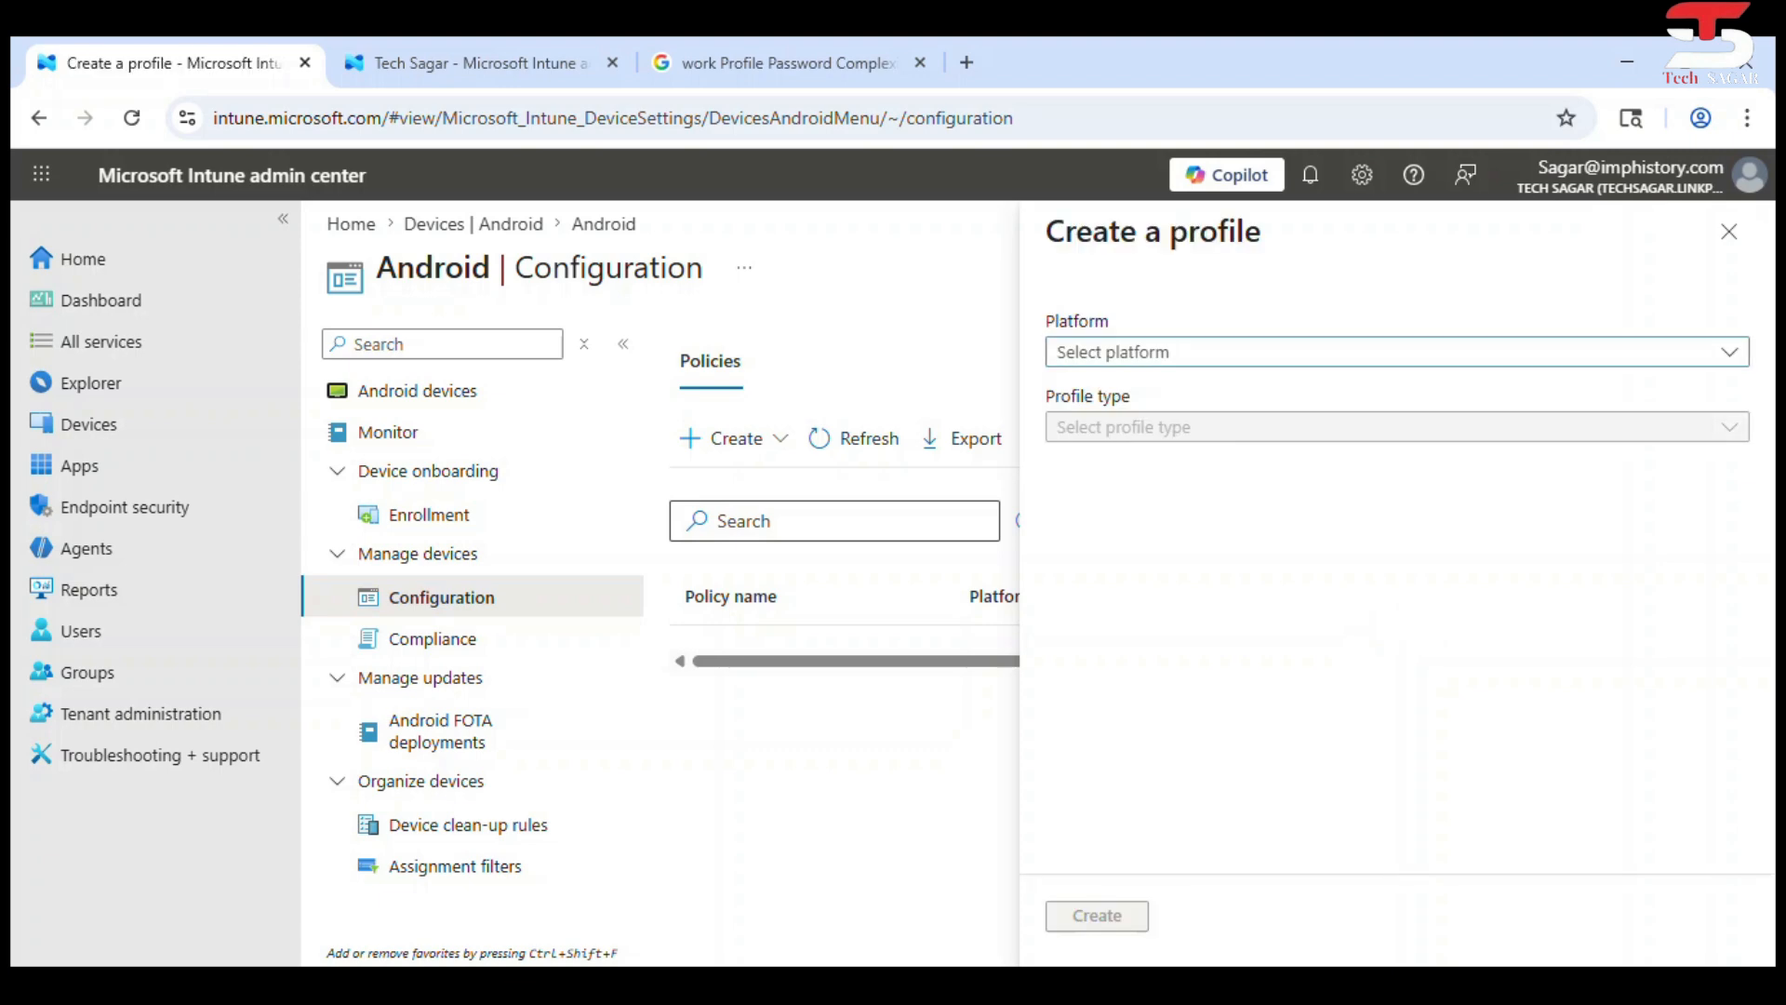
Set the new profile's platform to Android Enterprise and its profile type to Templates
{"action": "left_click", "coordinate": [1112, 352]}
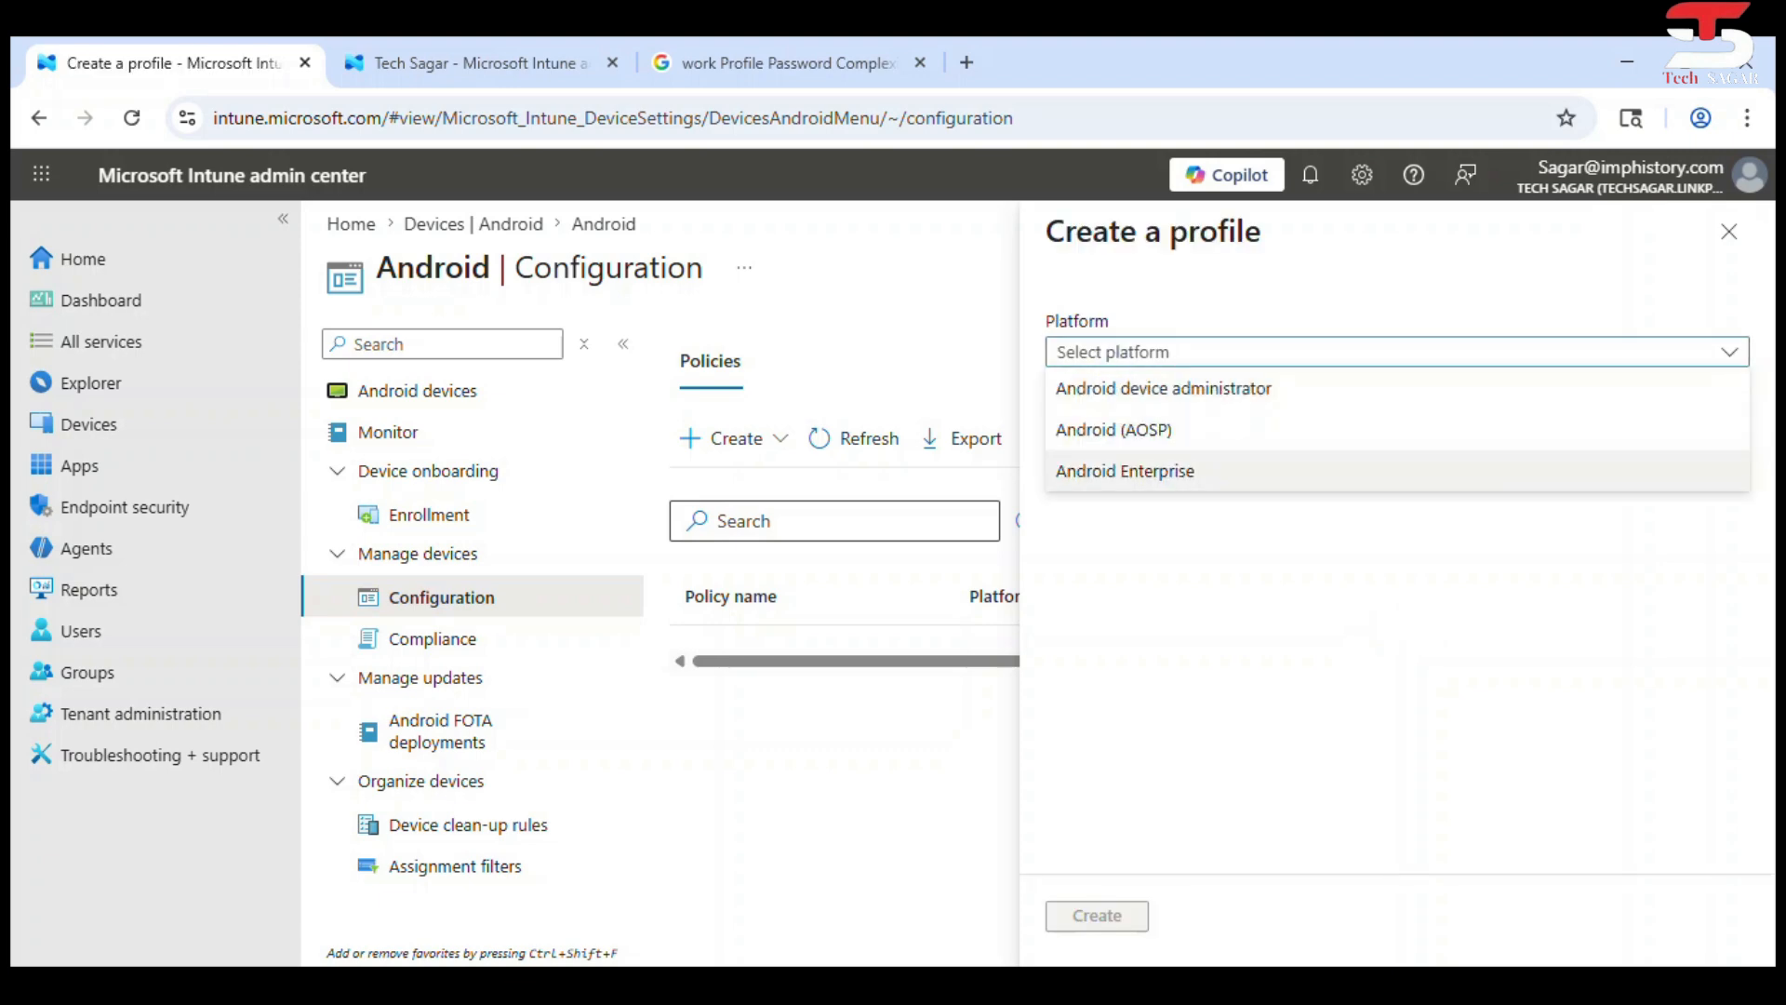
{"action": "left_click", "coordinate": [1153, 468]}
{"action": "left_click", "coordinate": [1174, 424]}
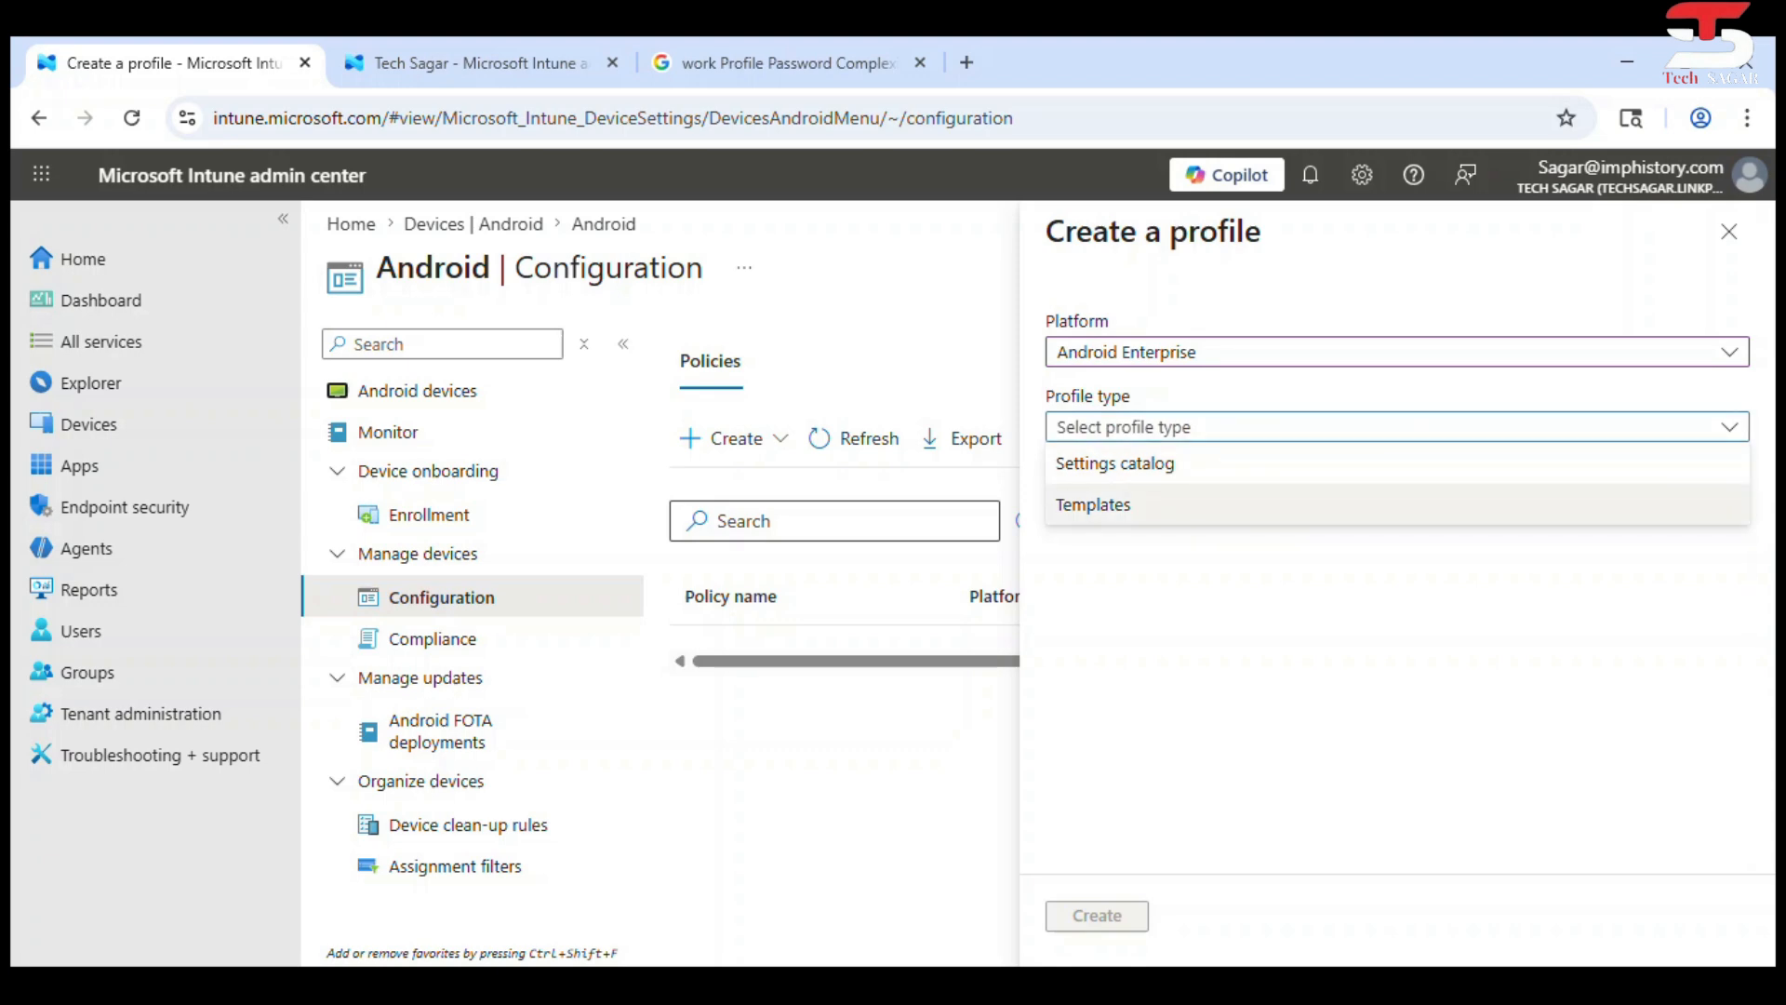
{"action": "left_click", "coordinate": [1116, 502]}
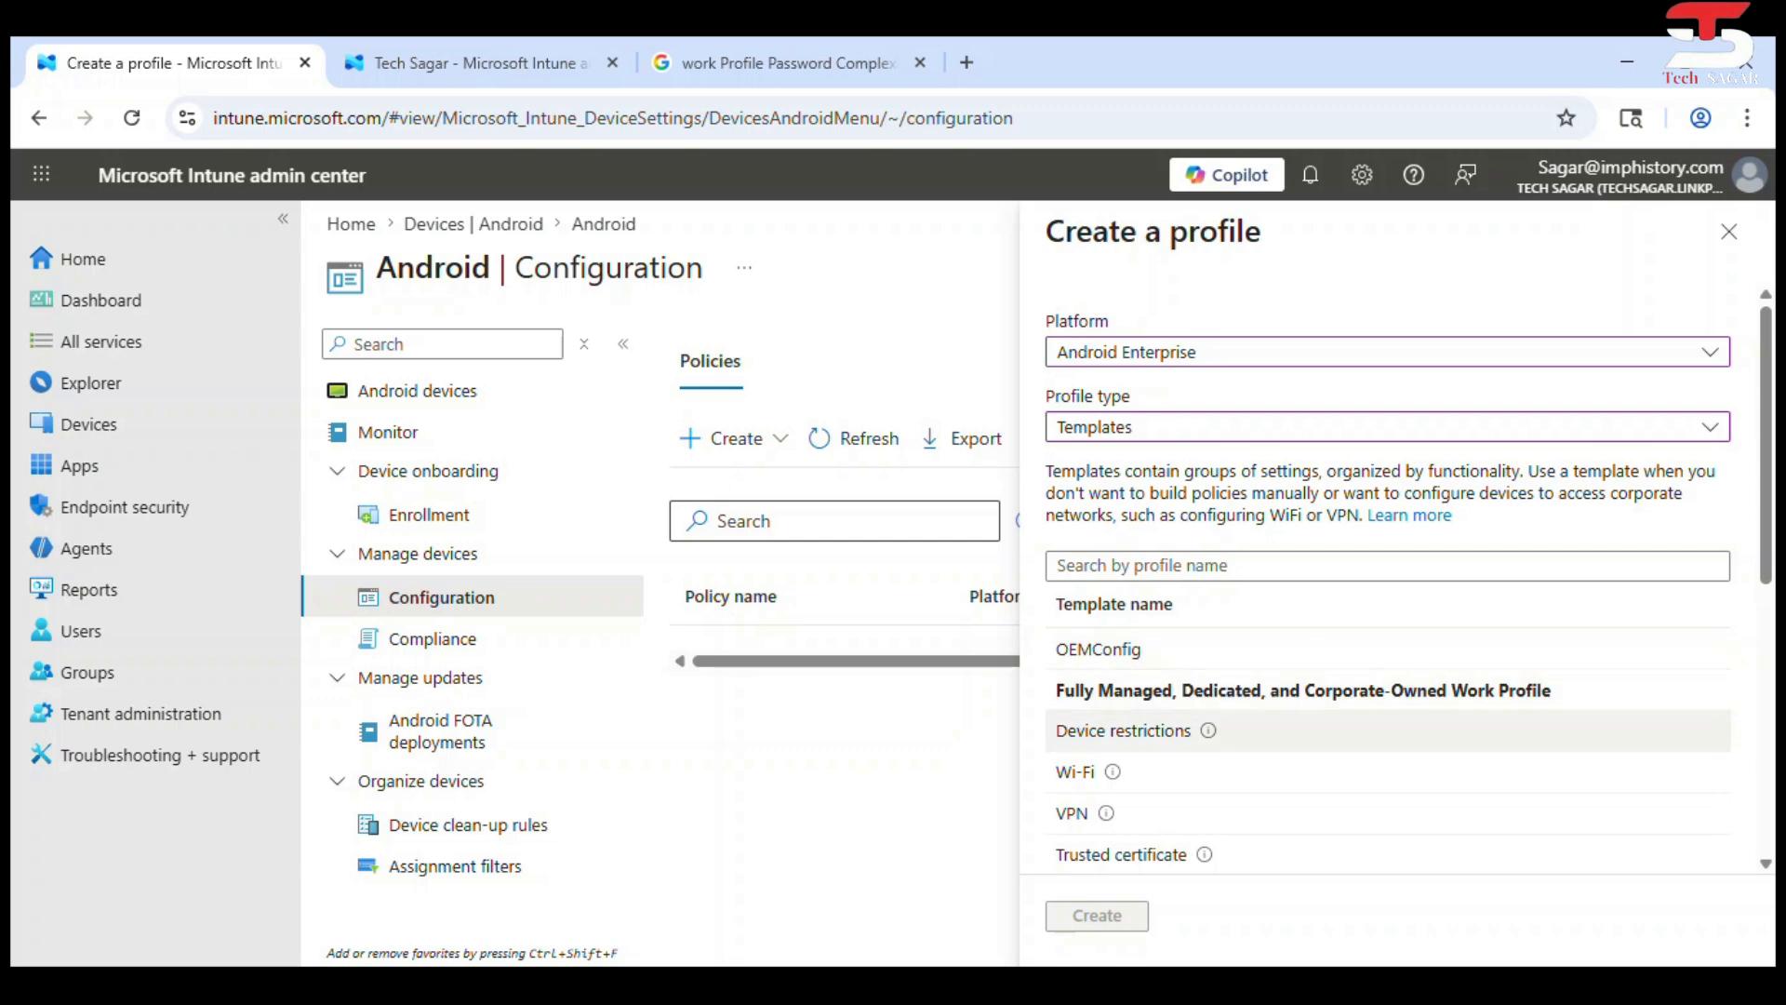
Create the profile from the Device restrictions template for Personally-Owned Work Profile
{"action": "scroll", "coordinate": [1386, 731], "scroll_direction": "down", "scroll_amount": 3}
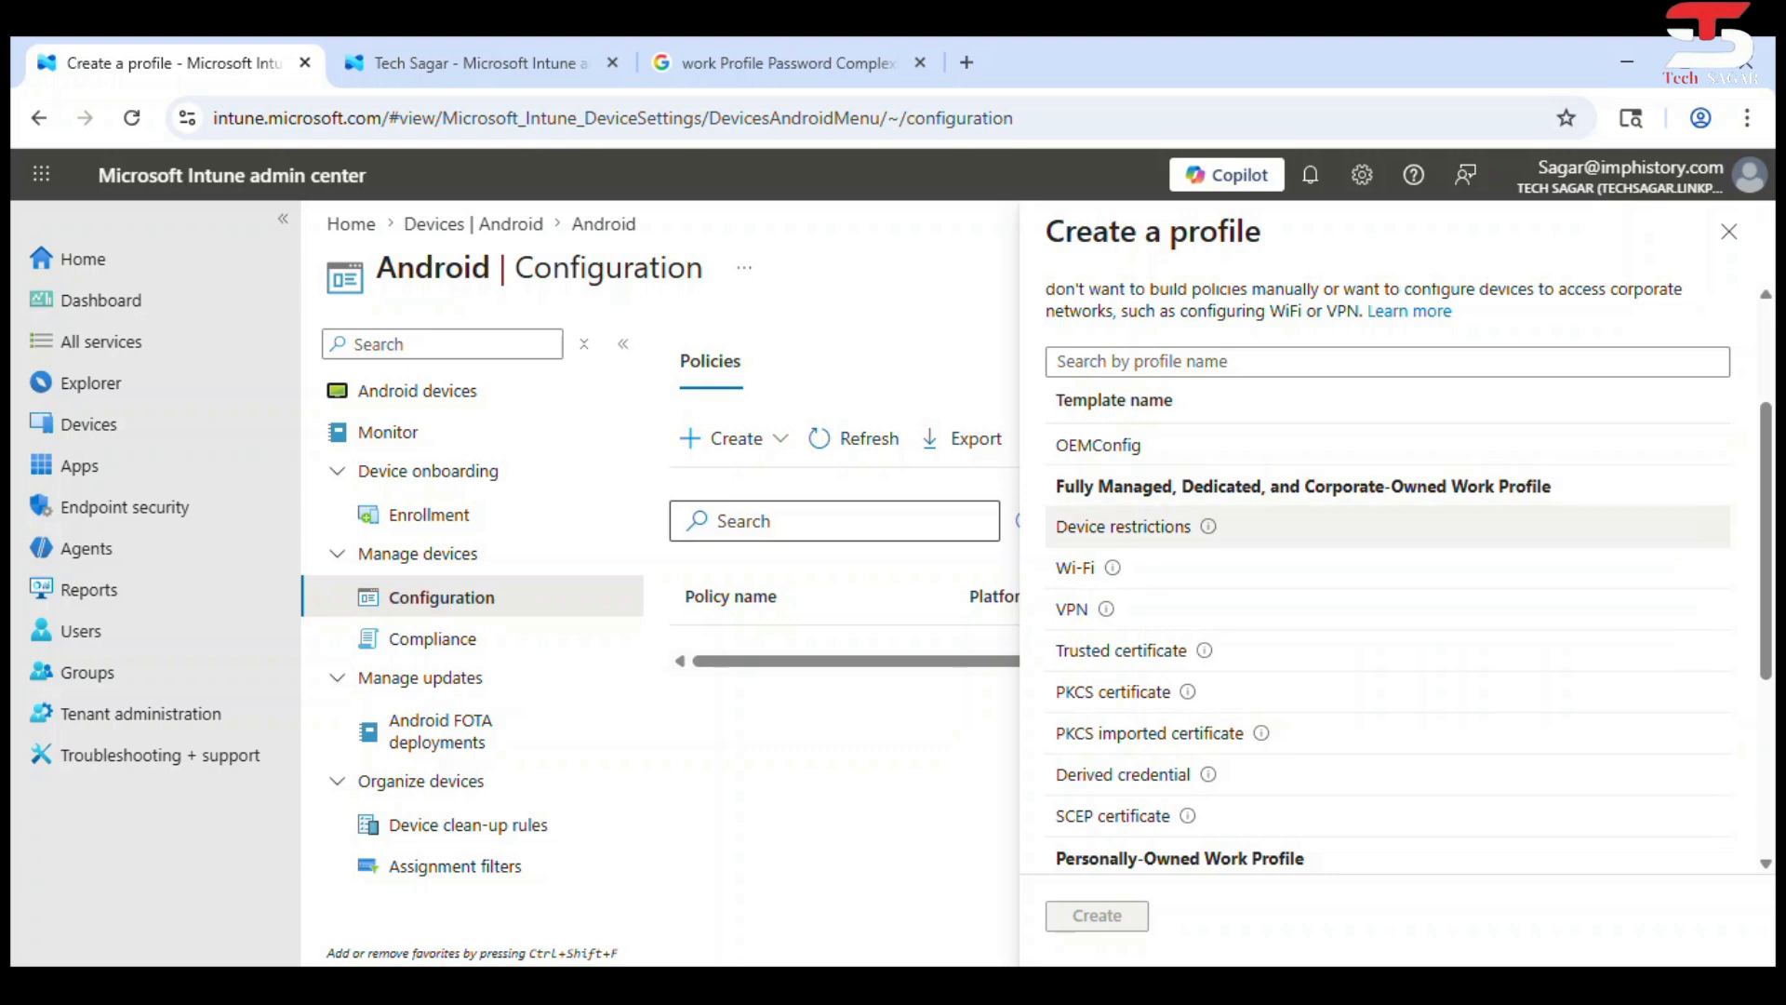
{"action": "scroll", "coordinate": [1386, 525], "scroll_direction": "up", "scroll_amount": 1}
{"action": "scroll", "coordinate": [1386, 525], "scroll_direction": "down", "scroll_amount": 3}
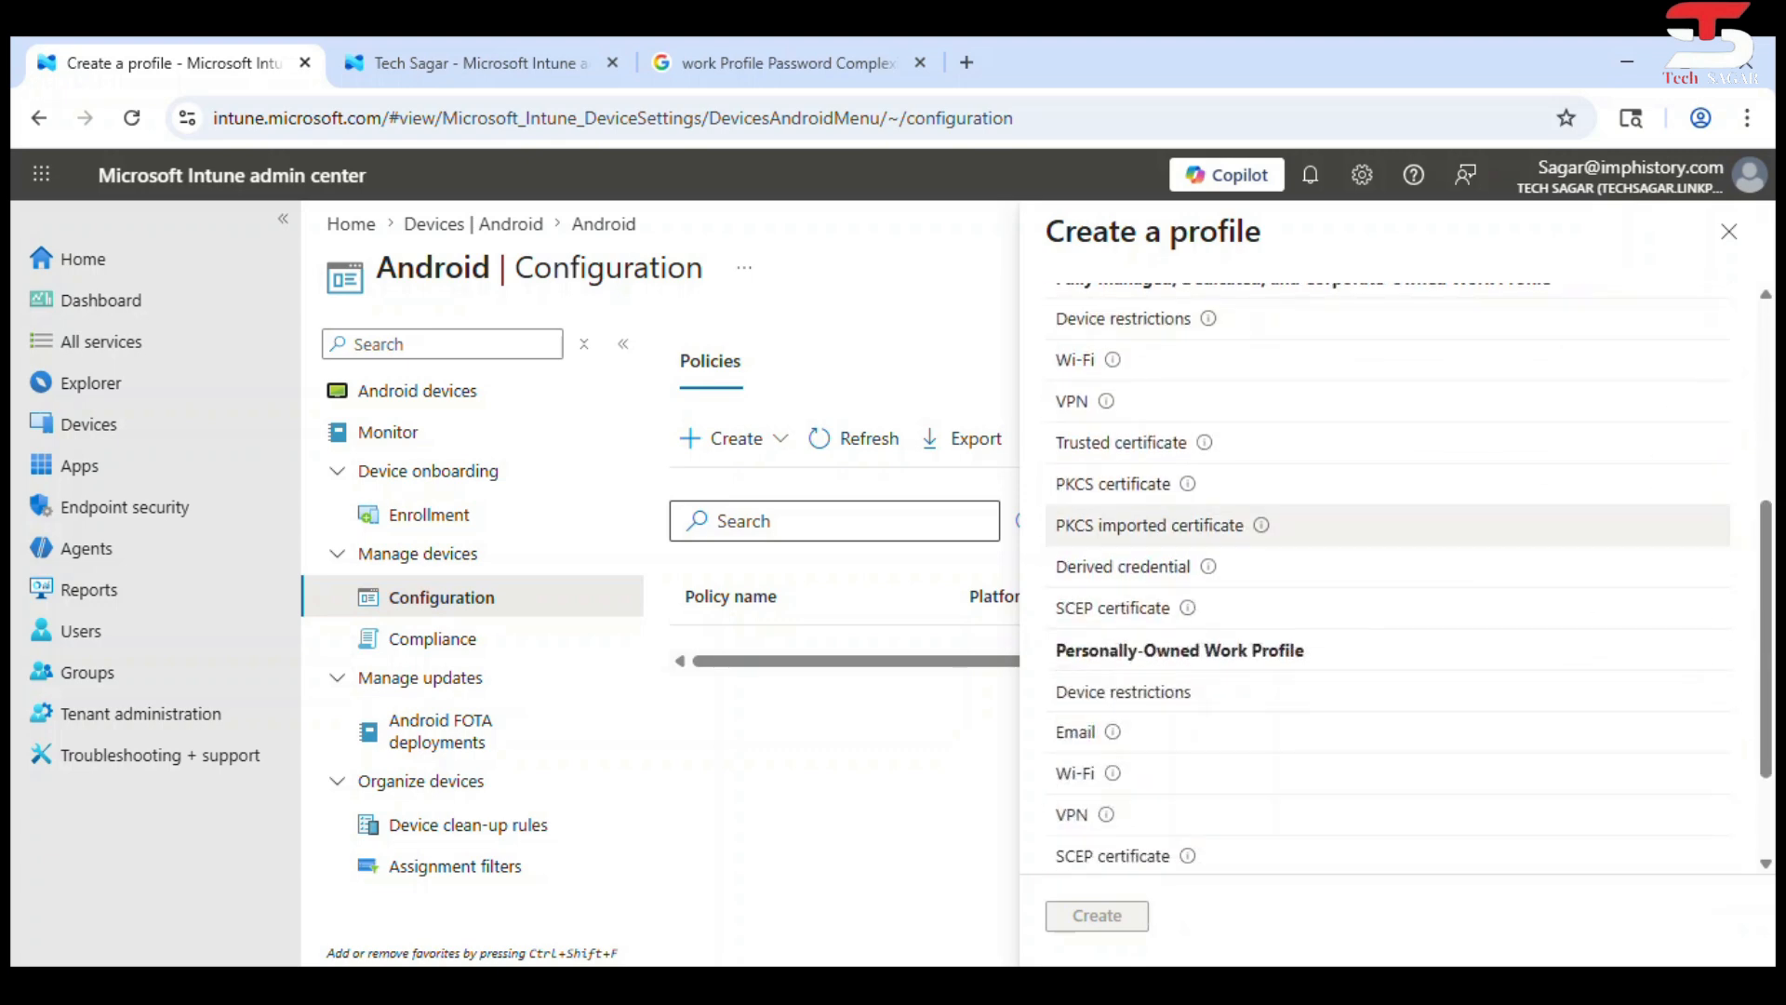
{"action": "scroll", "coordinate": [1386, 525], "scroll_direction": "down", "scroll_amount": 2}
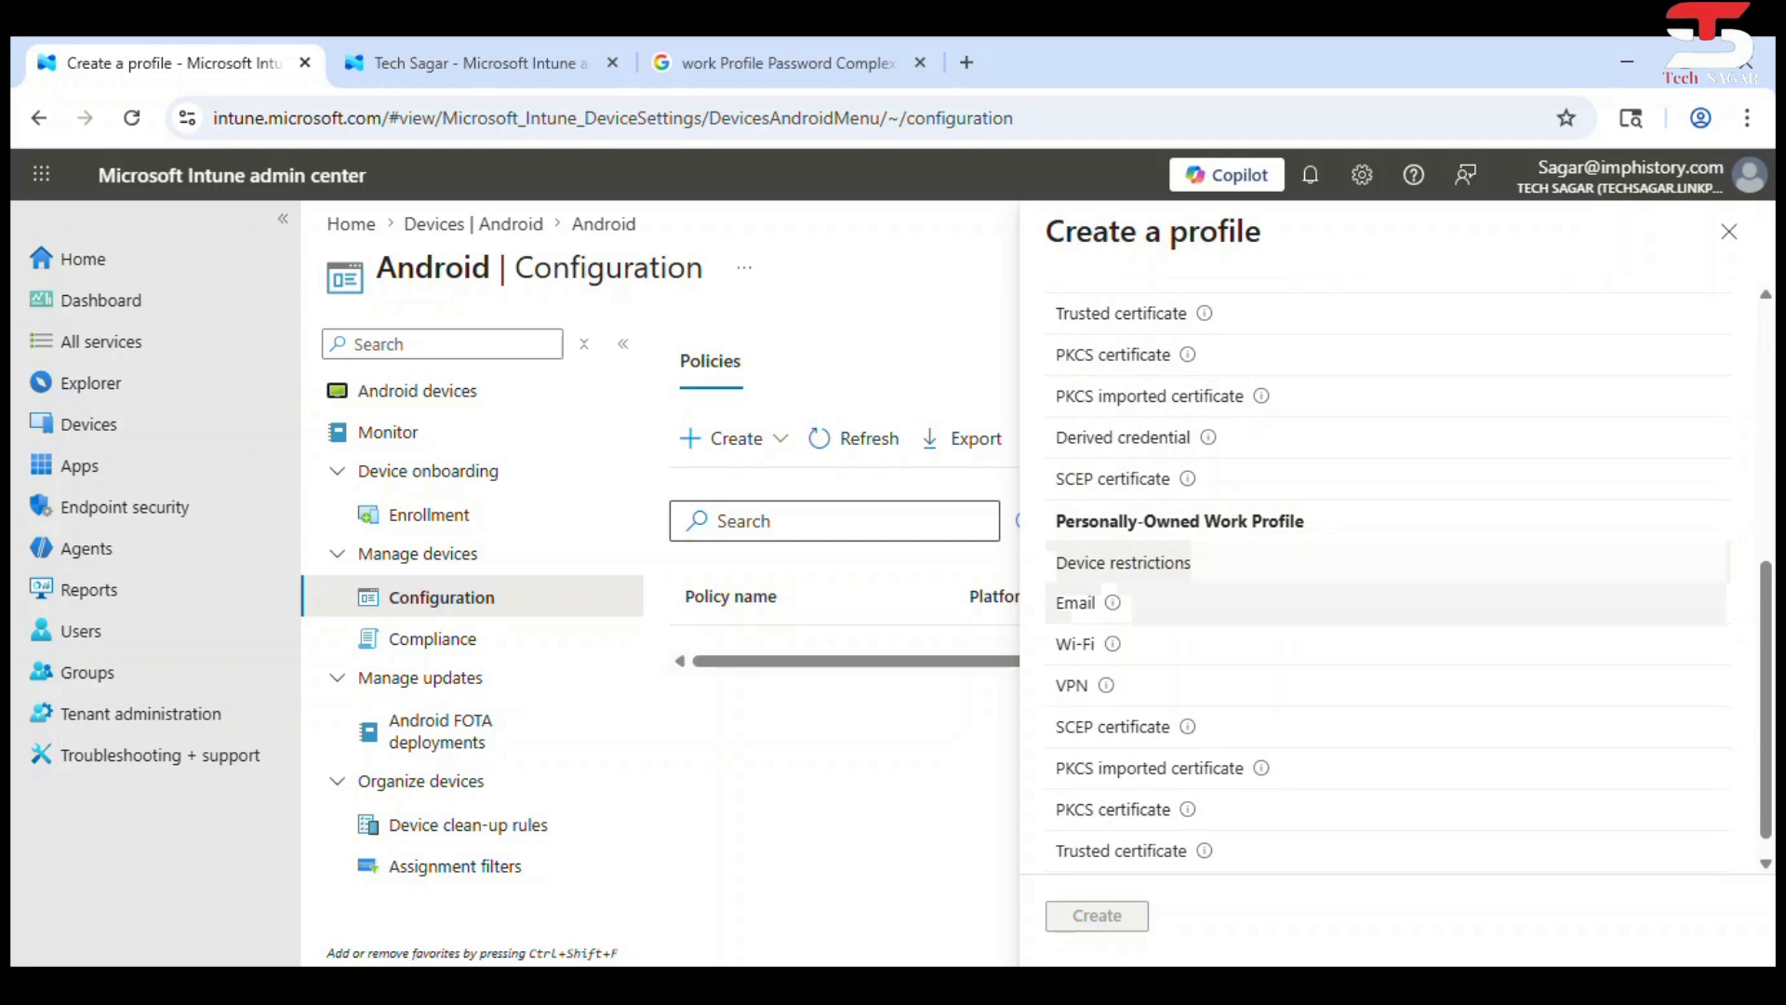
{"action": "scroll", "coordinate": [1387, 745], "scroll_direction": "up", "scroll_amount": 1}
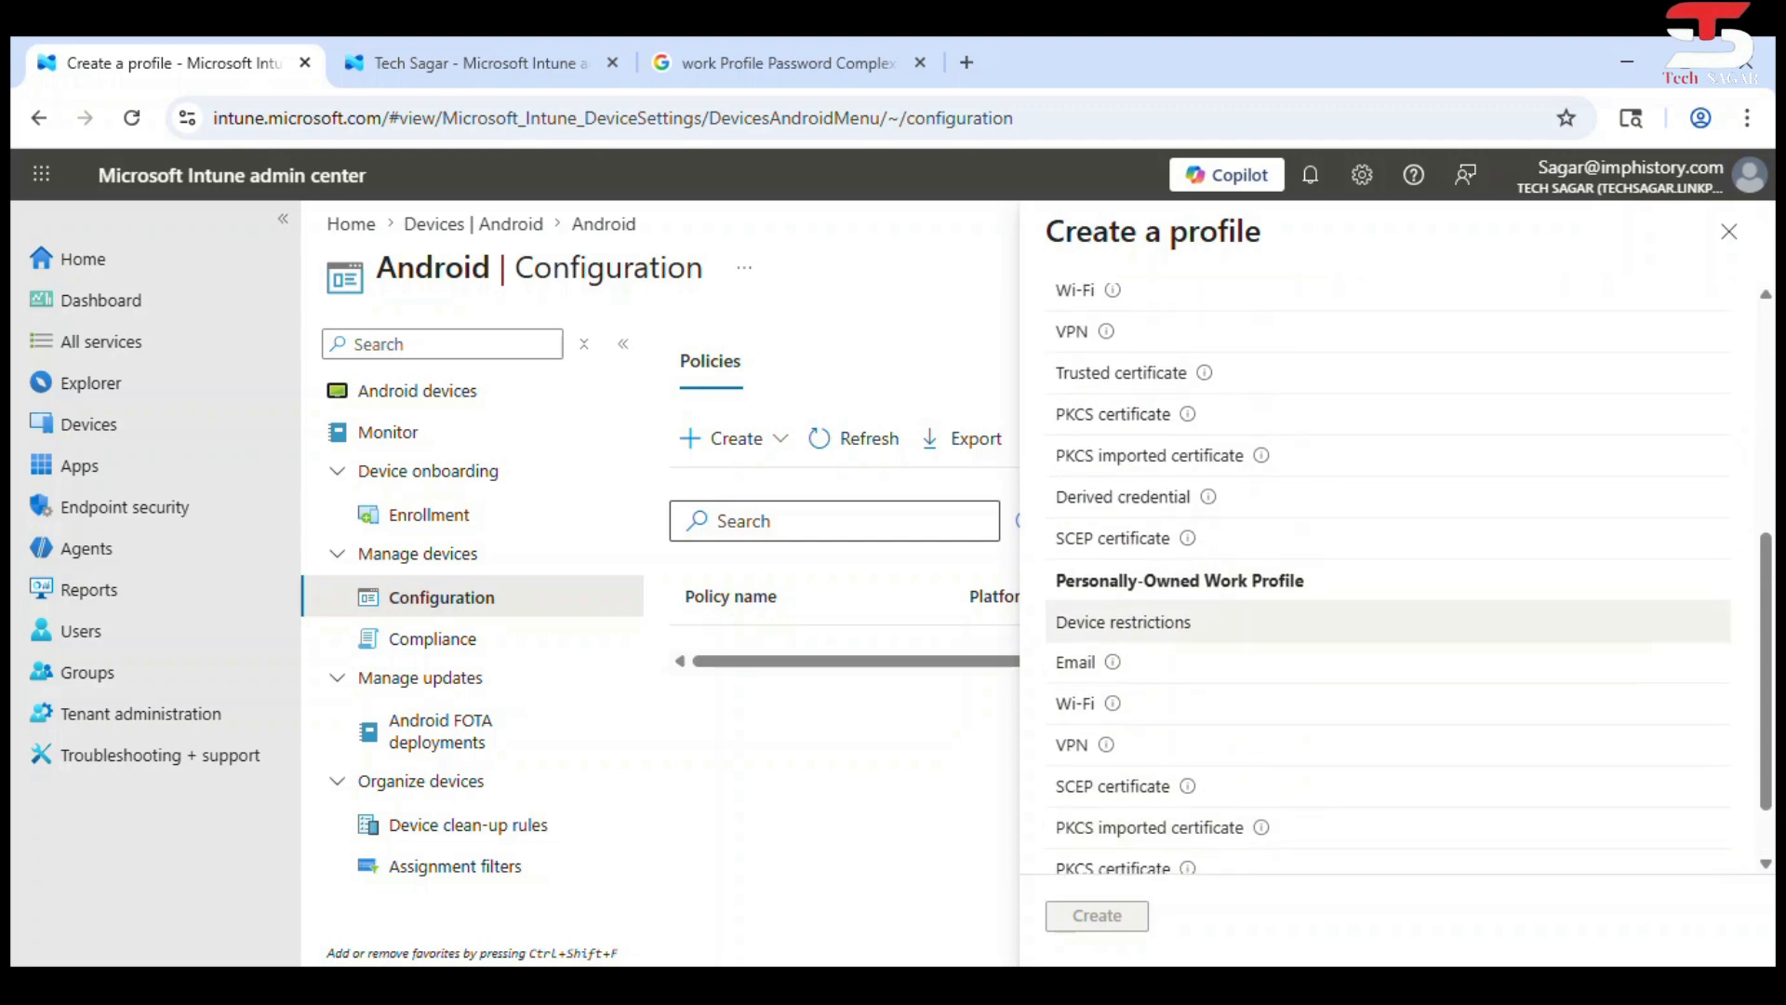
{"action": "left_click", "coordinate": [1107, 622]}
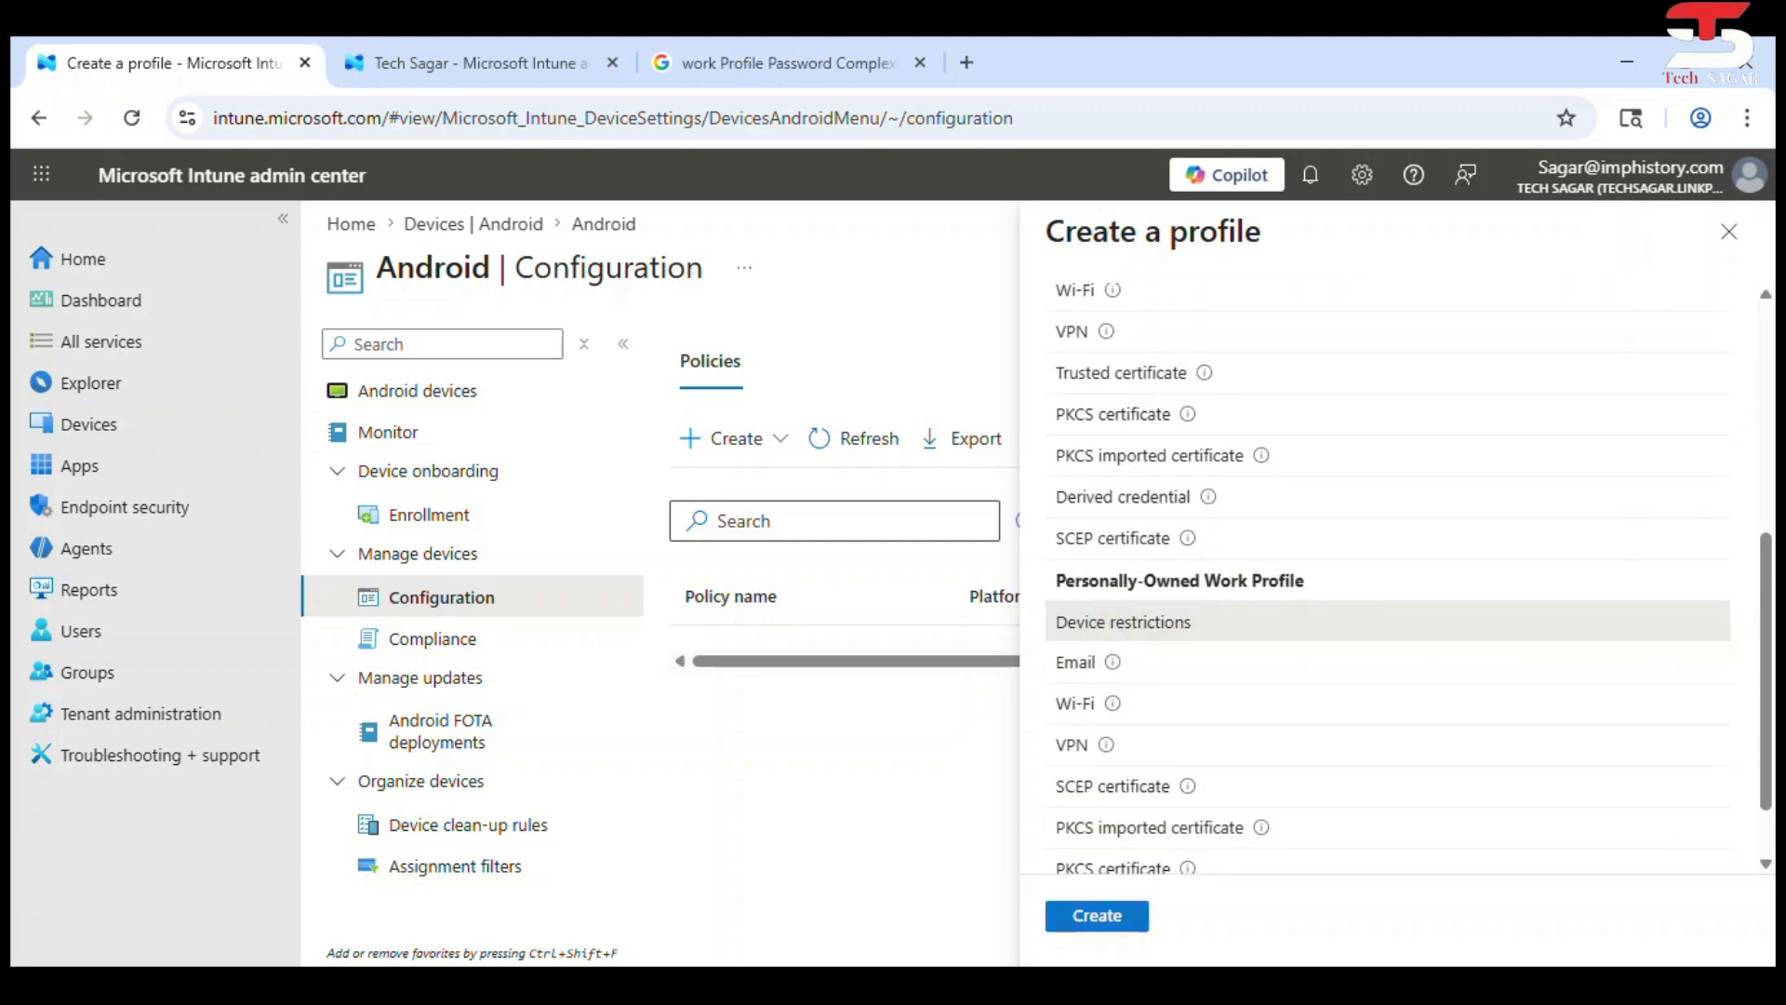
{"action": "left_click", "coordinate": [1101, 916]}
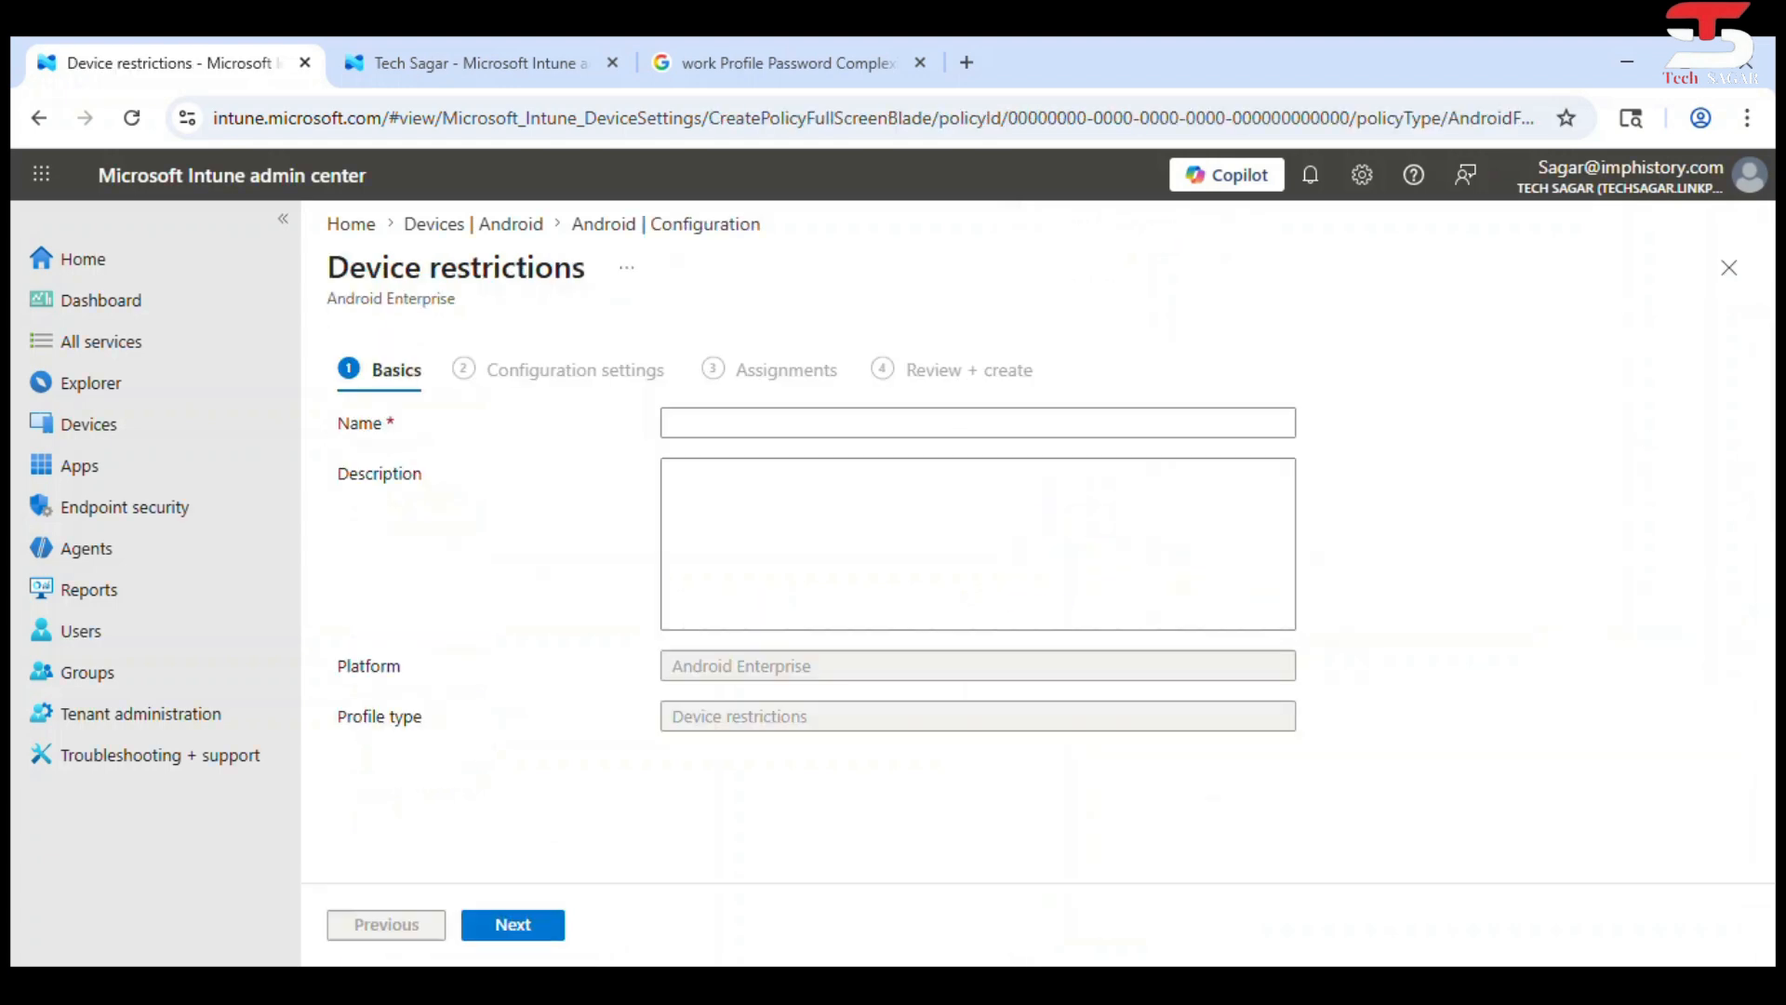
Name the profile "Android_Conf_Data_Protection policy" and continue to the configuration settings
{"action": "left_click", "coordinate": [818, 421]}
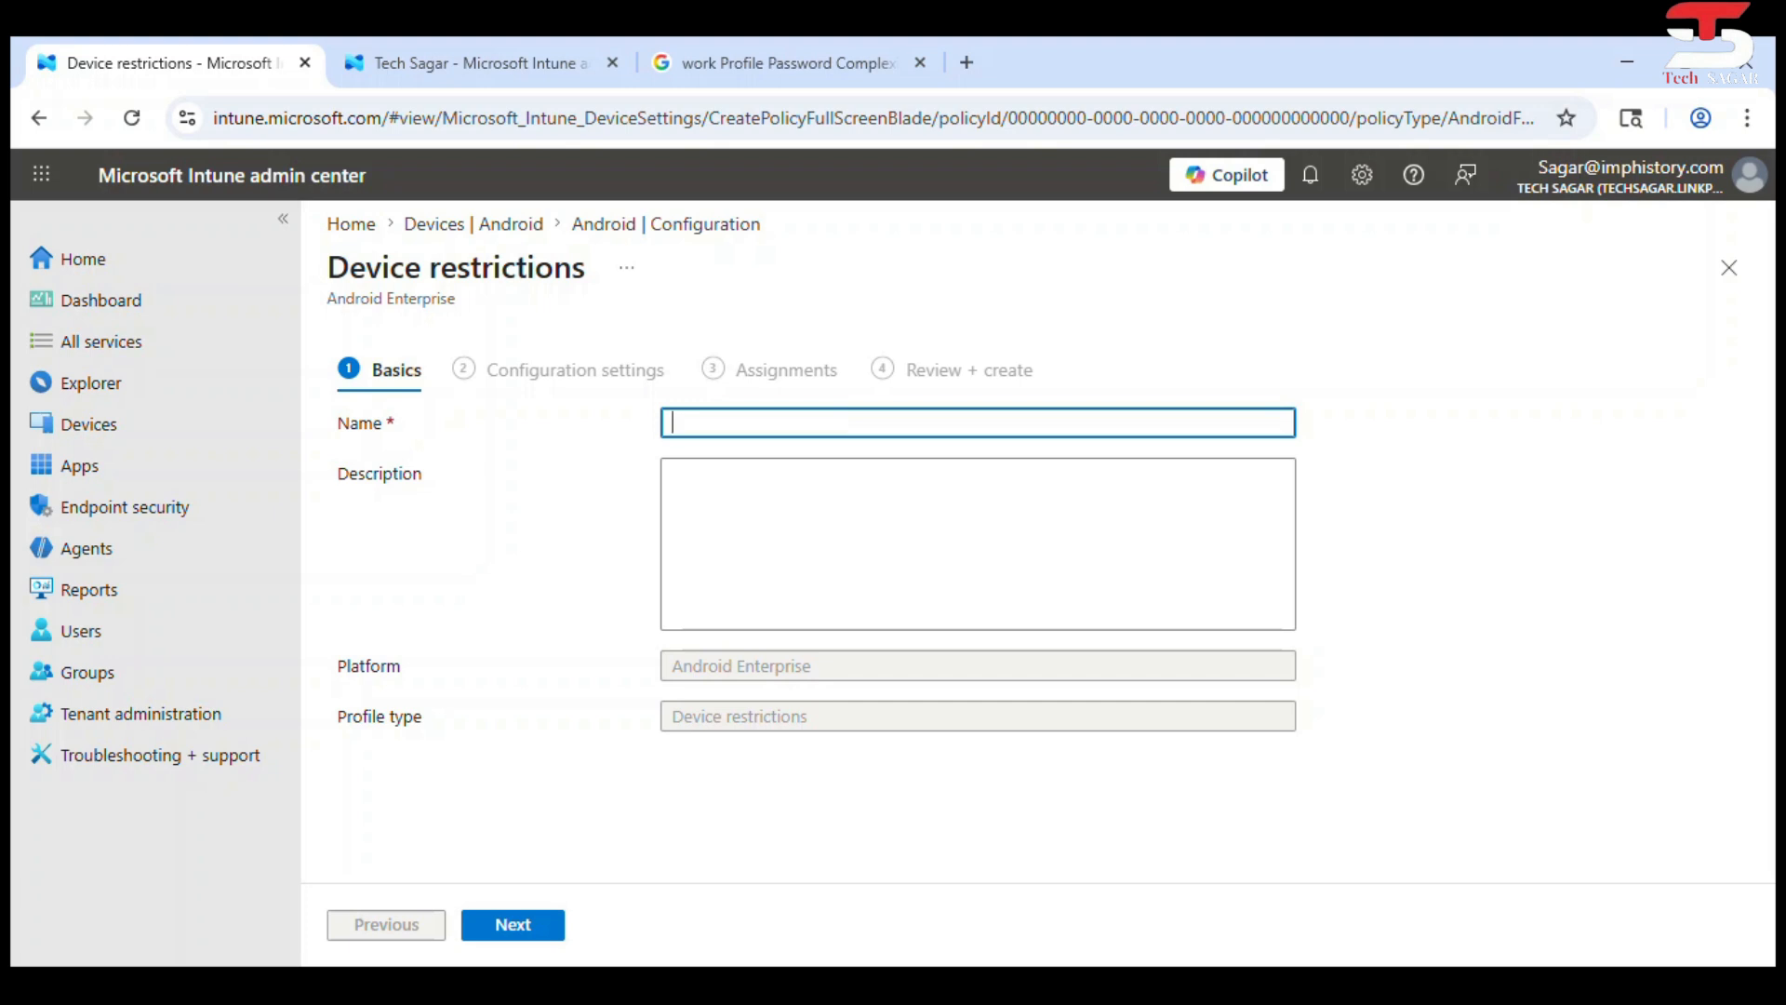
{"action": "type", "text": "Android"}
{"action": "type", "text": " Conf_Data"}
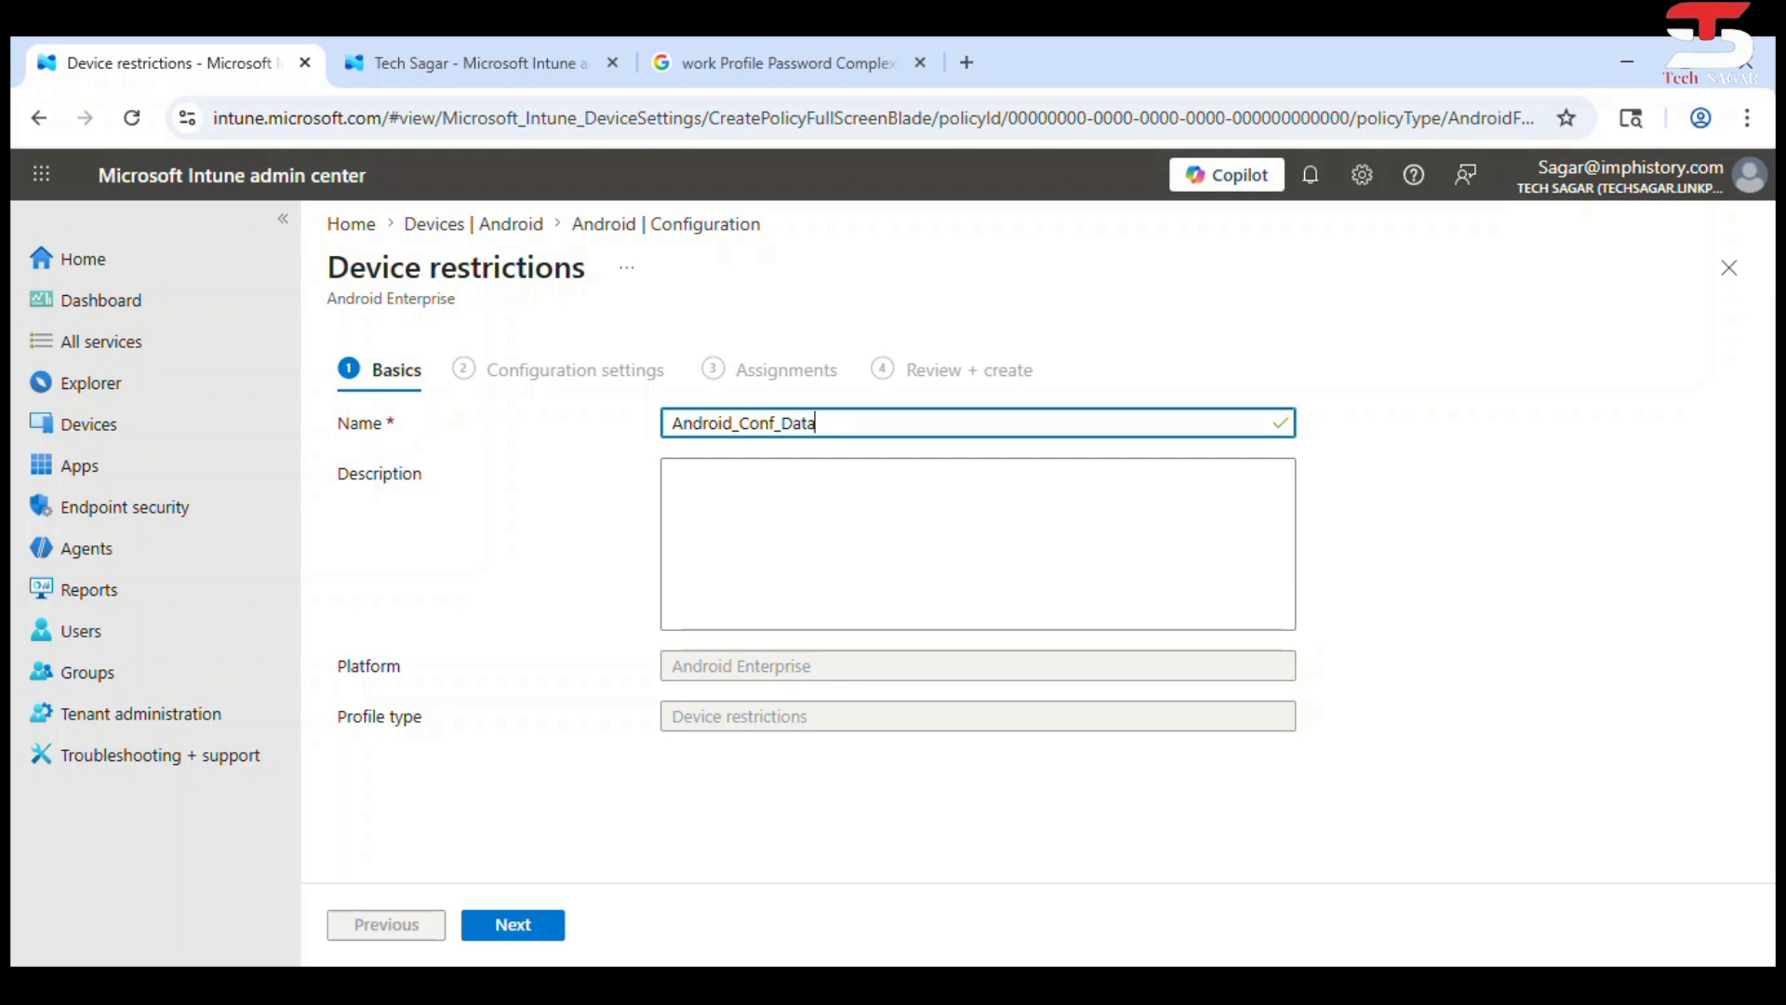
{"action": "type", "text": "_Protection policy"}
{"action": "key", "text": "Tab"}
{"action": "key", "text": "Tab"}
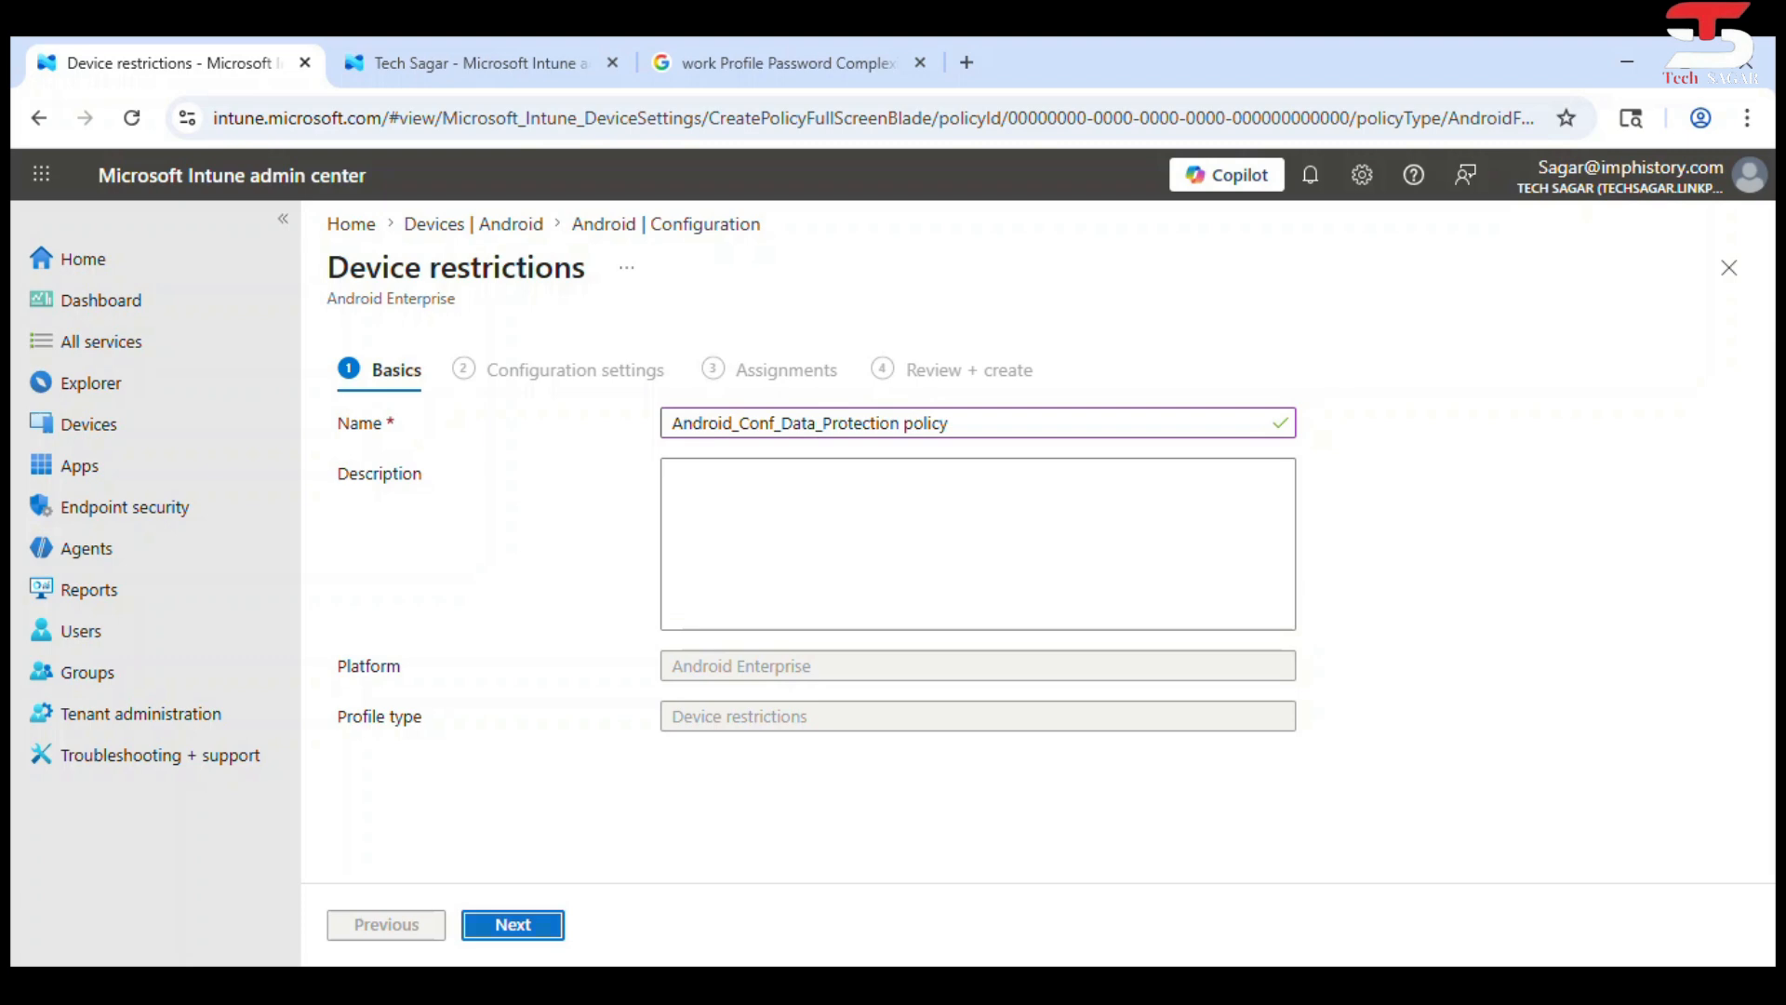
{"action": "key", "text": "Return"}
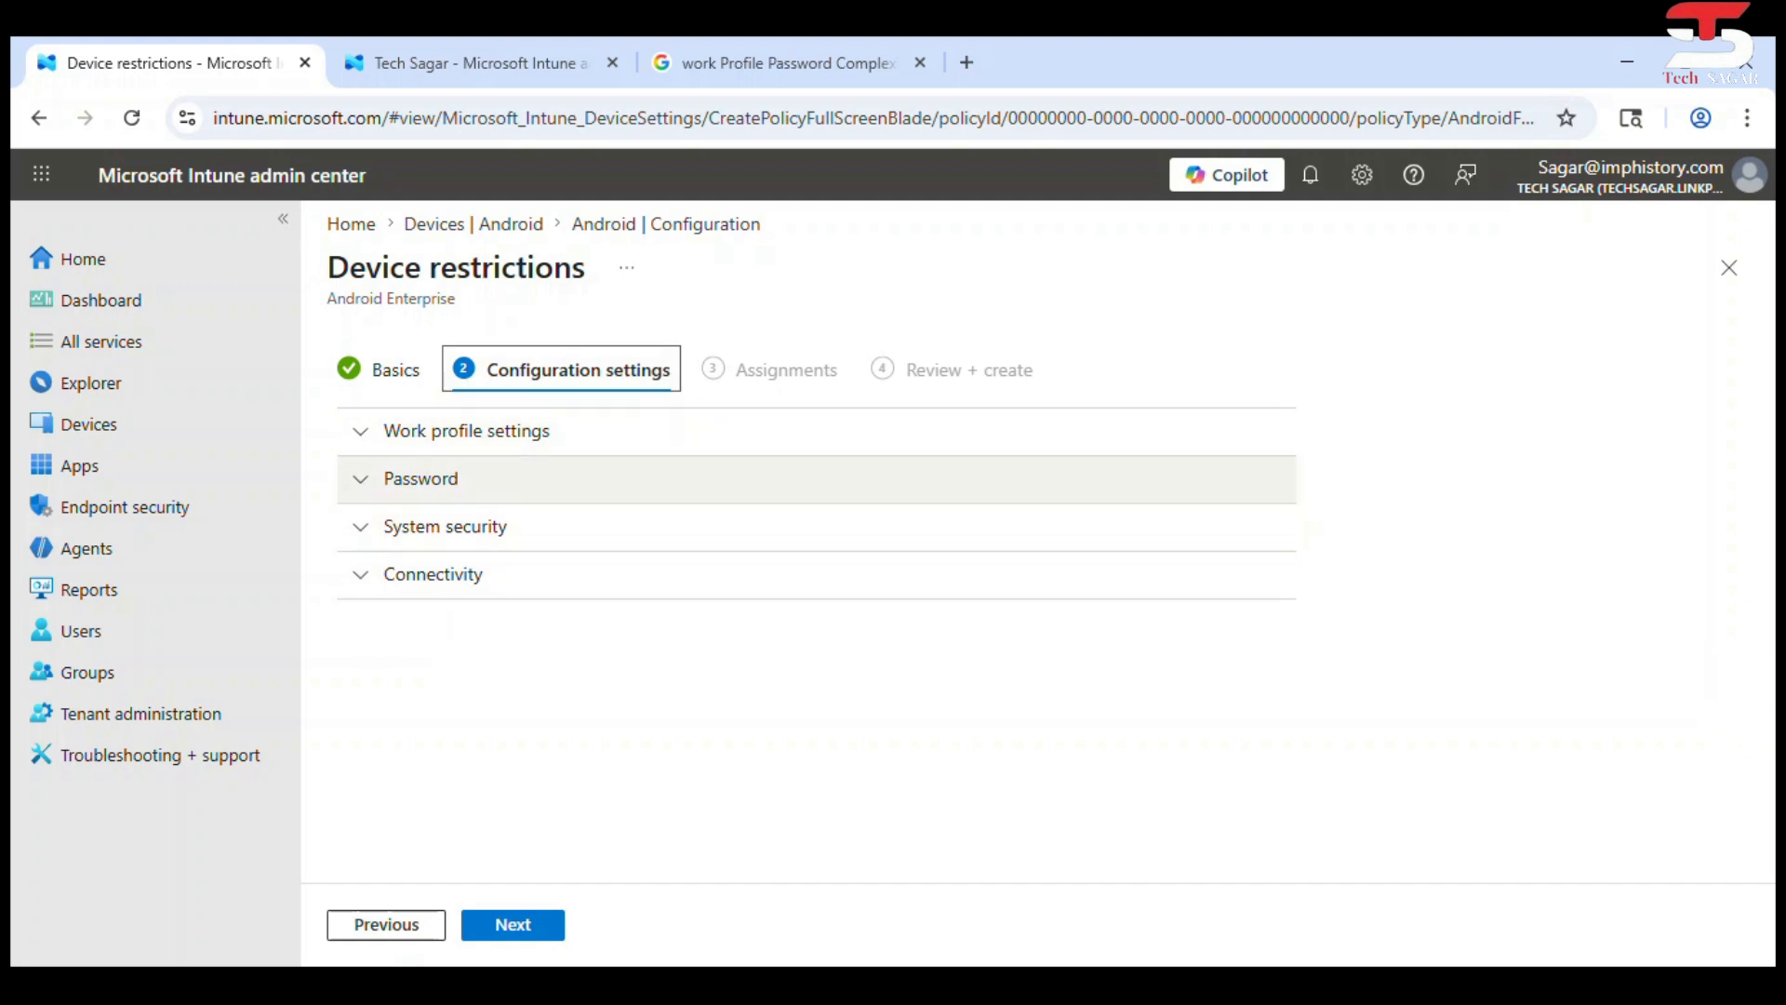
Expand the work profile settings and examine the copy and paste, data sharing and locked-device notification options
{"action": "left_click", "coordinate": [361, 431]}
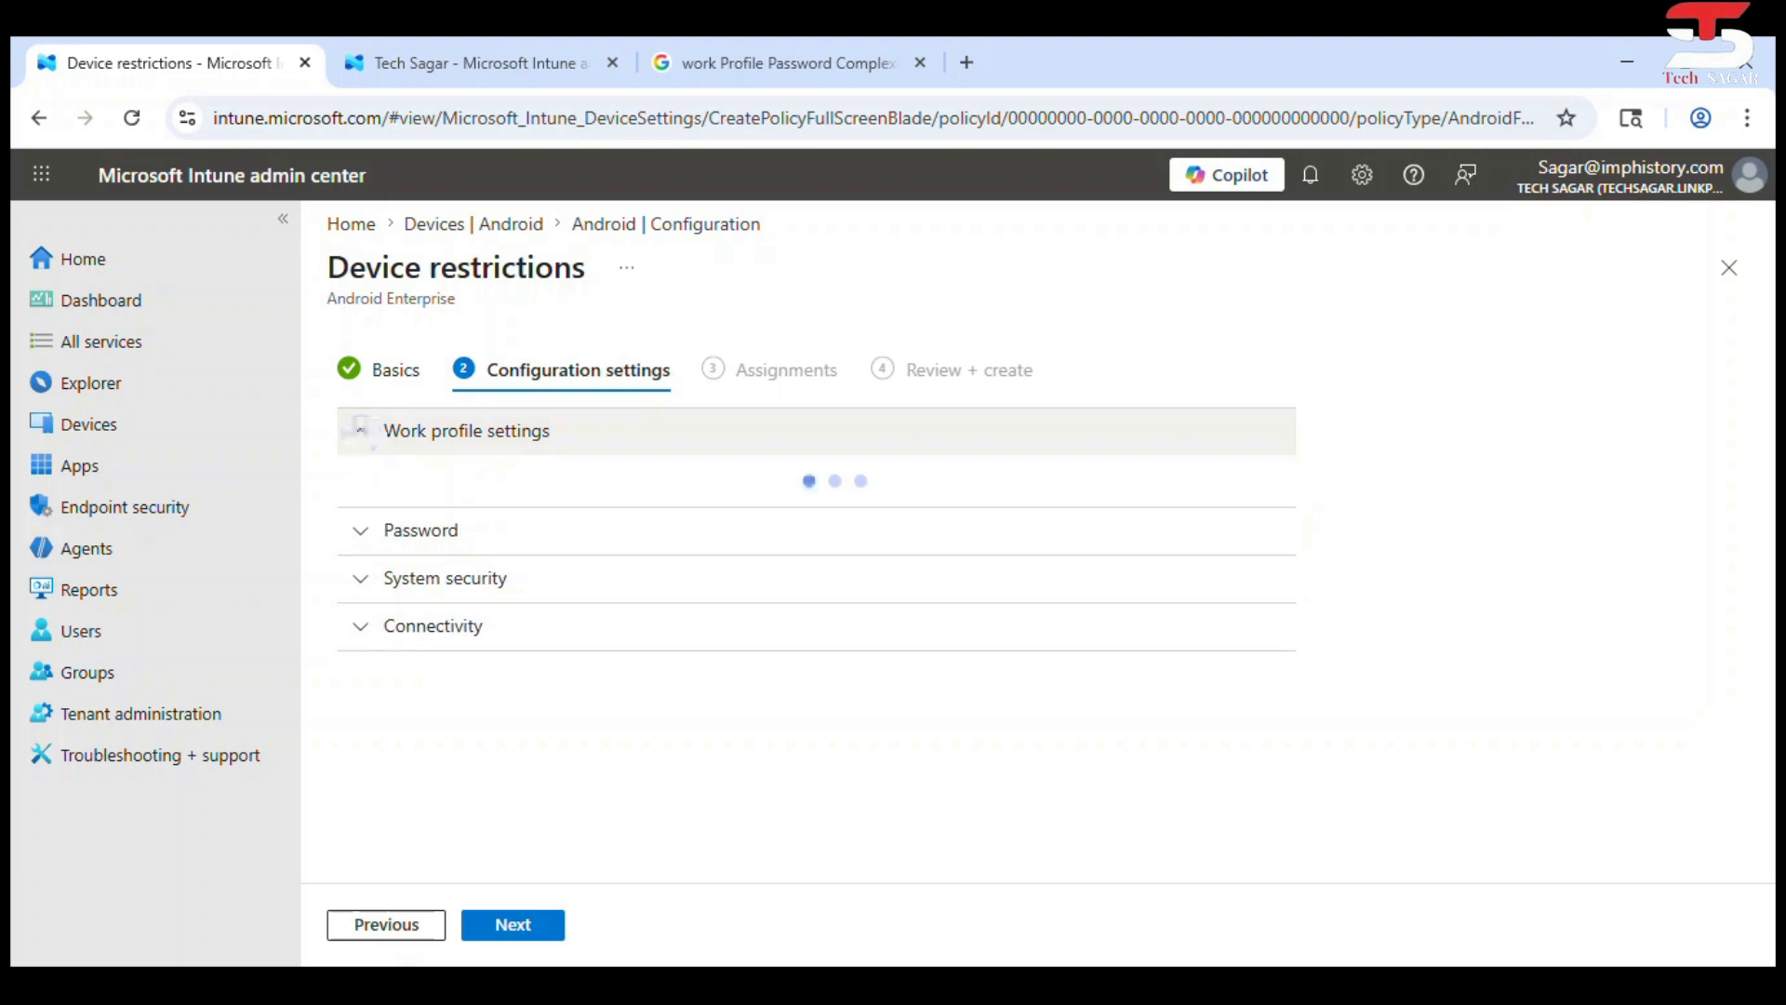
{"action": "scroll", "coordinate": [1051, 604], "scroll_direction": "down", "scroll_amount": 3}
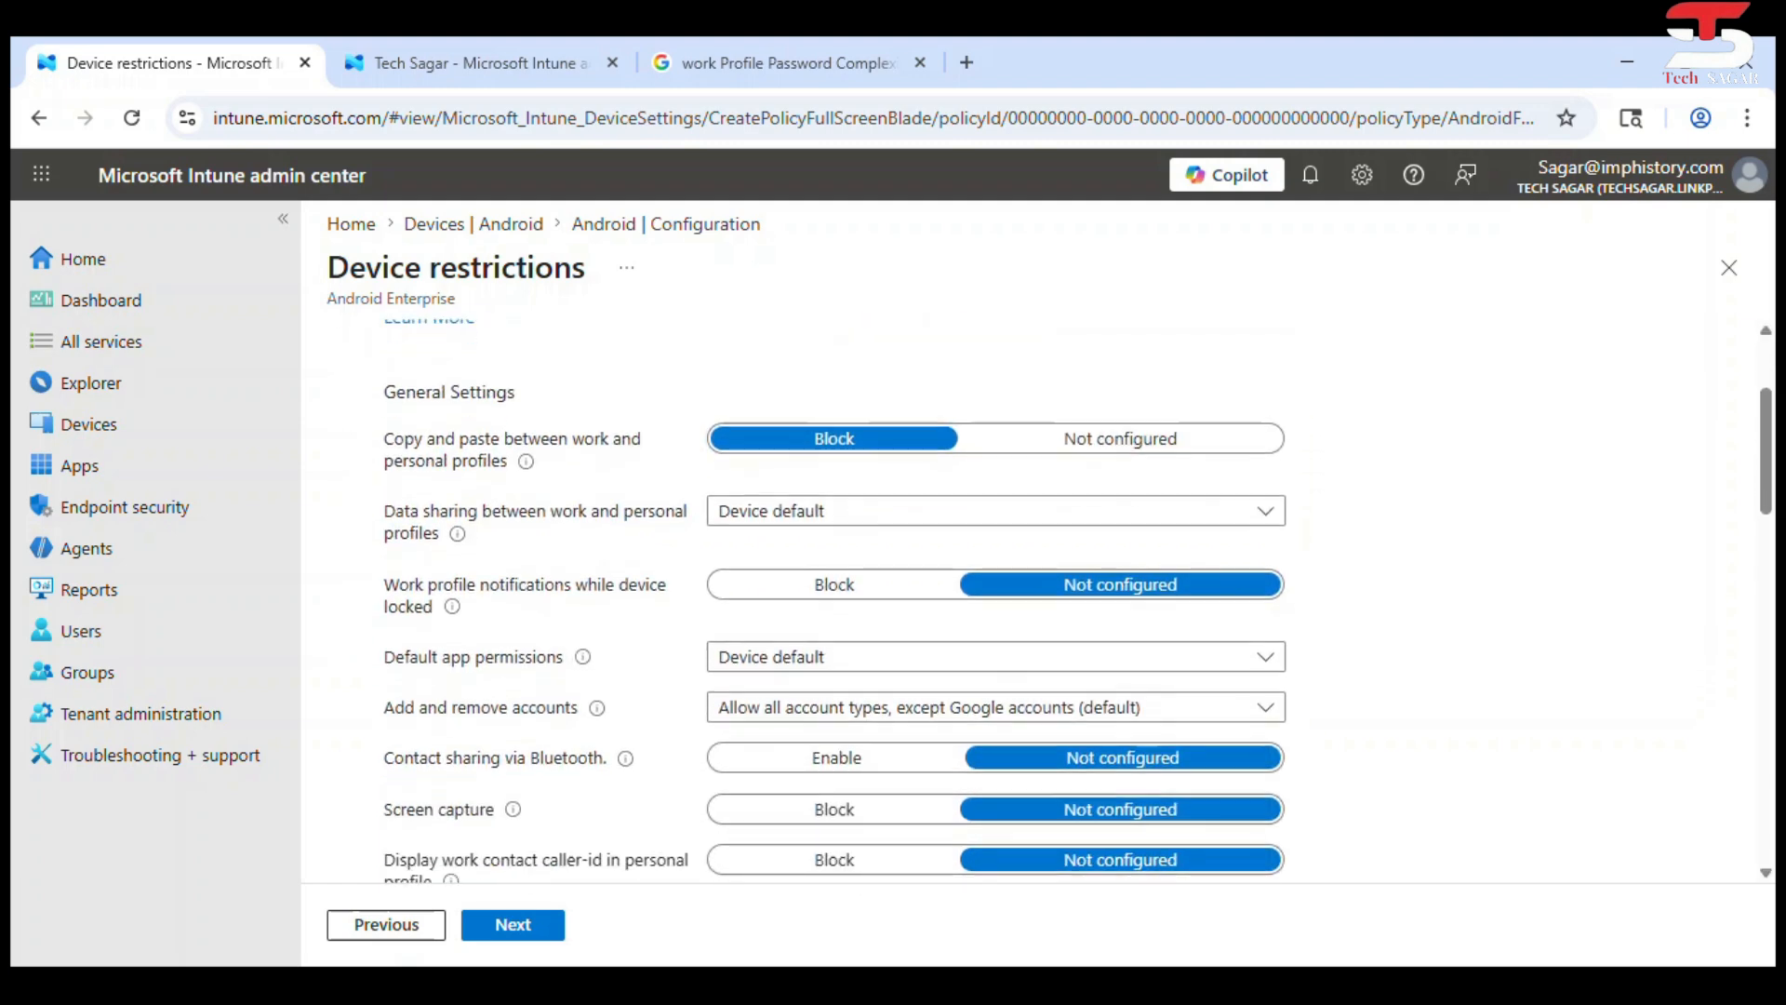
{"action": "scroll", "coordinate": [1052, 605], "scroll_direction": "up", "scroll_amount": 1}
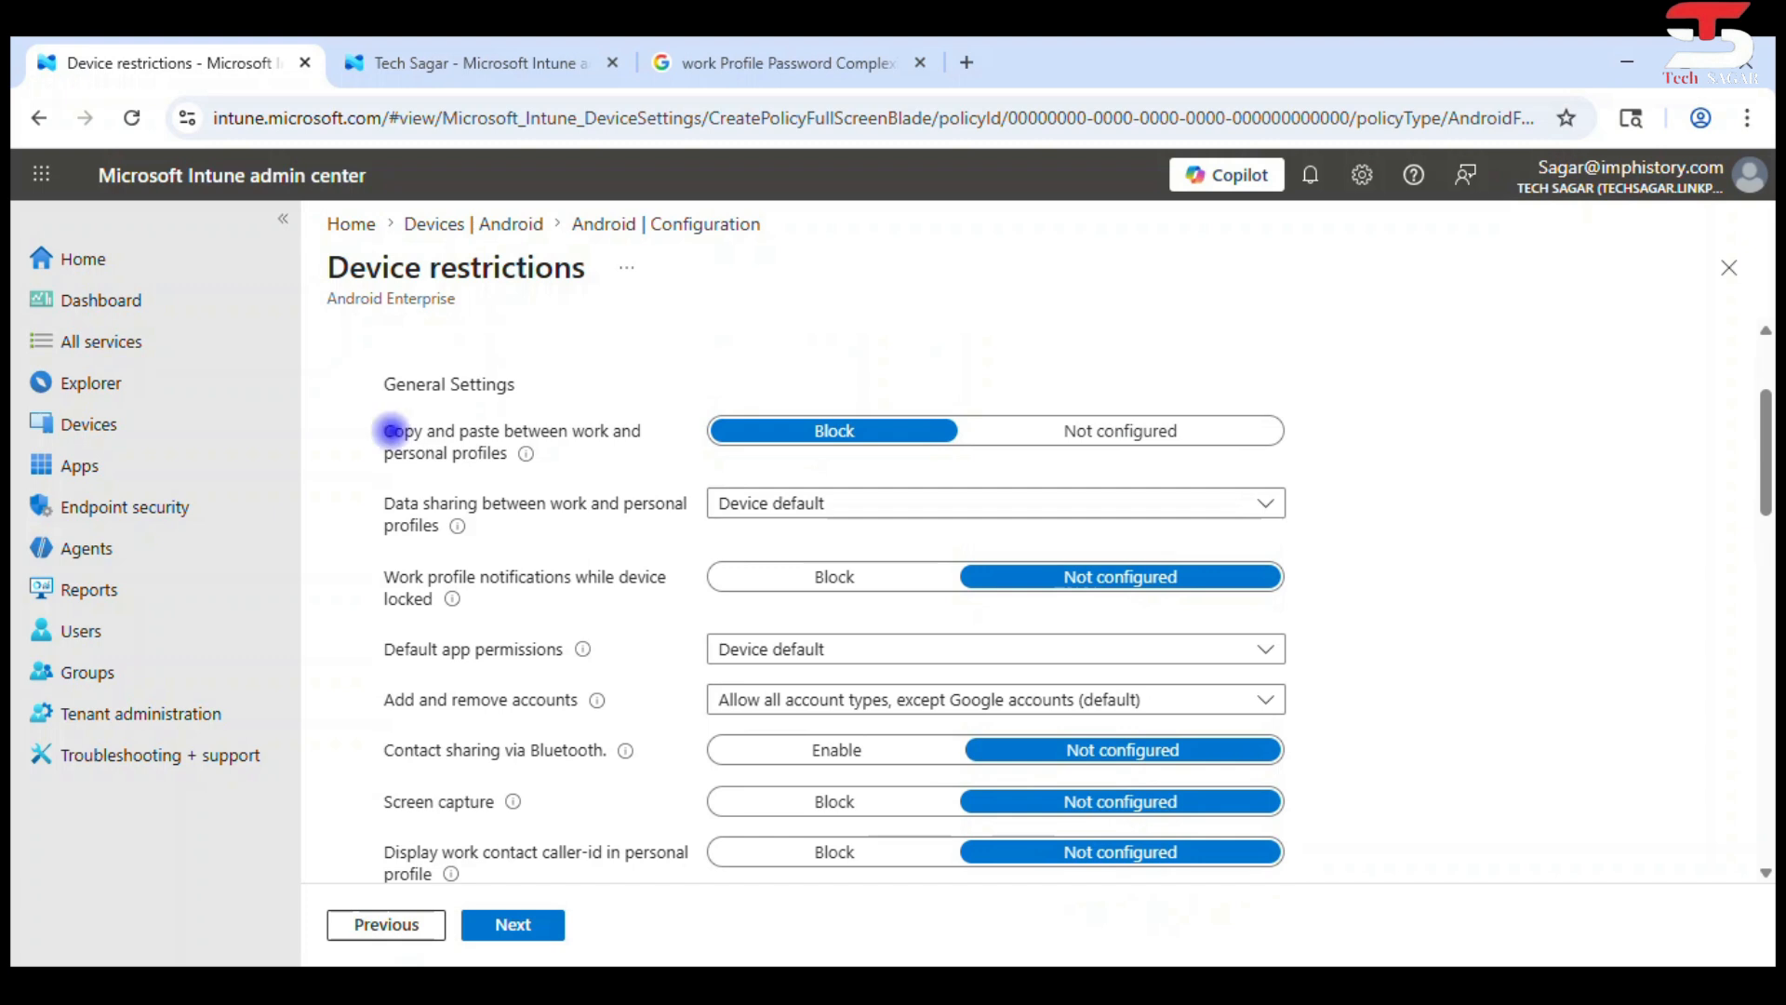
{"action": "left_click_drag", "start_coordinate": [392, 431], "coordinate": [491, 453]}
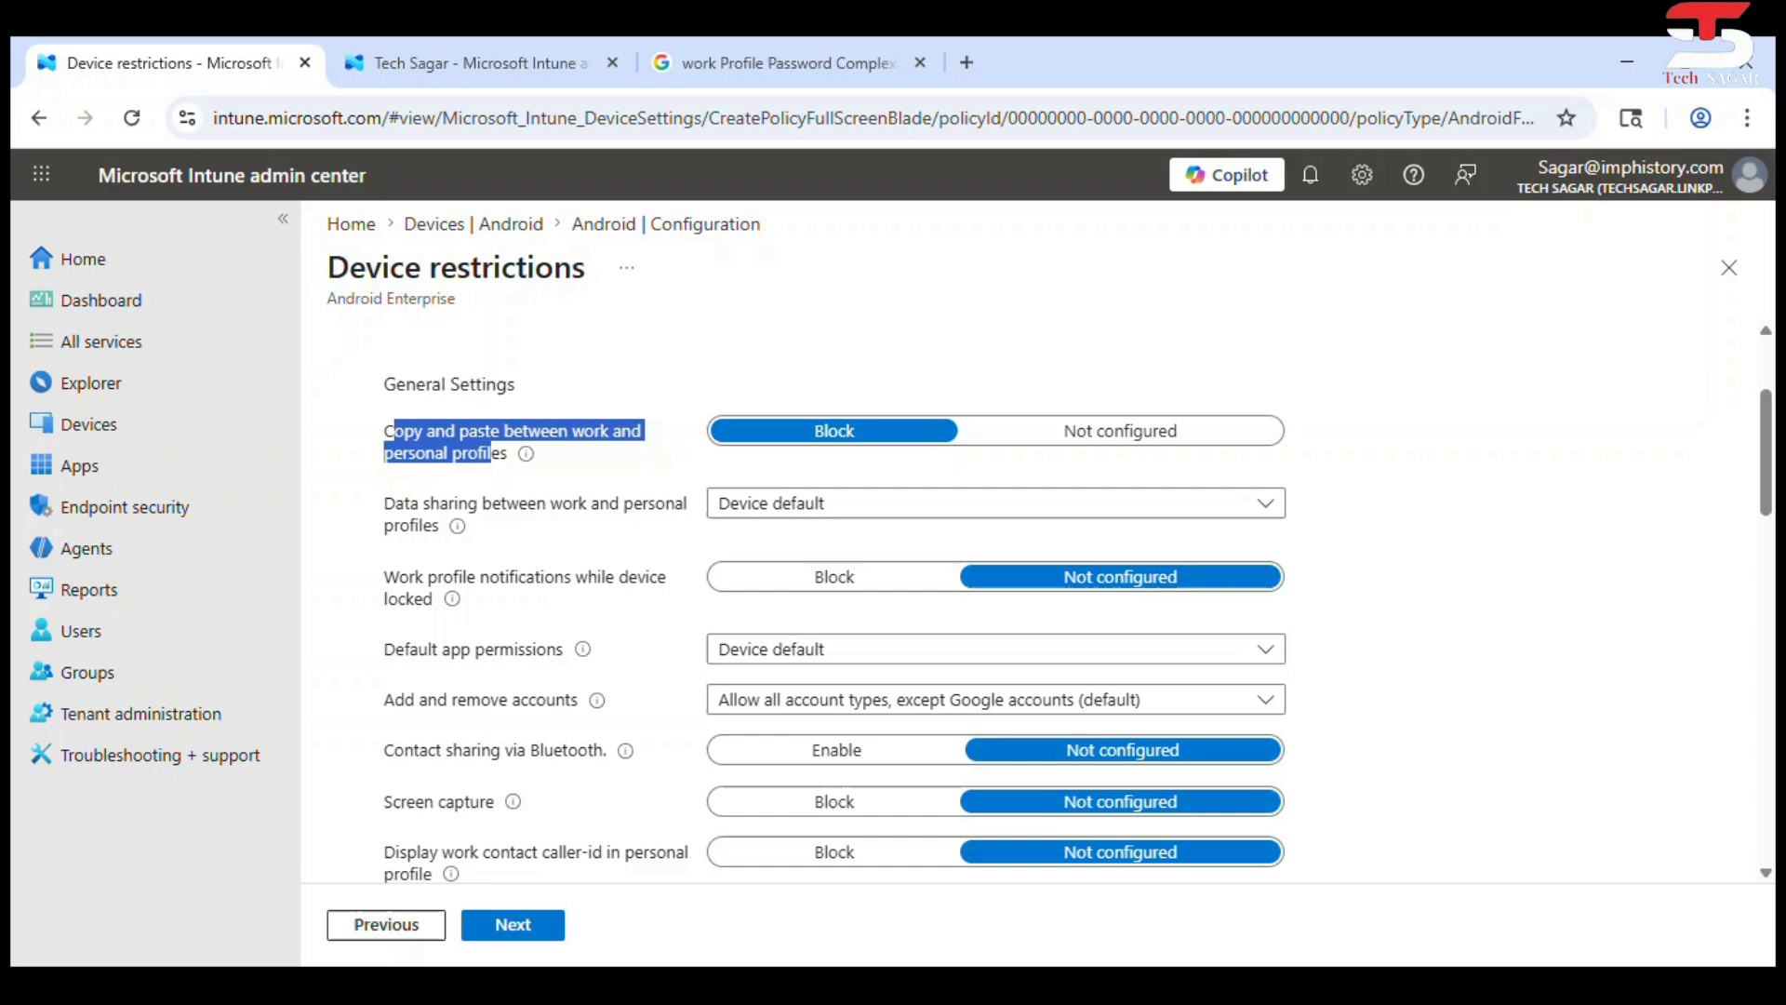
{"action": "left_click", "coordinate": [503, 454]}
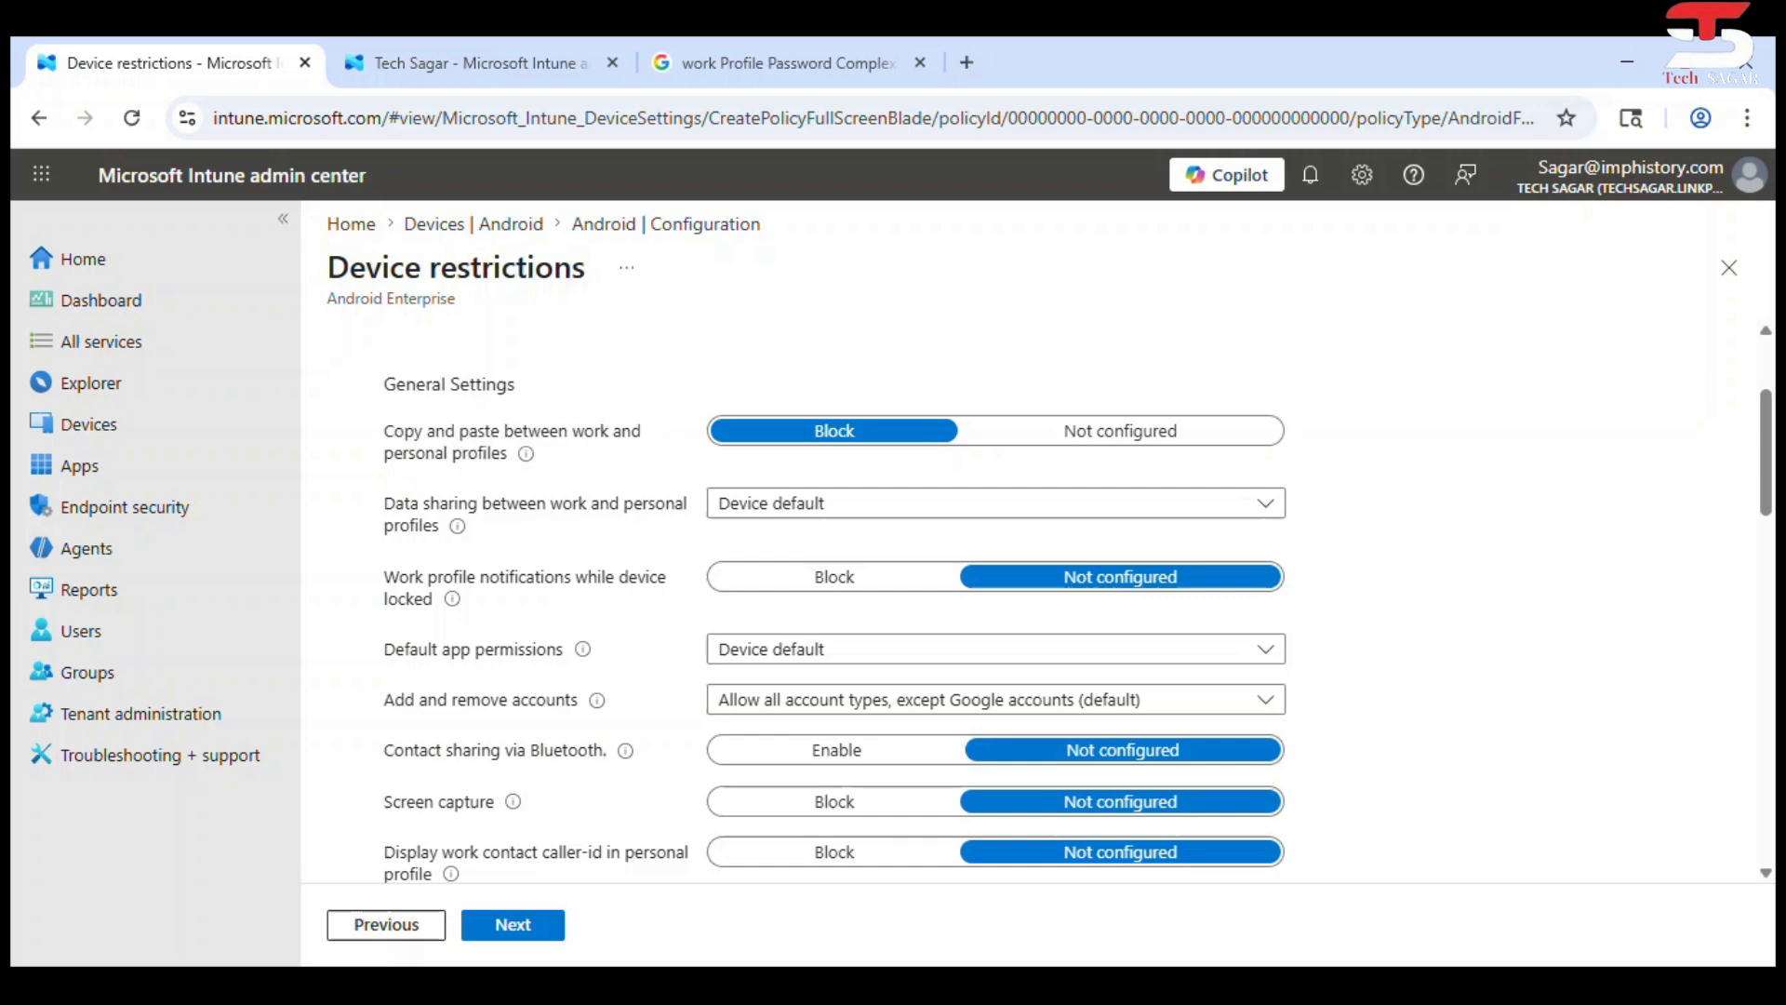
{"action": "mouse_move", "coordinate": [527, 452]}
{"action": "mouse_move", "coordinate": [457, 524]}
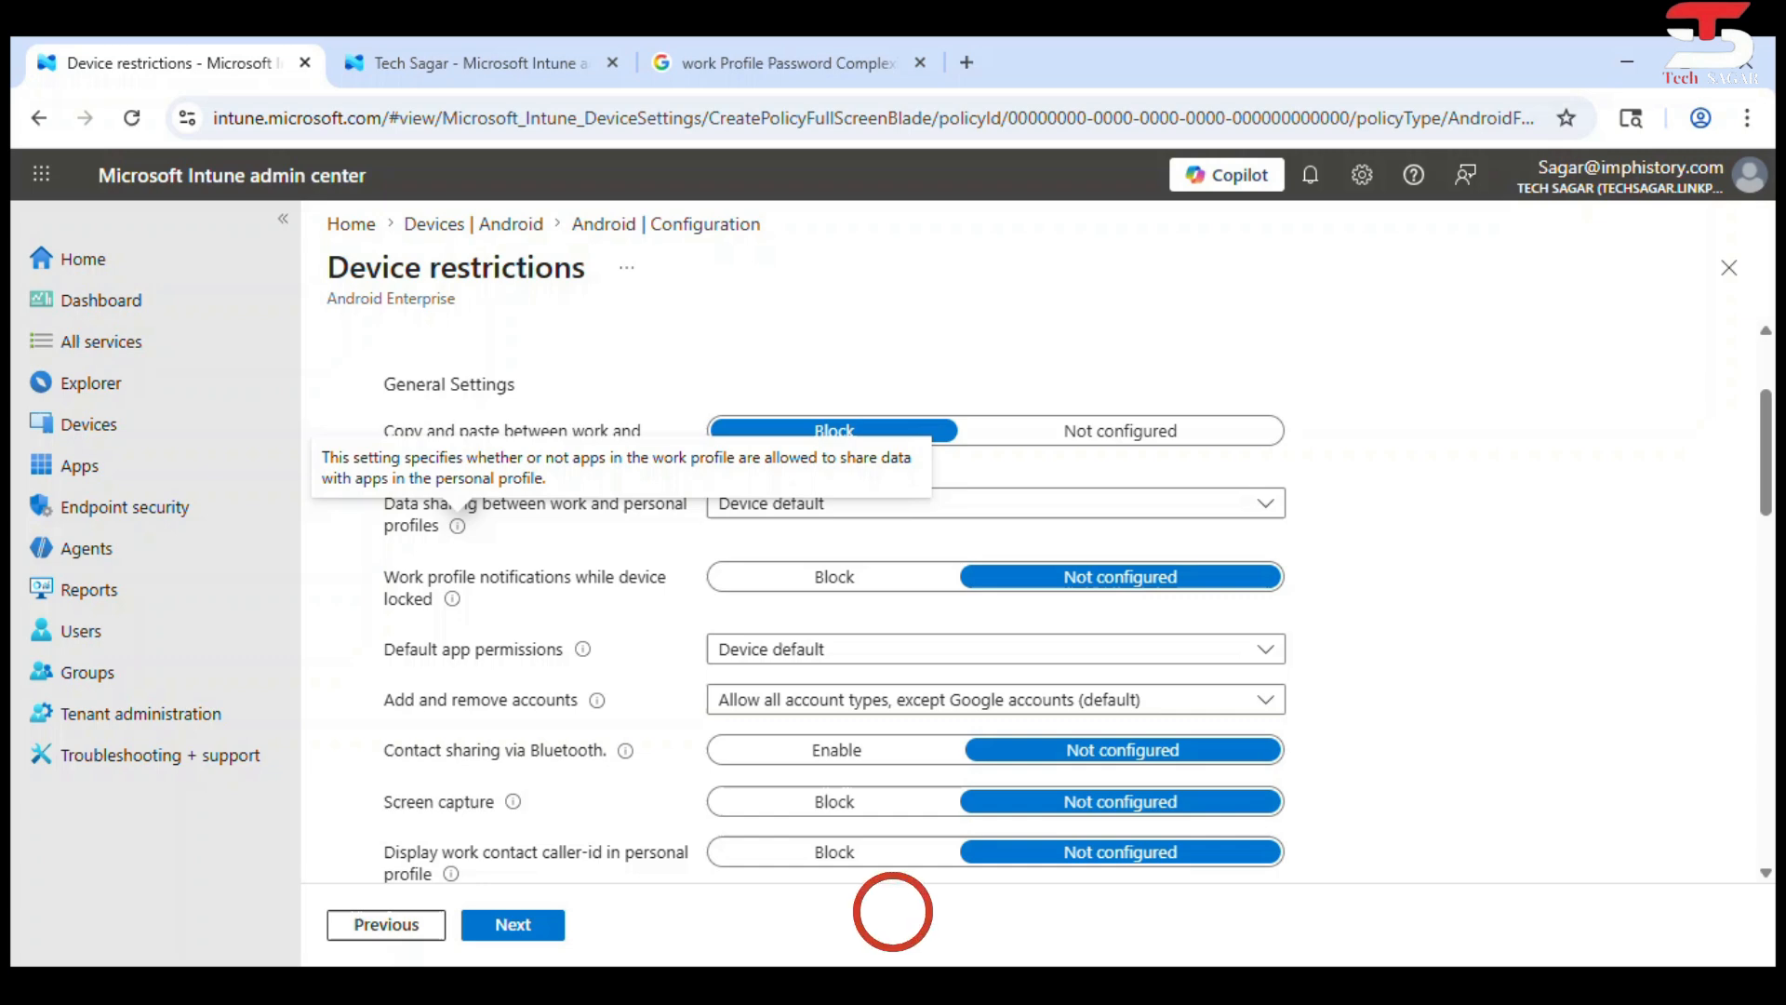
{"action": "left_click", "coordinate": [1210, 502]}
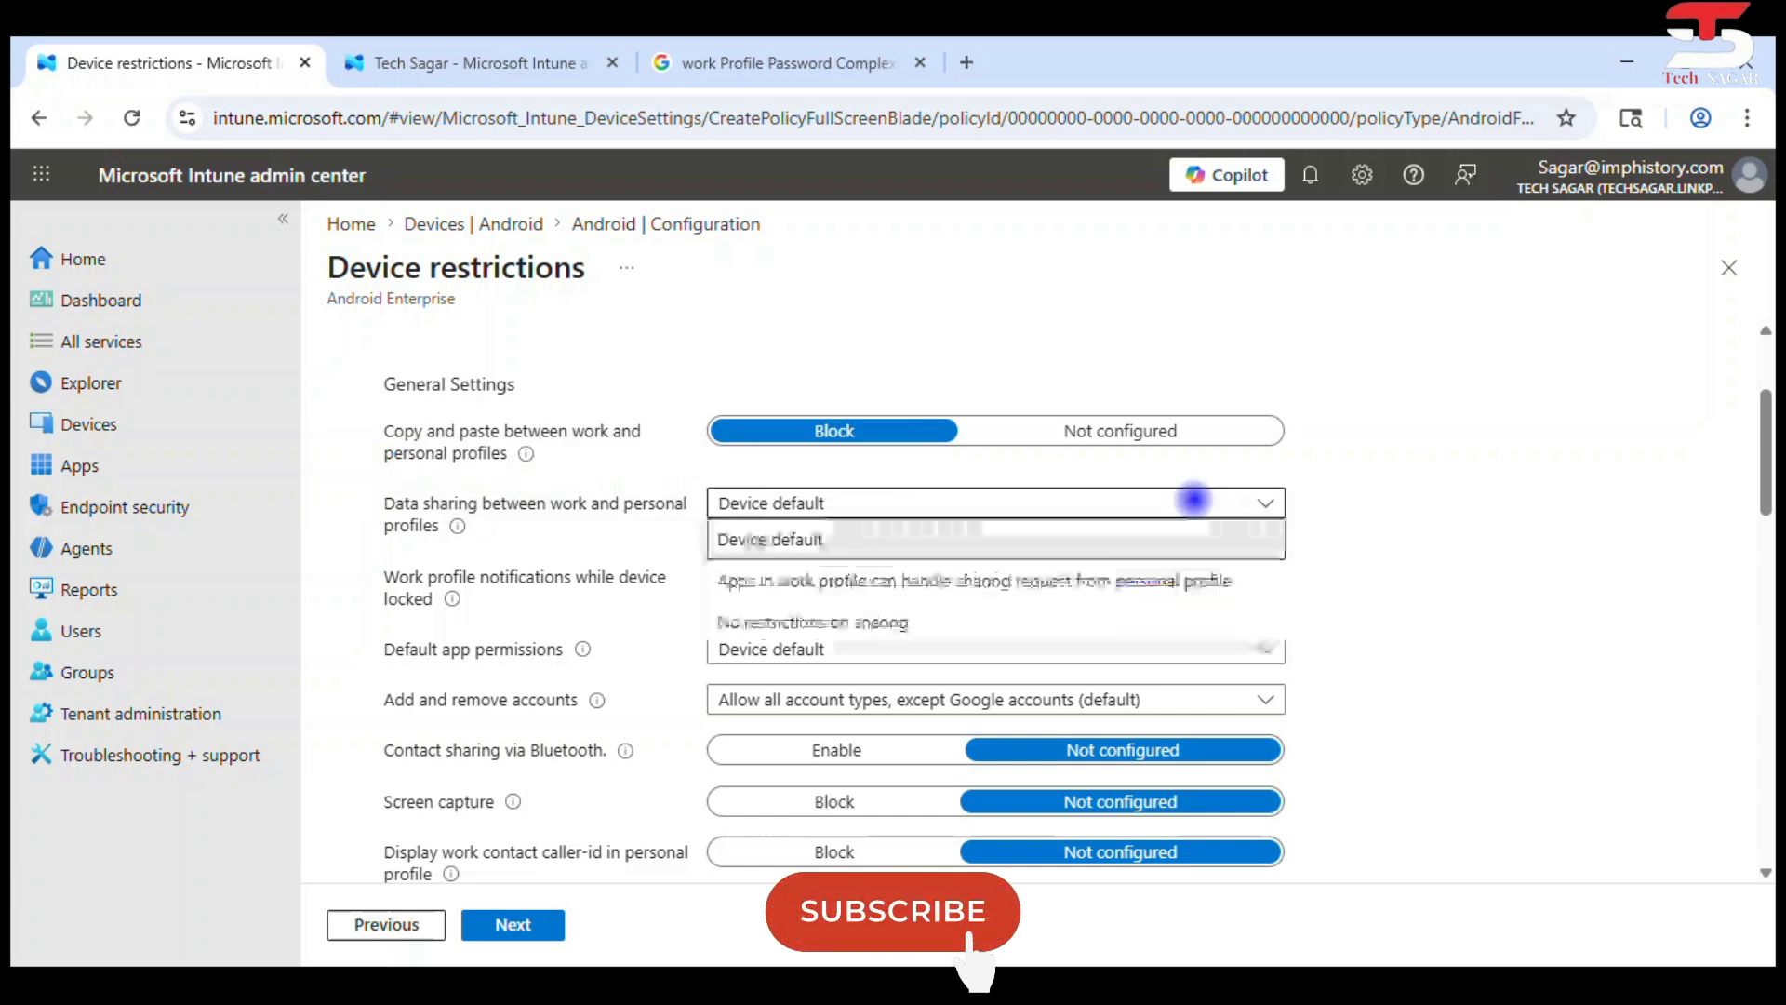
{"action": "left_click", "coordinate": [1188, 499]}
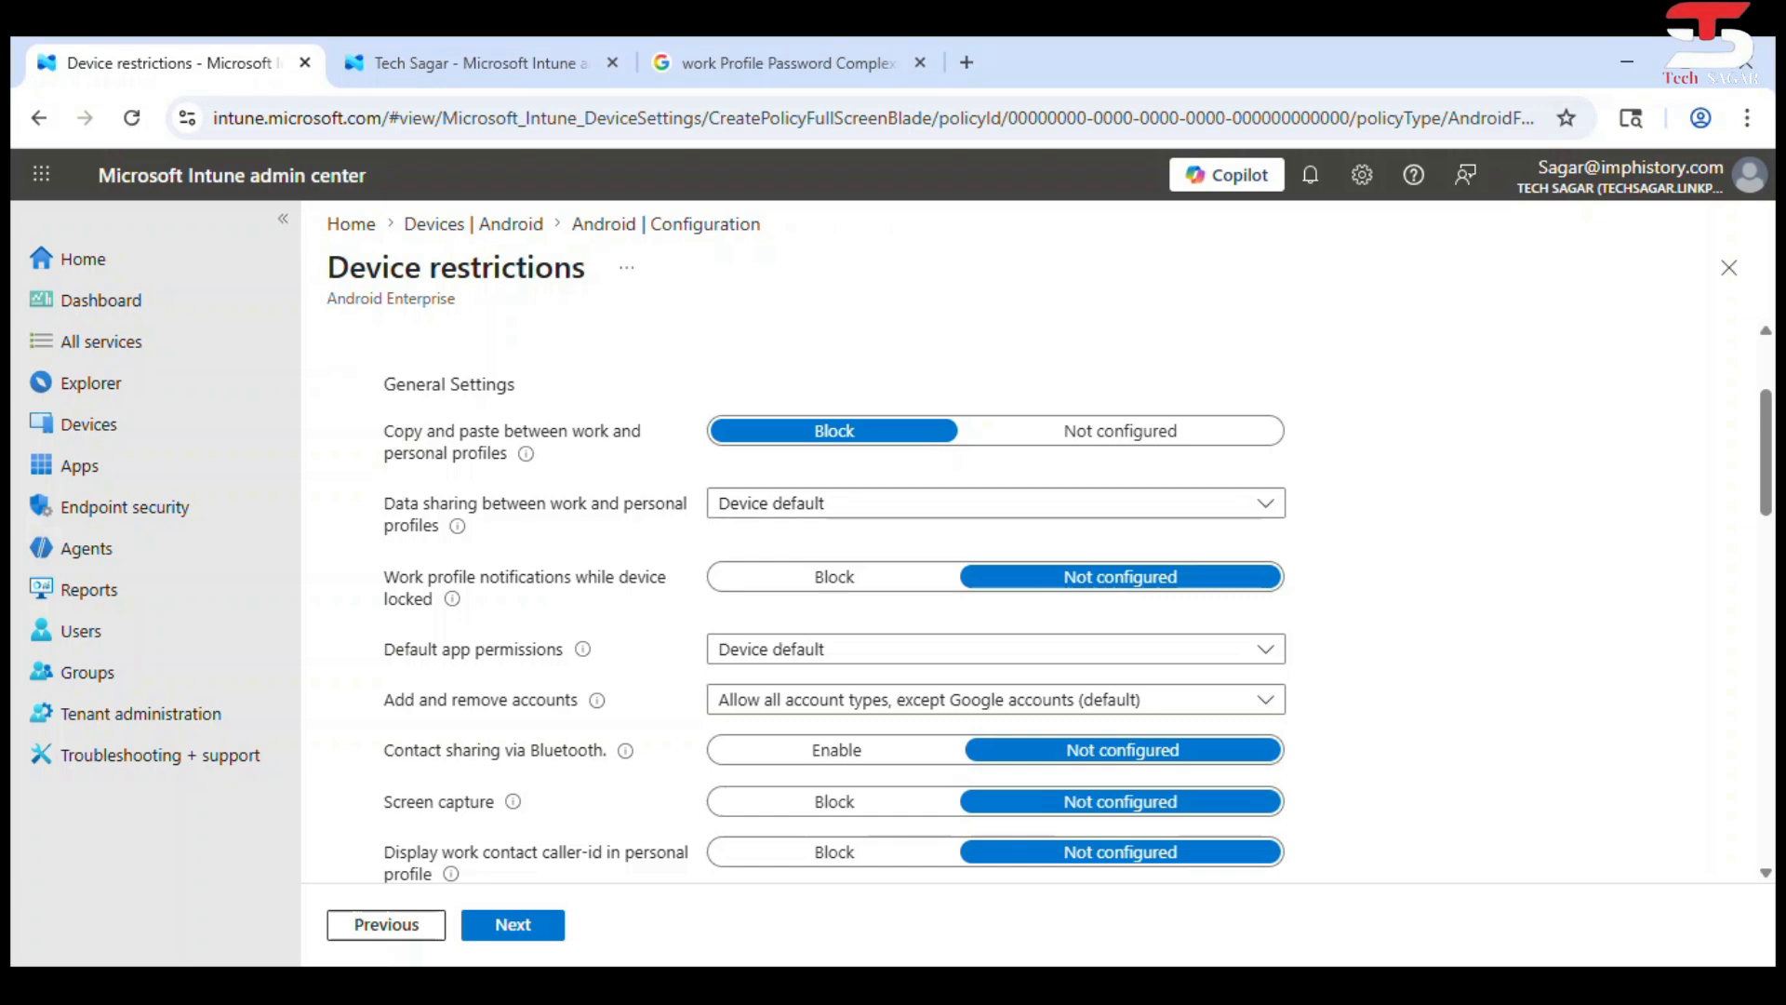
{"action": "left_click_drag", "start_coordinate": [480, 577], "coordinate": [433, 600]}
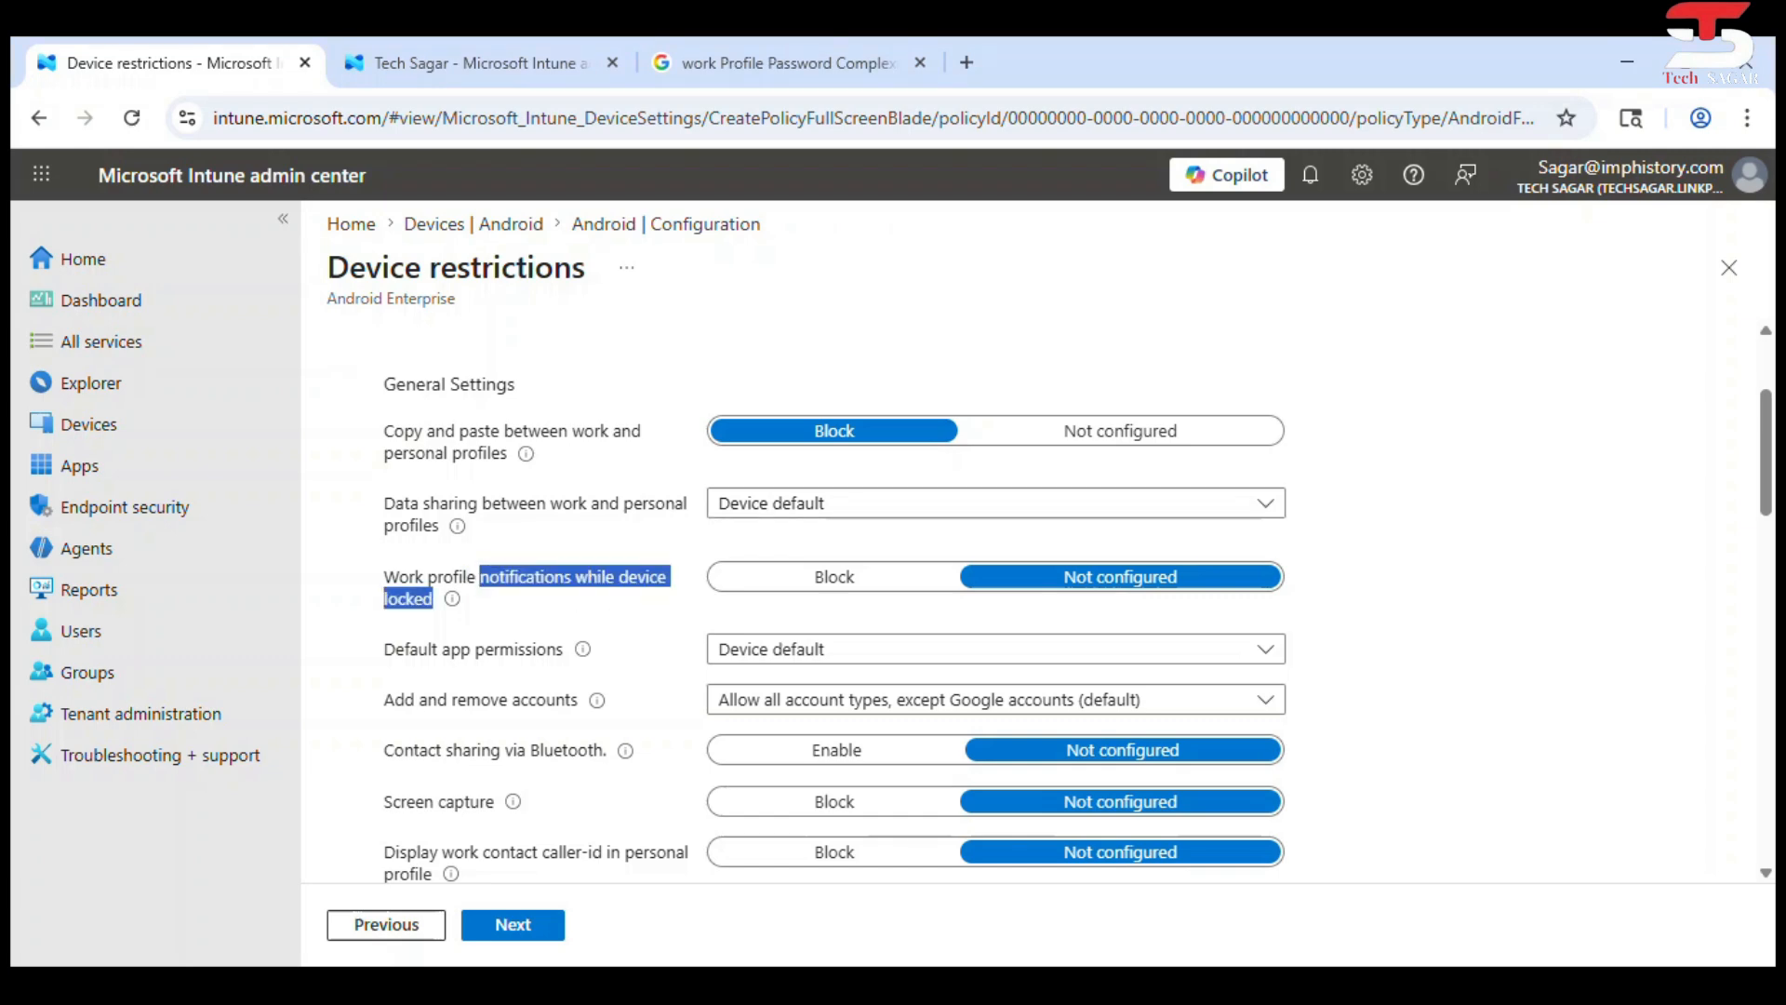
{"action": "left_click", "coordinate": [1424, 590]}
Set the default app permissions to Prompt and review the choices for adding and removing accounts
{"action": "scroll", "coordinate": [1424, 590], "scroll_direction": "down", "scroll_amount": 1}
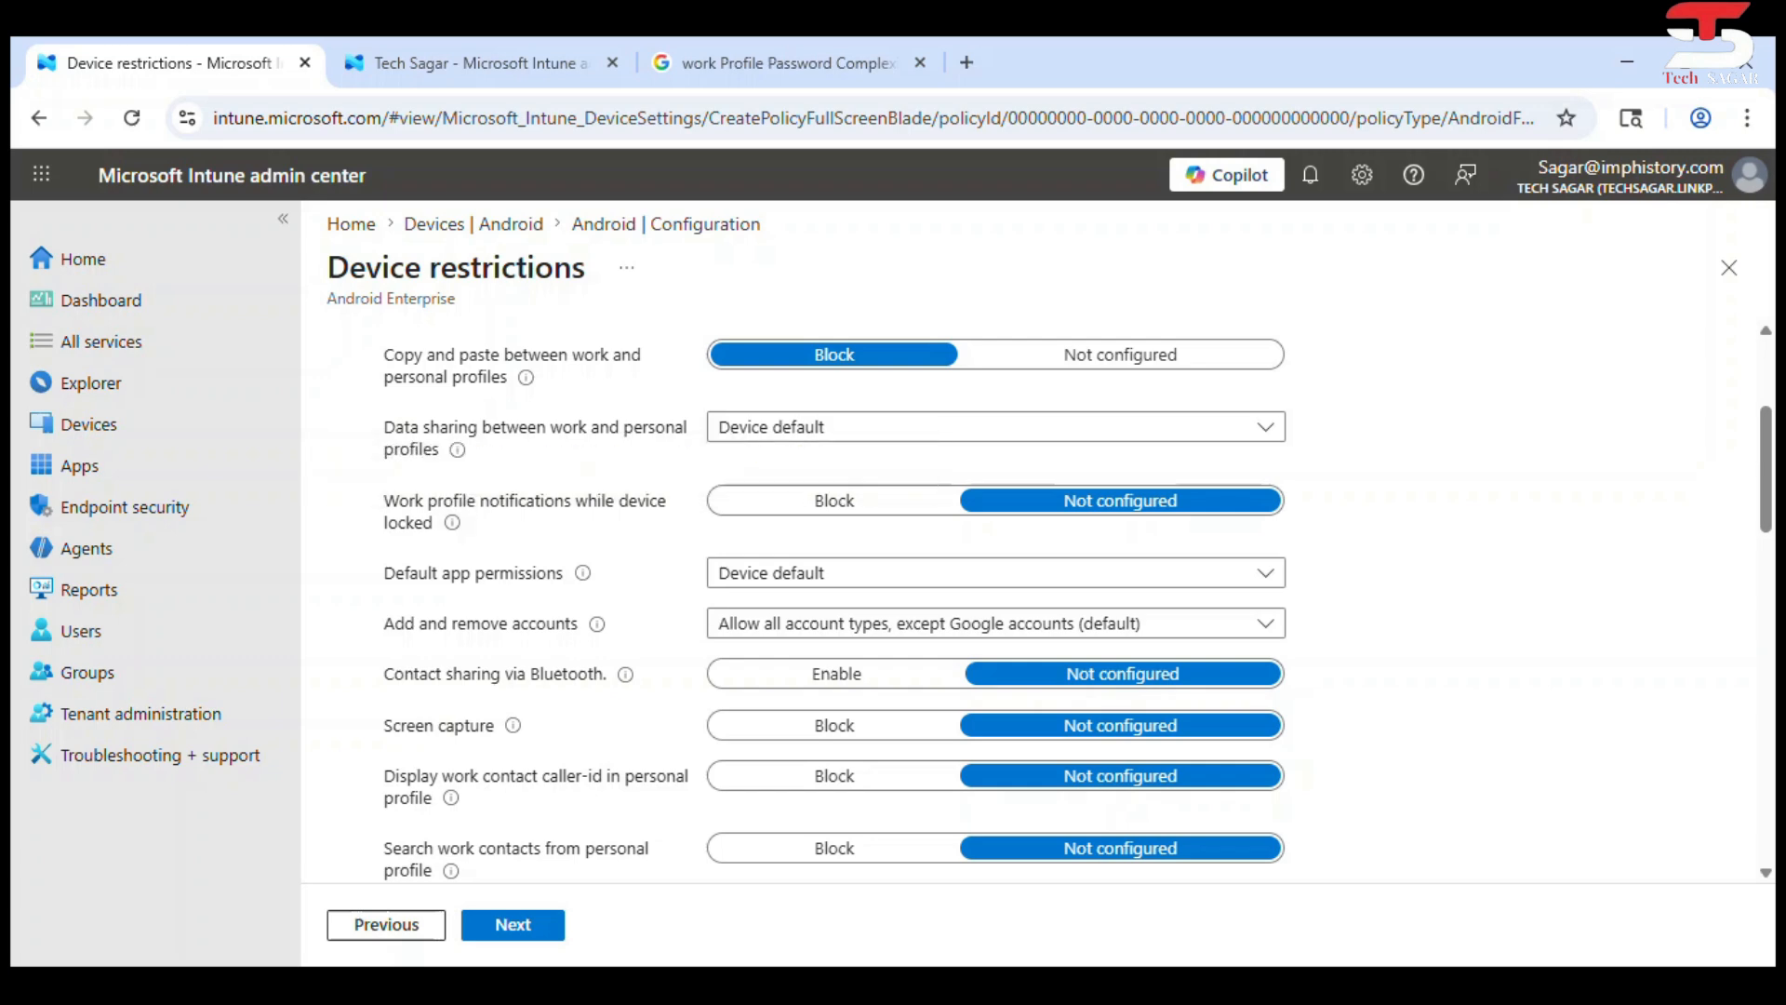
{"action": "scroll", "coordinate": [1033, 595], "scroll_direction": "down", "scroll_amount": 1}
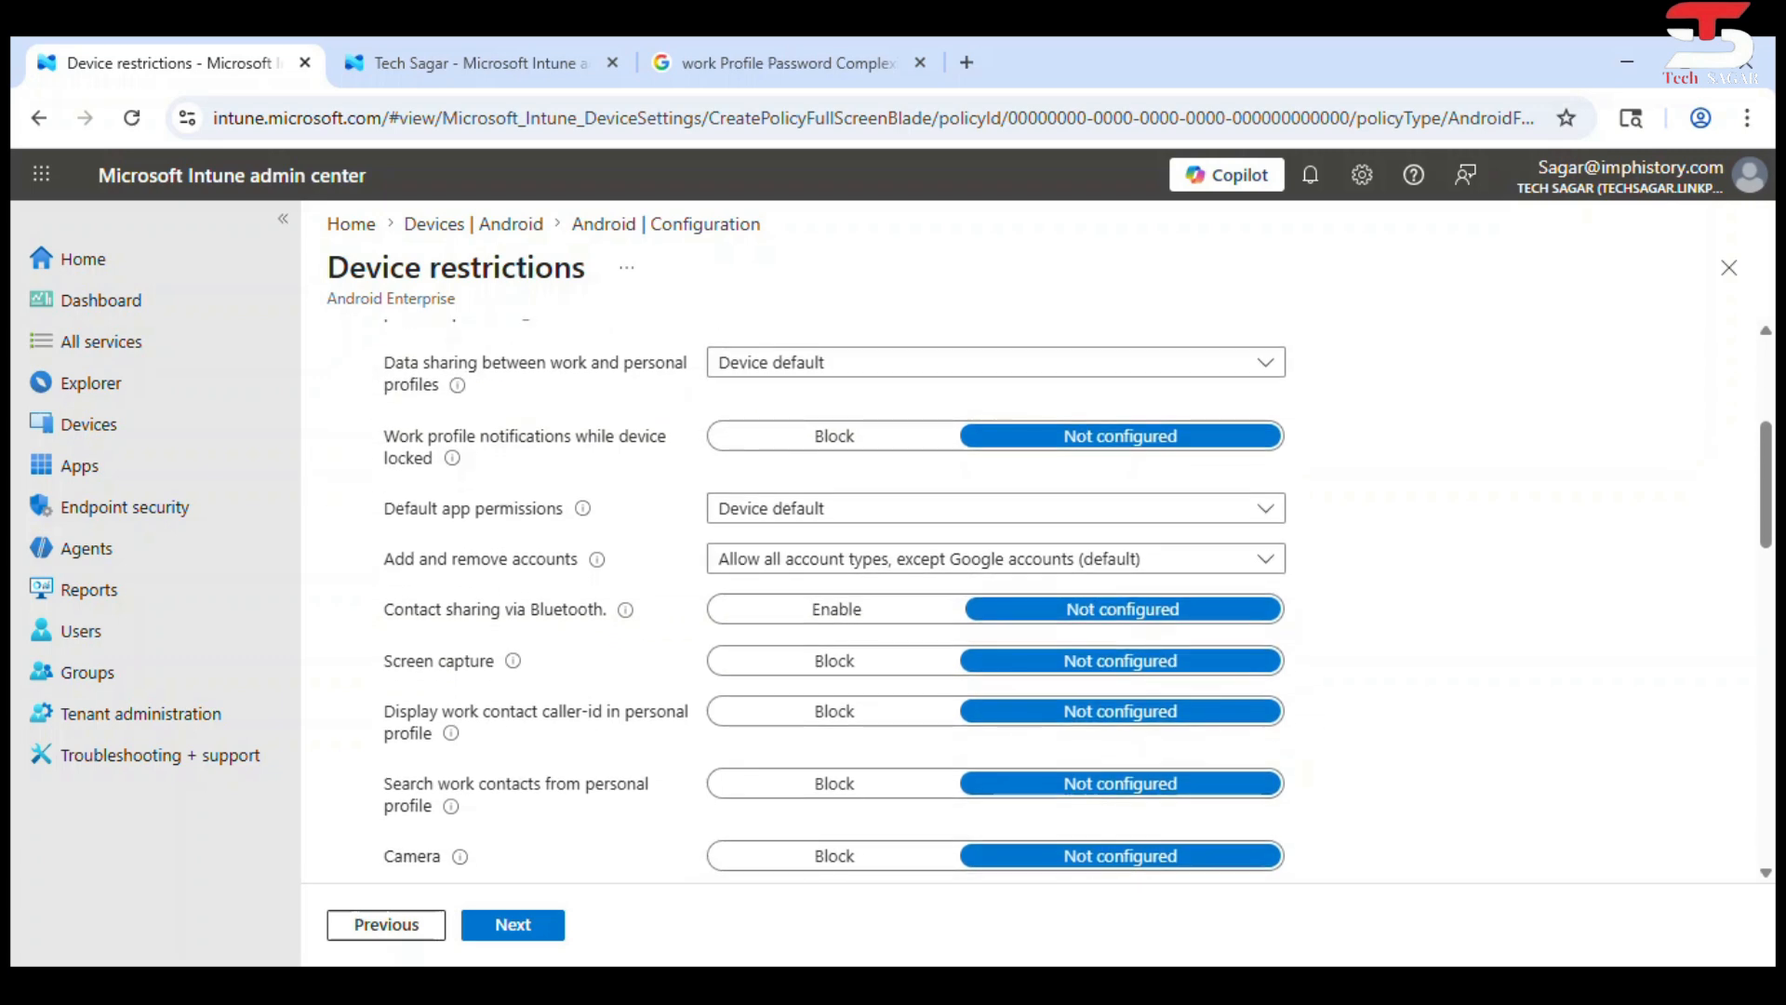
{"action": "left_click", "coordinate": [815, 508]}
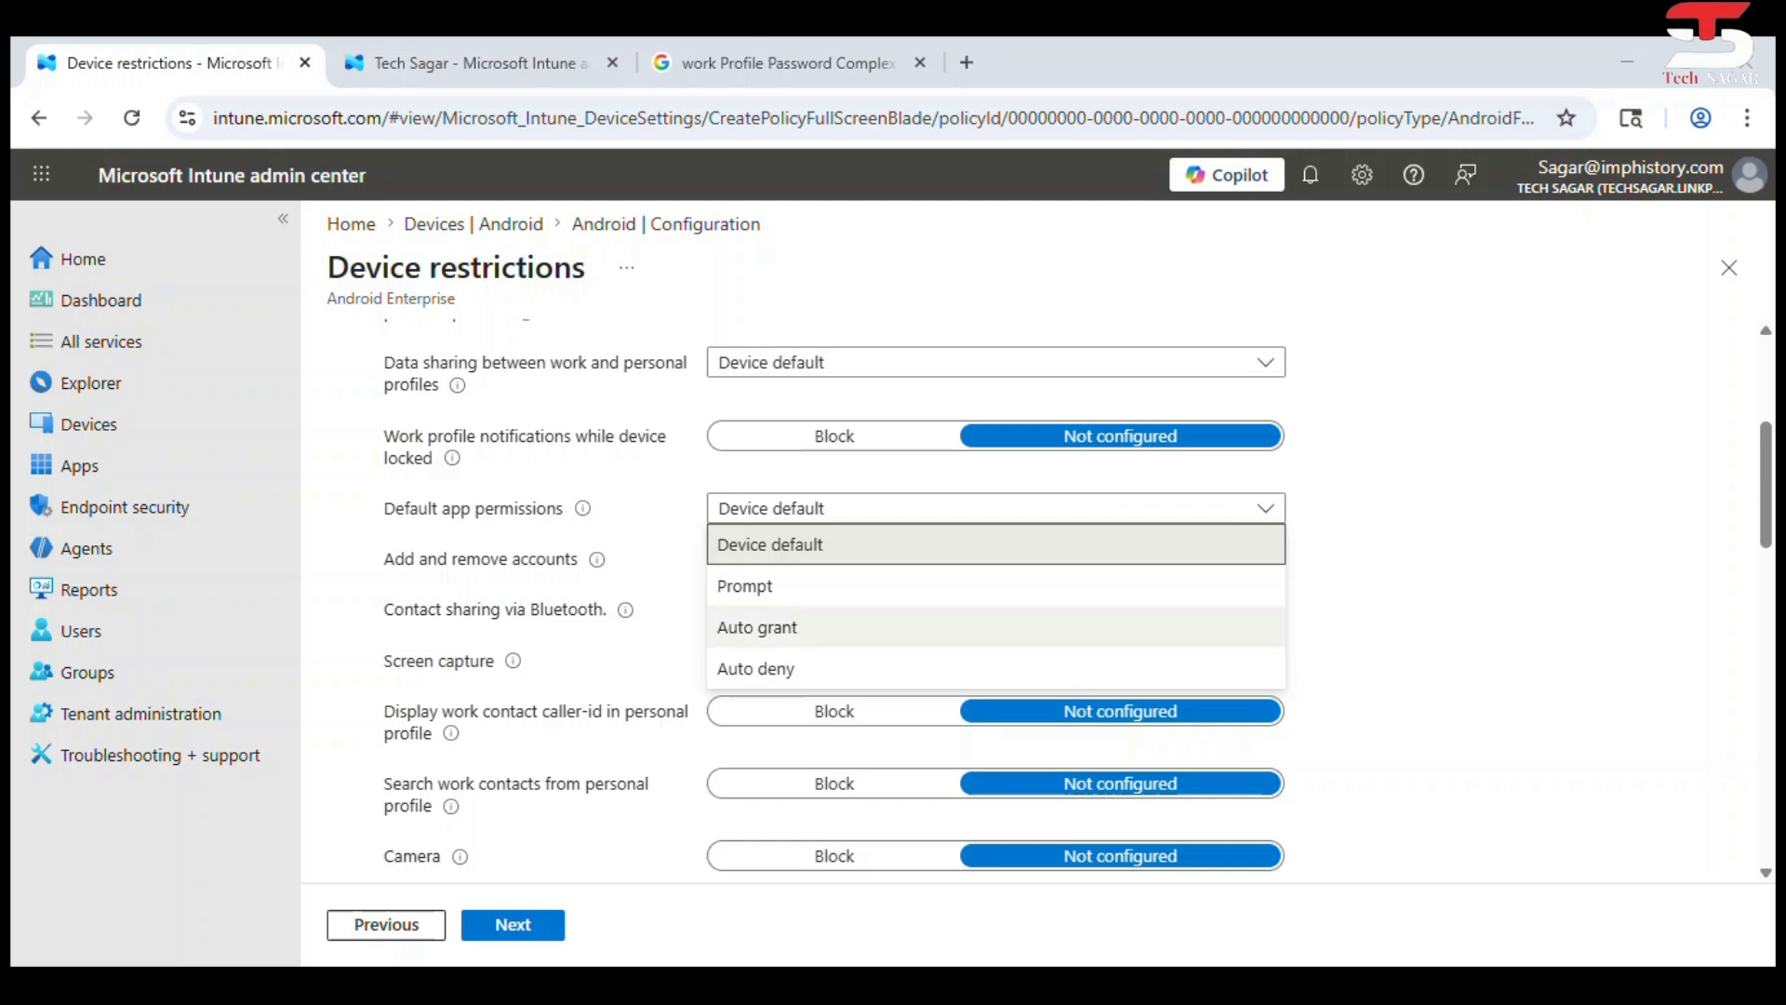
{"action": "left_click", "coordinate": [787, 586]}
{"action": "left_click", "coordinate": [1403, 515]}
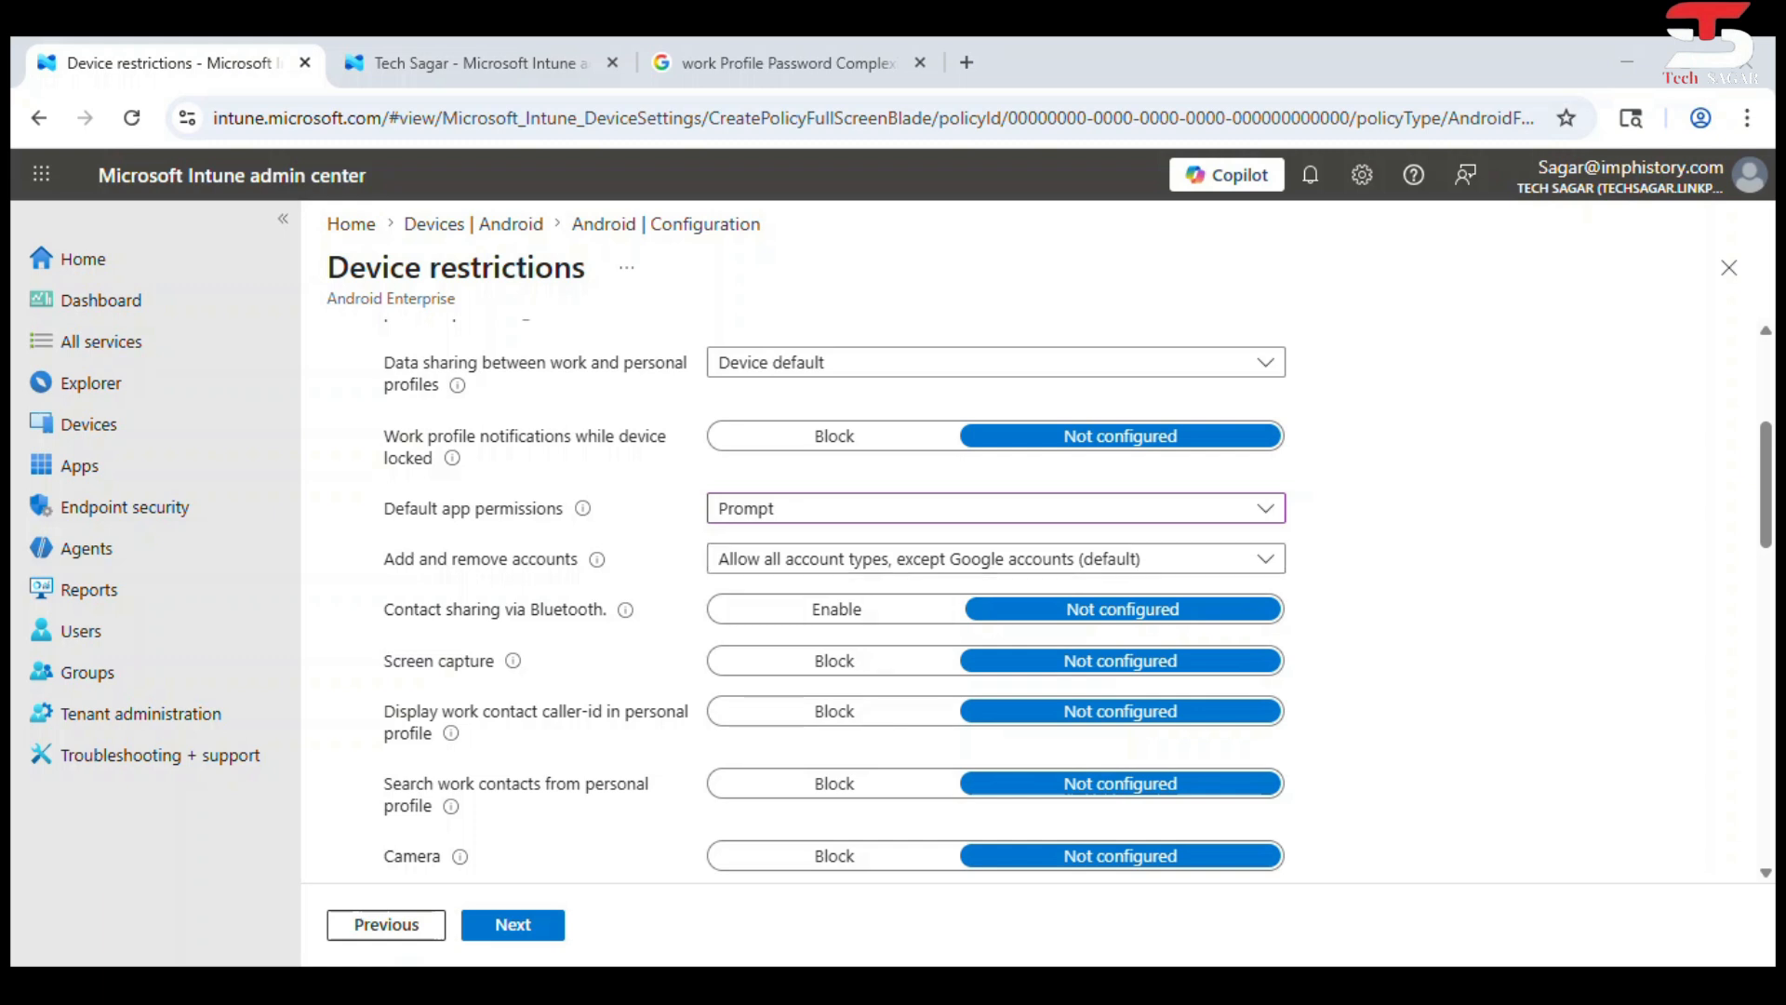
{"action": "left_click", "coordinate": [828, 558]}
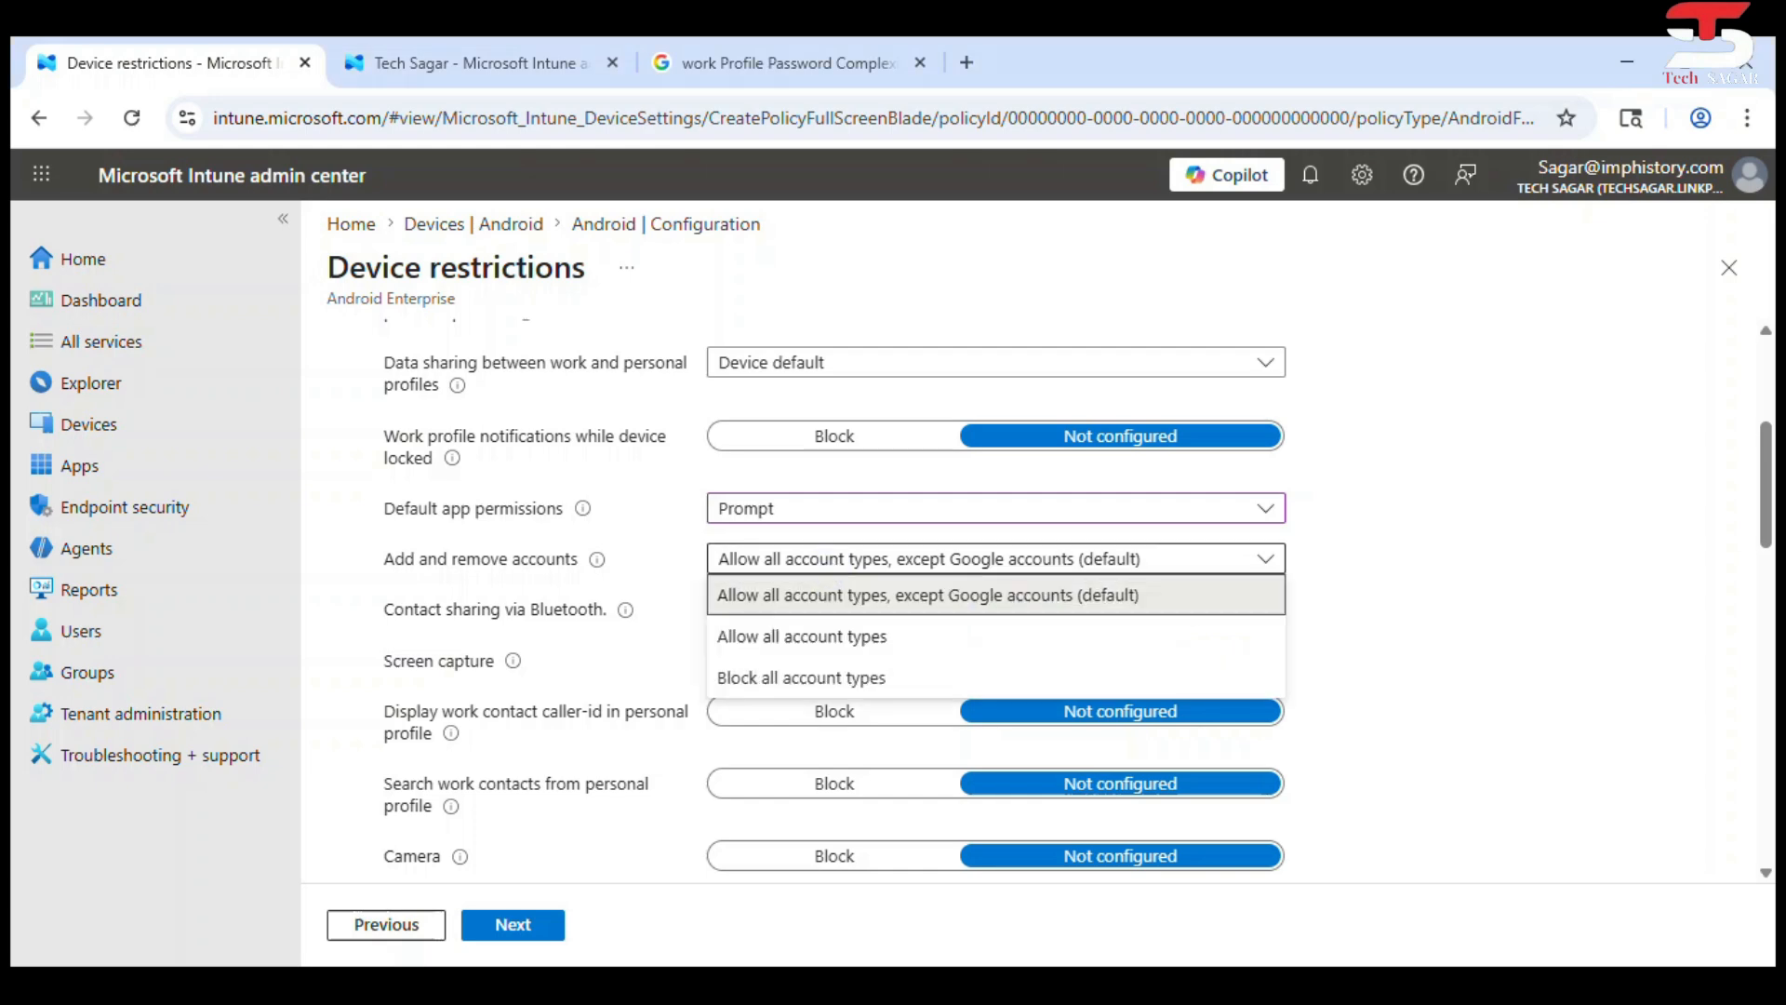
{"action": "scroll", "coordinate": [1346, 443], "scroll_direction": "down", "scroll_amount": 2}
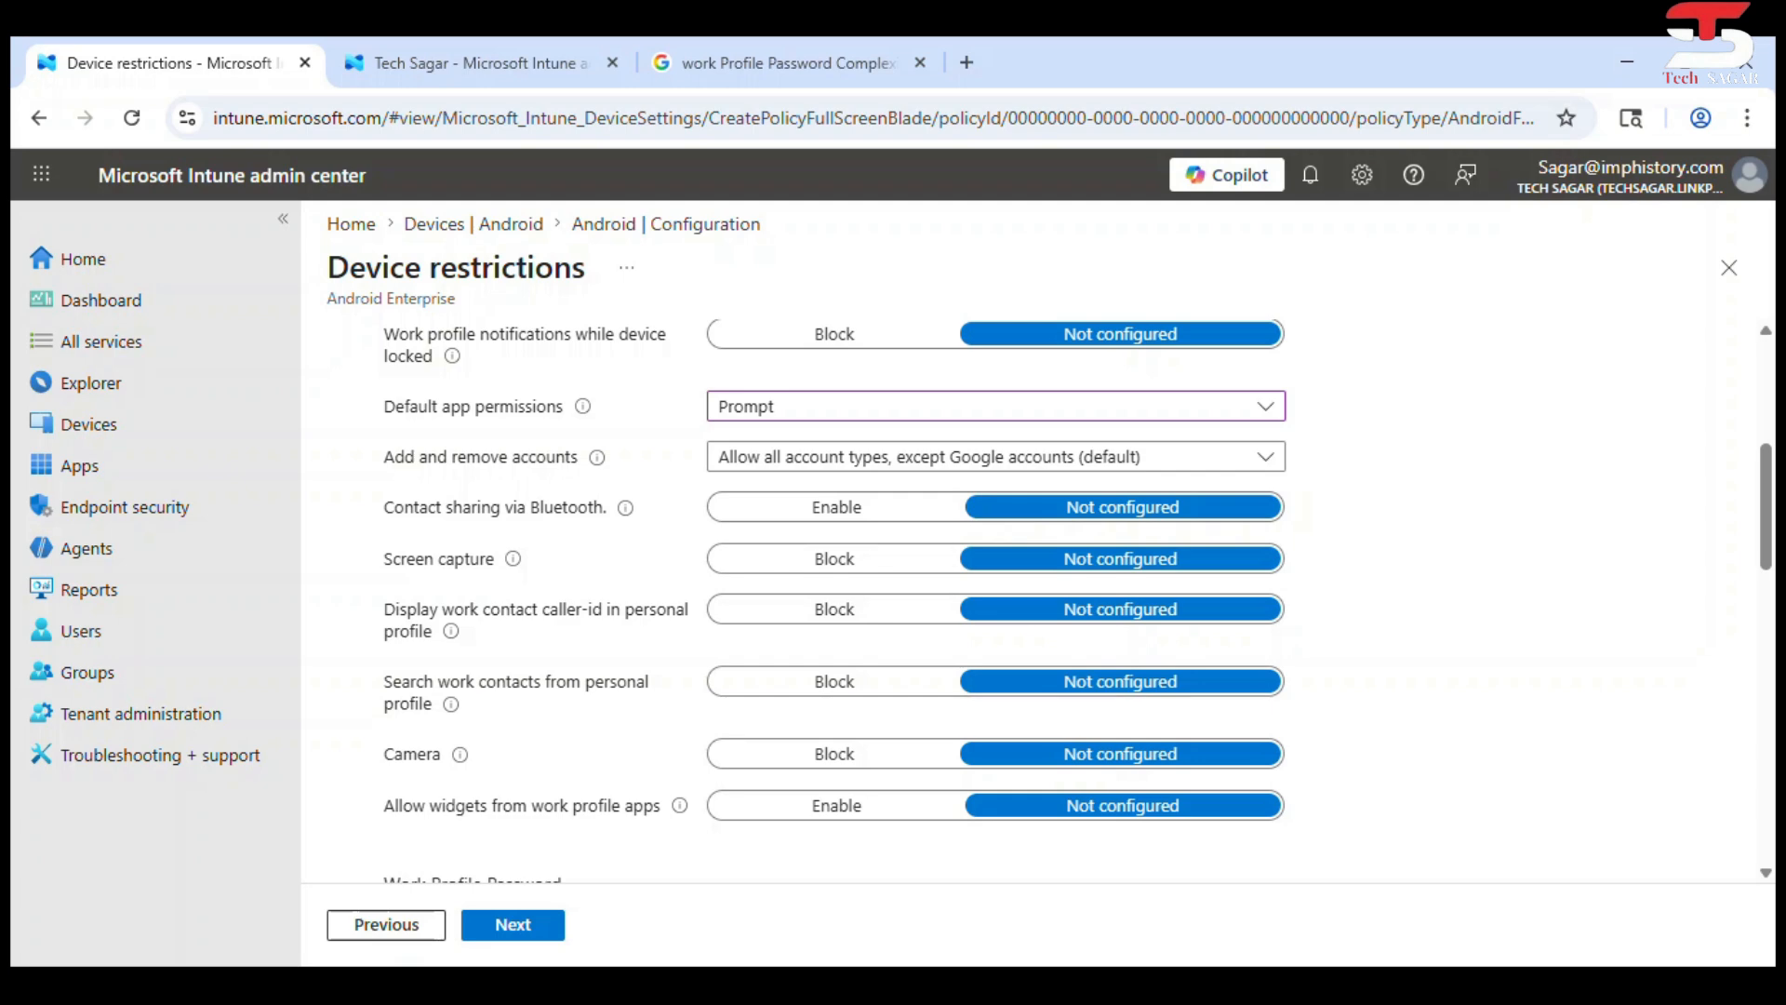
Block screen capture and the display of work contact caller-id in the personal profile
{"action": "mouse_move", "coordinate": [513, 558]}
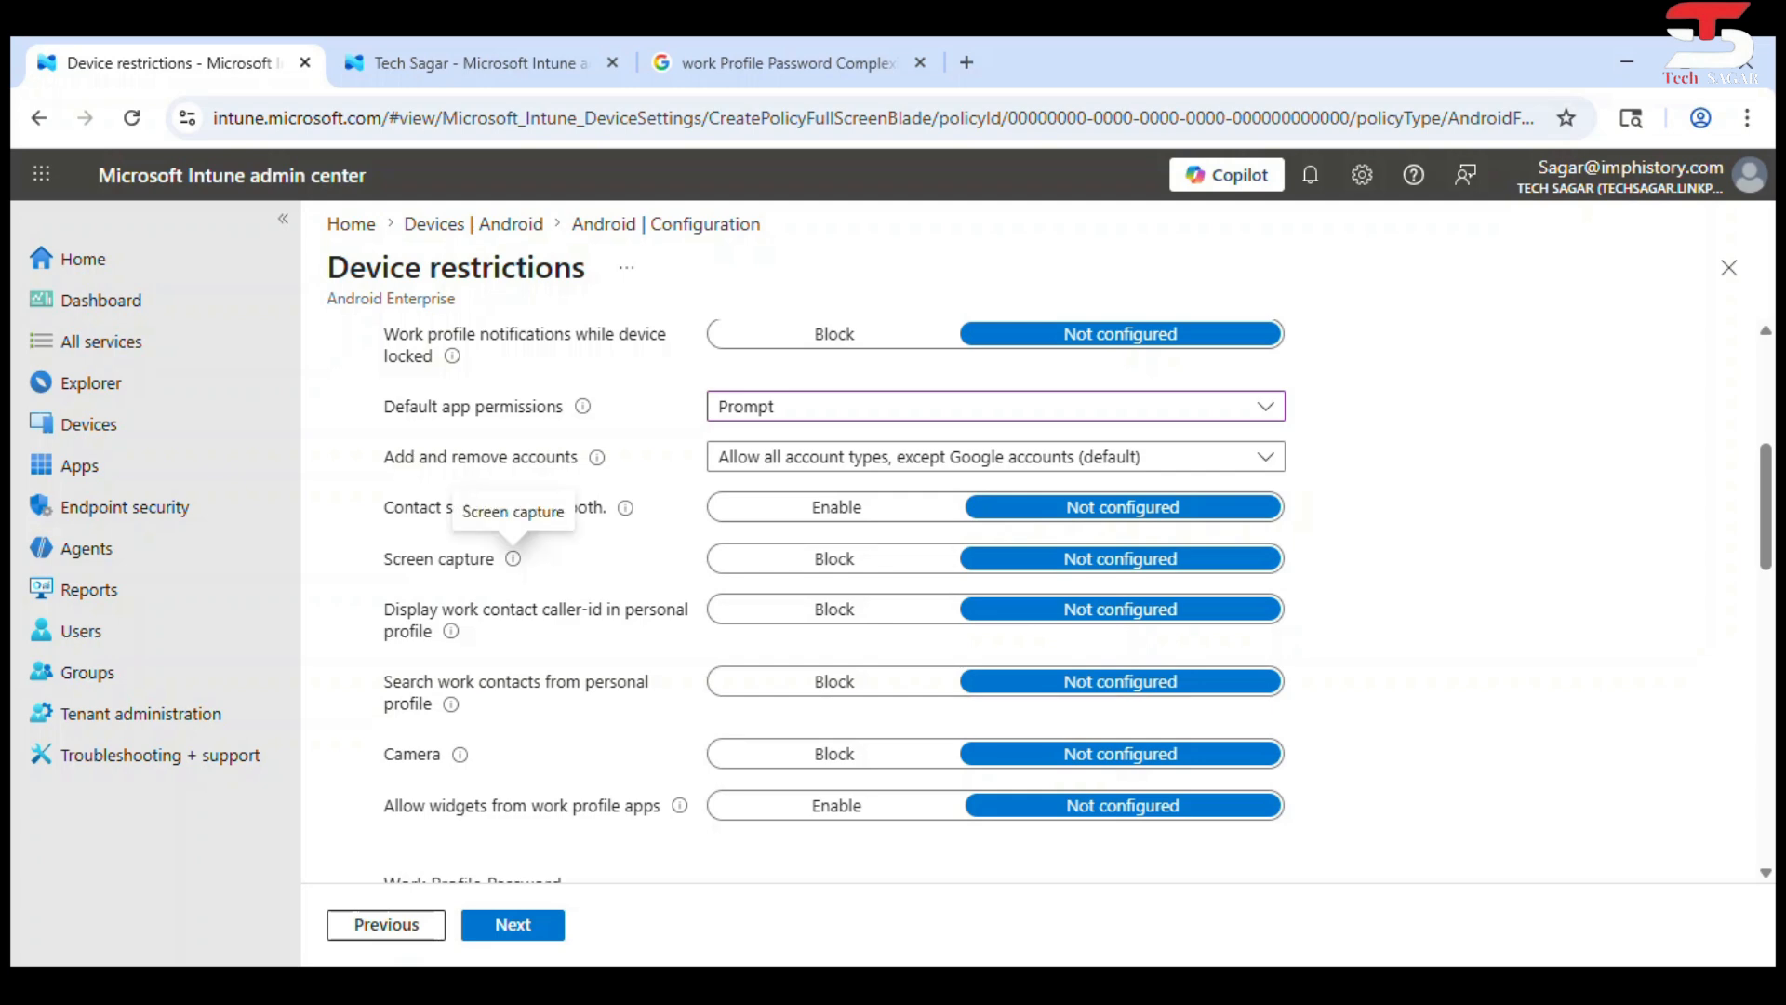
{"action": "left_click", "coordinate": [831, 558]}
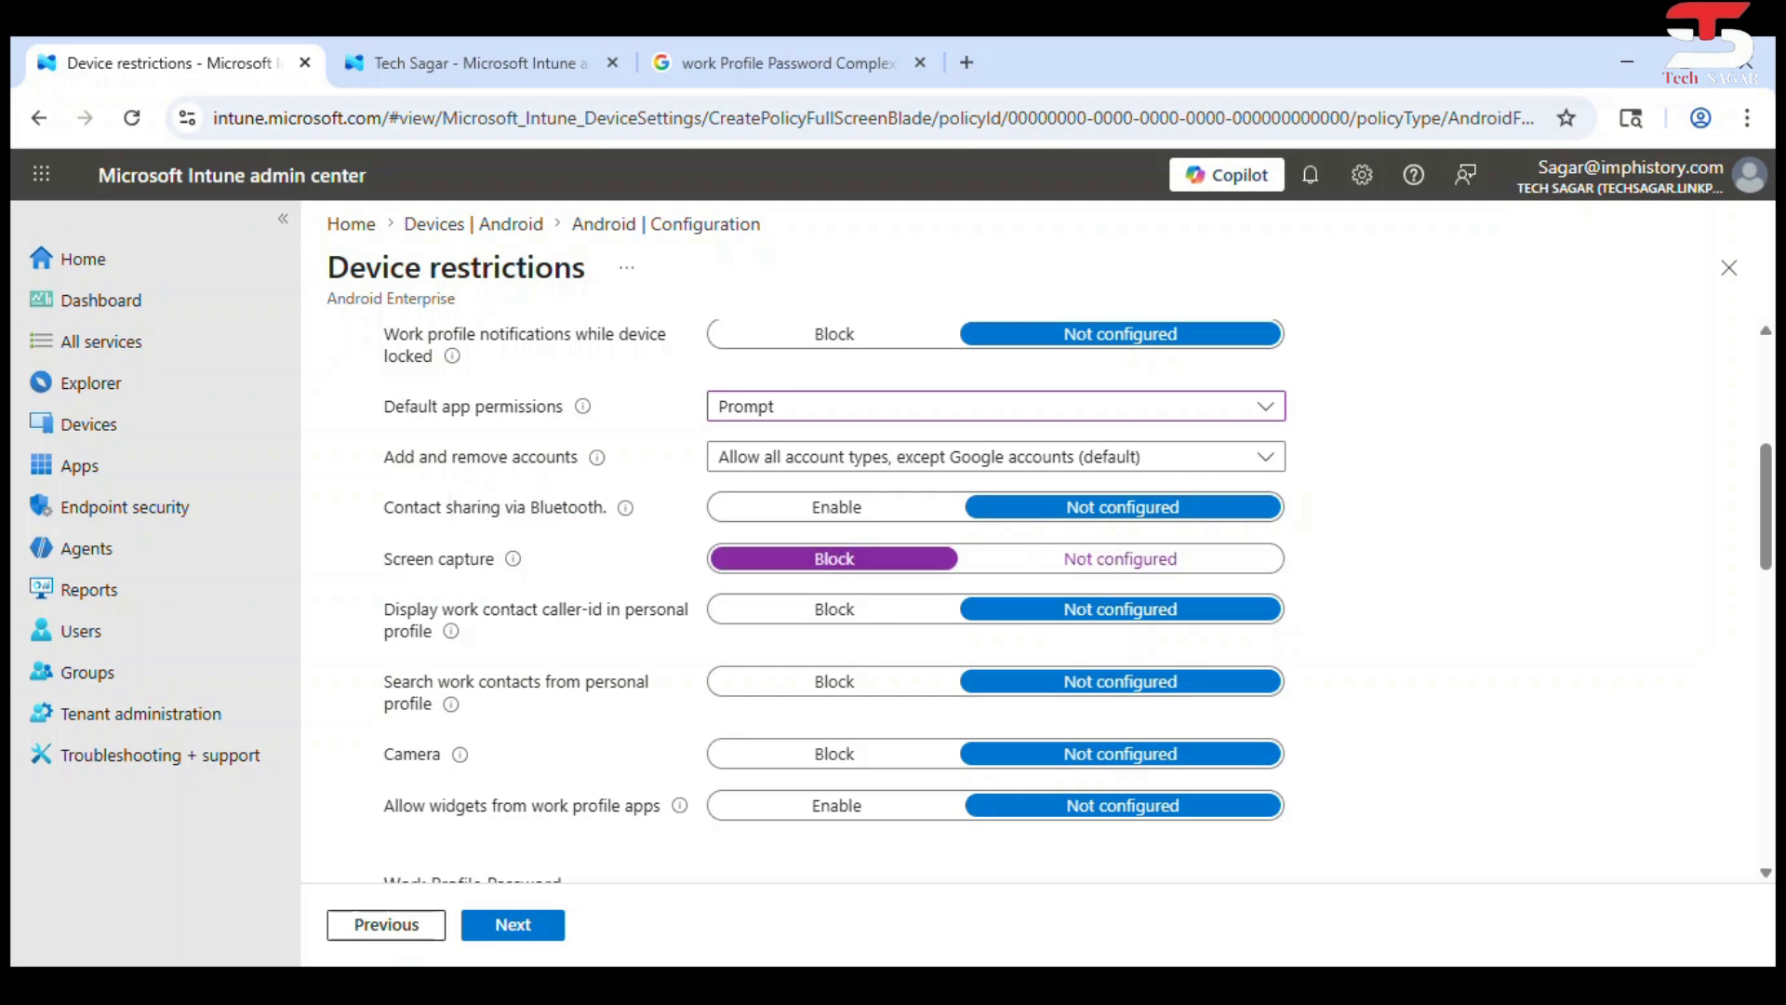
{"action": "scroll", "coordinate": [1077, 601], "scroll_direction": "down", "scroll_amount": 1}
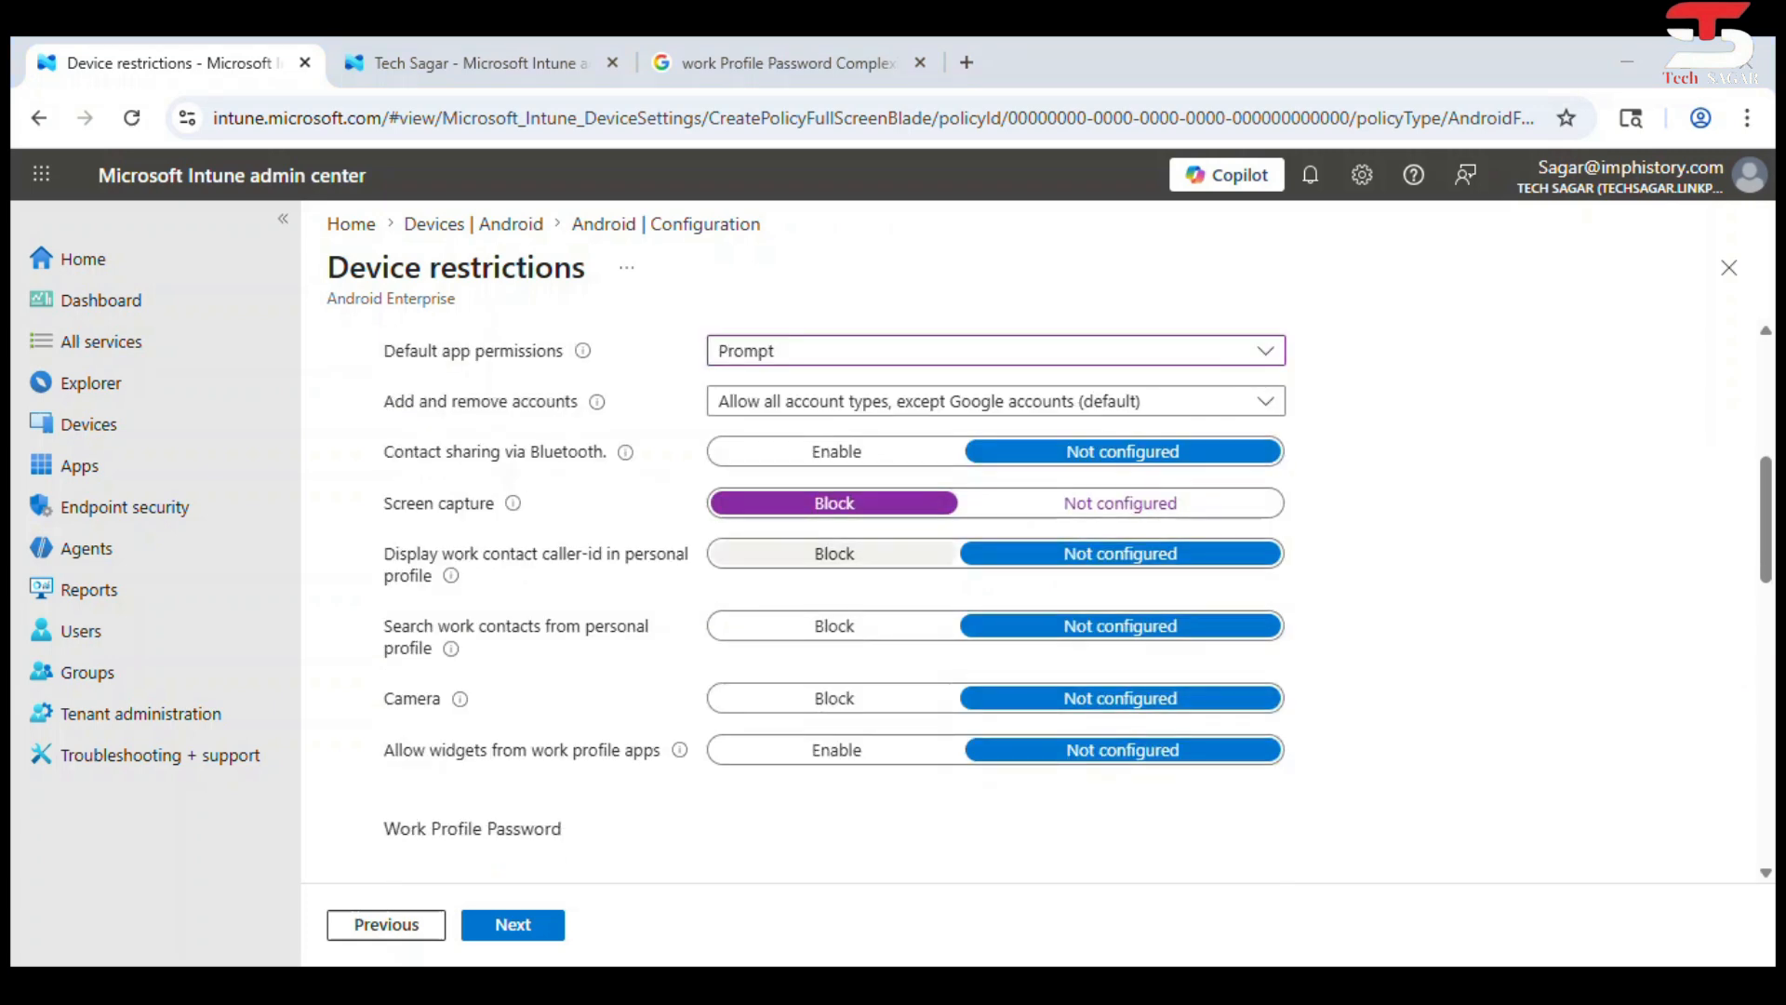
{"action": "left_click", "coordinate": [820, 555]}
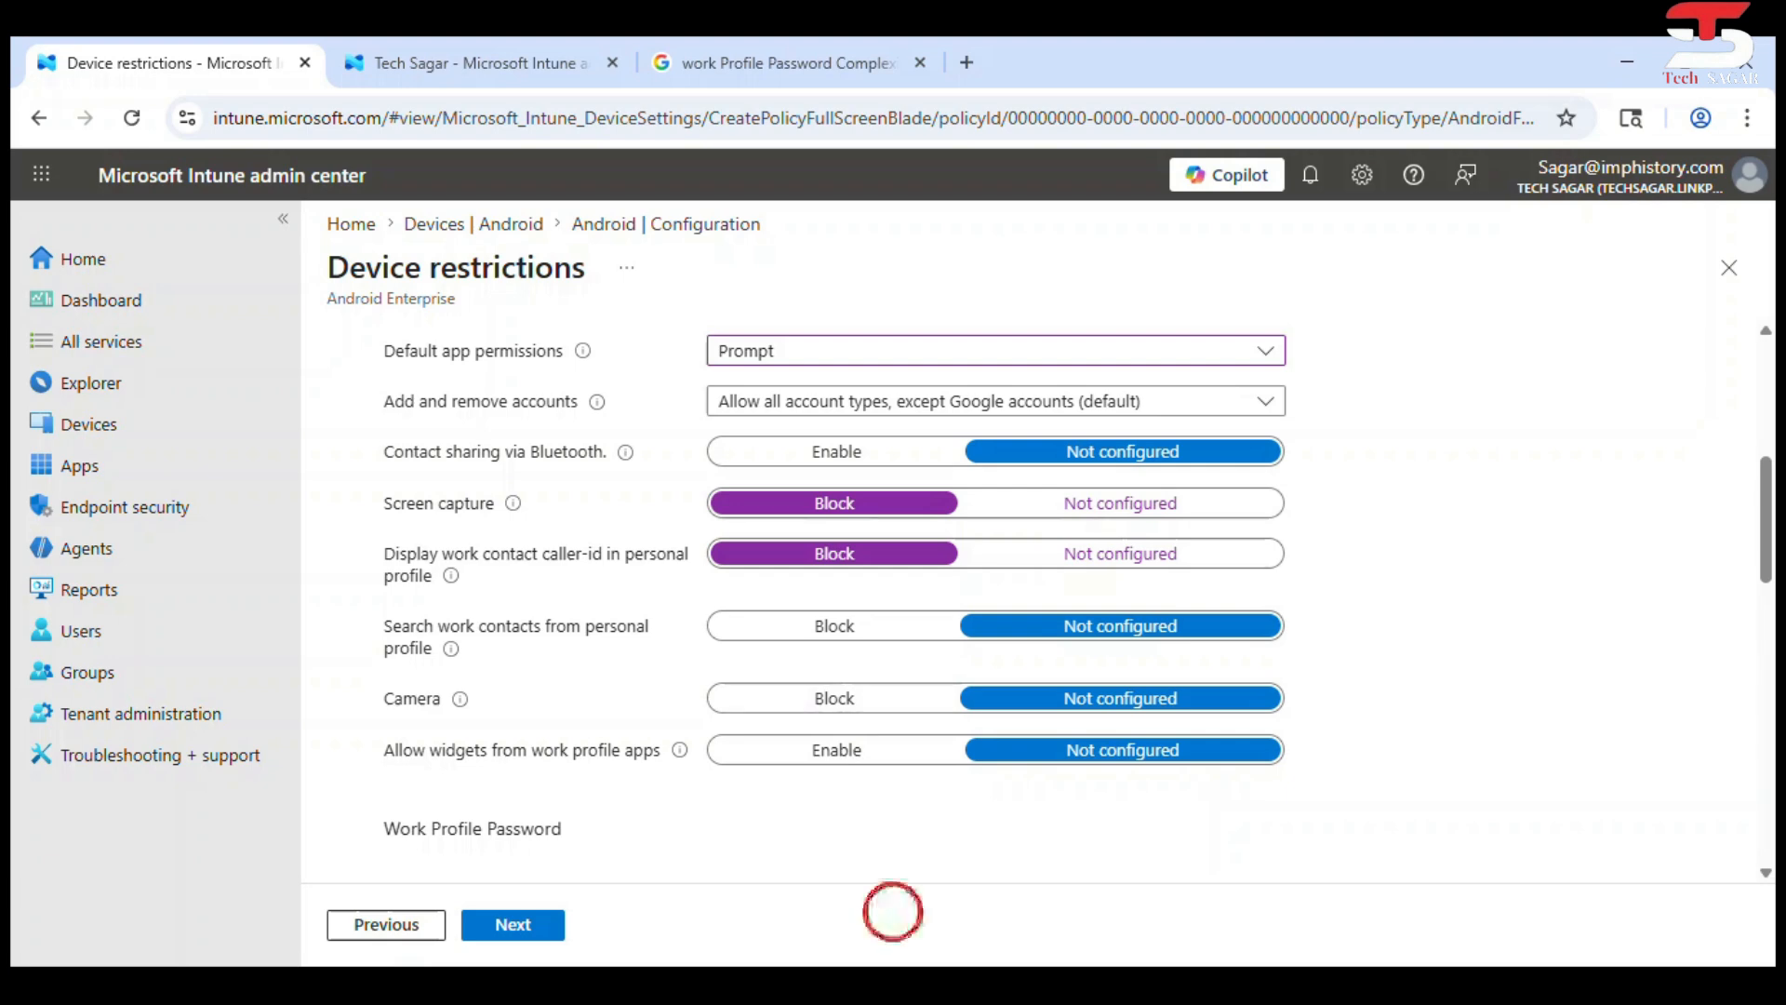
Examine the work profile password settings for all Android devices, Android 12 and later, and Android 11 and earlier
{"action": "scroll", "coordinate": [996, 595], "scroll_direction": "down", "scroll_amount": 4}
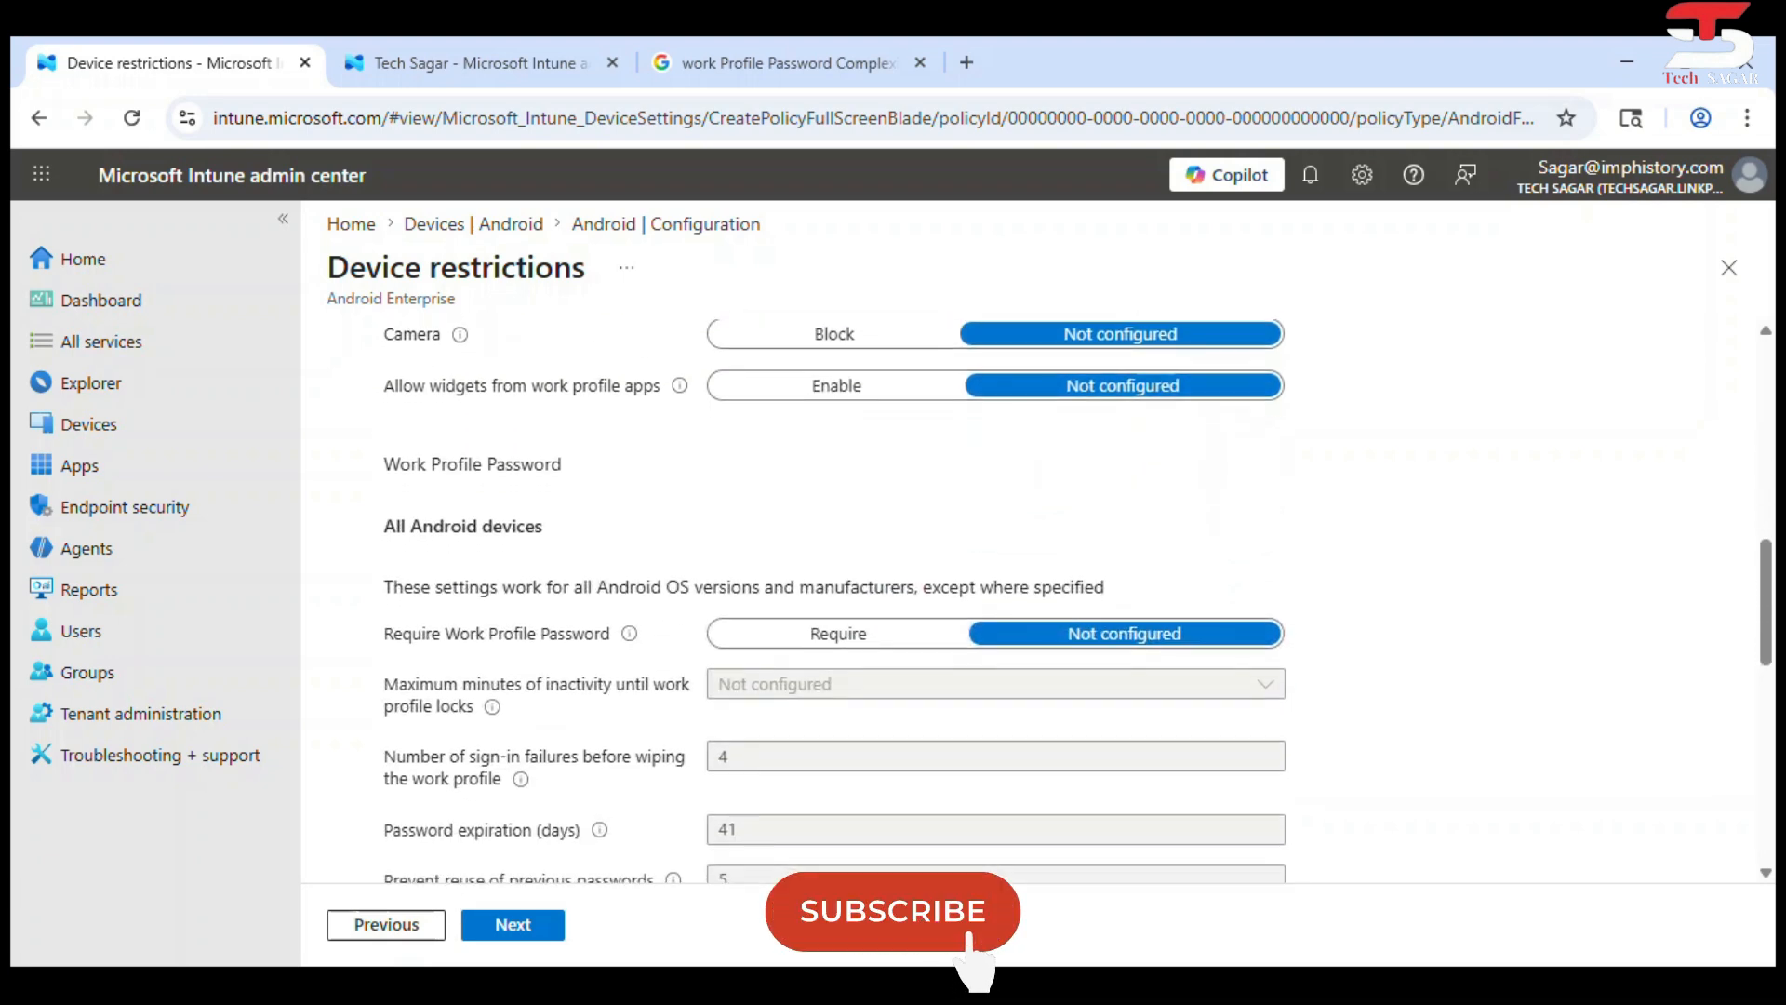
{"action": "mouse_move", "coordinate": [400, 460]}
{"action": "left_mouse_down"}
{"action": "mouse_move", "coordinate": [565, 460]}
{"action": "mouse_move", "coordinate": [530, 482]}
{"action": "mouse_move", "coordinate": [396, 486]}
{"action": "left_mouse_up"}
{"action": "scroll", "coordinate": [565, 459], "scroll_direction": "down", "scroll_amount": 1}
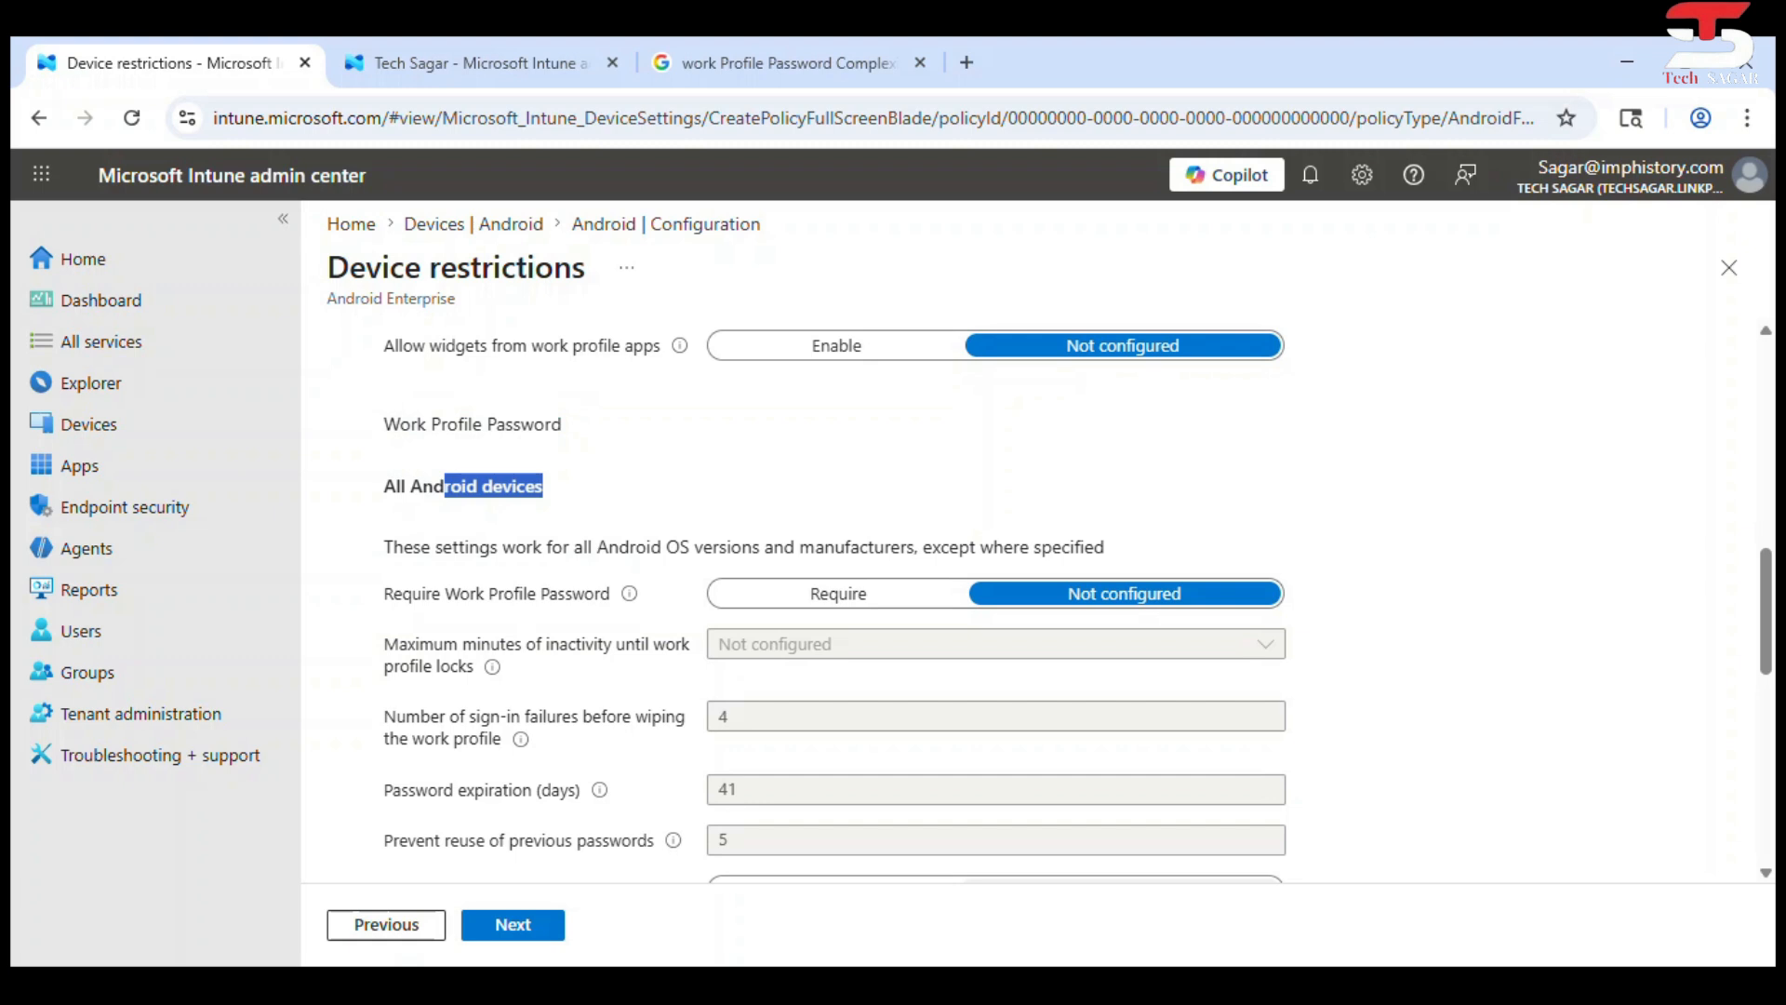
{"action": "scroll", "coordinate": [1023, 605], "scroll_direction": "down", "scroll_amount": 1}
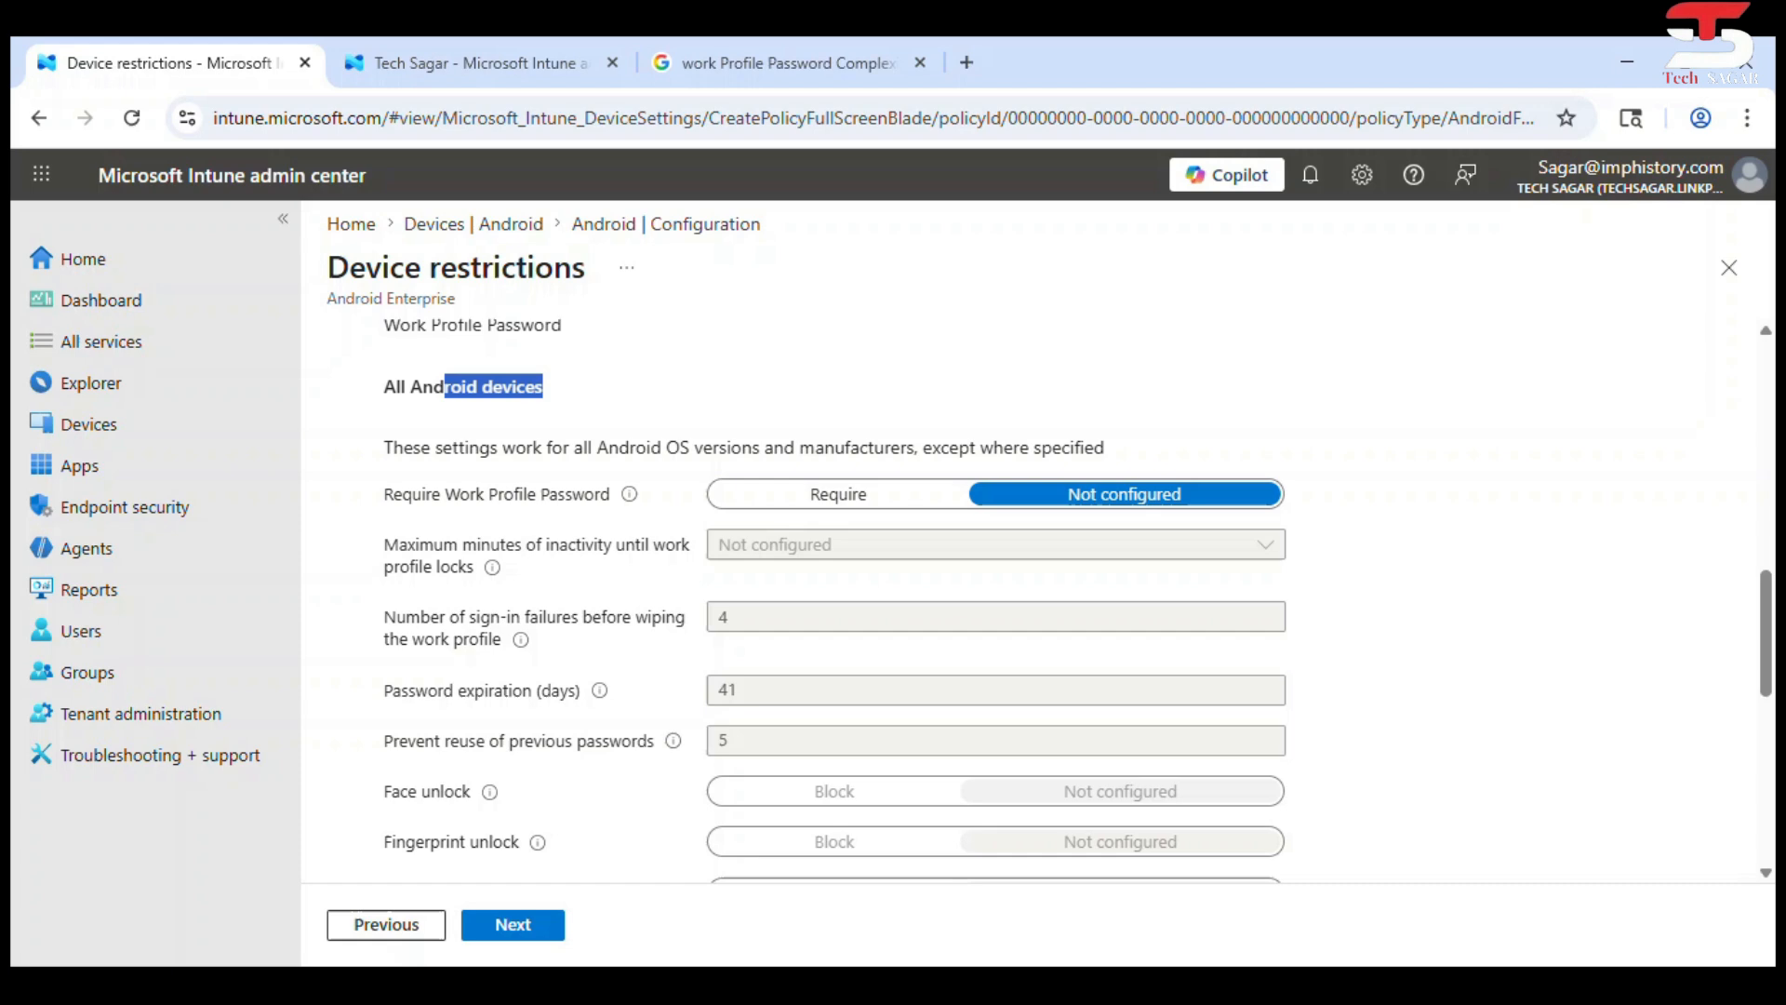
{"action": "left_click_drag", "start_coordinate": [1107, 448], "coordinate": [588, 449]}
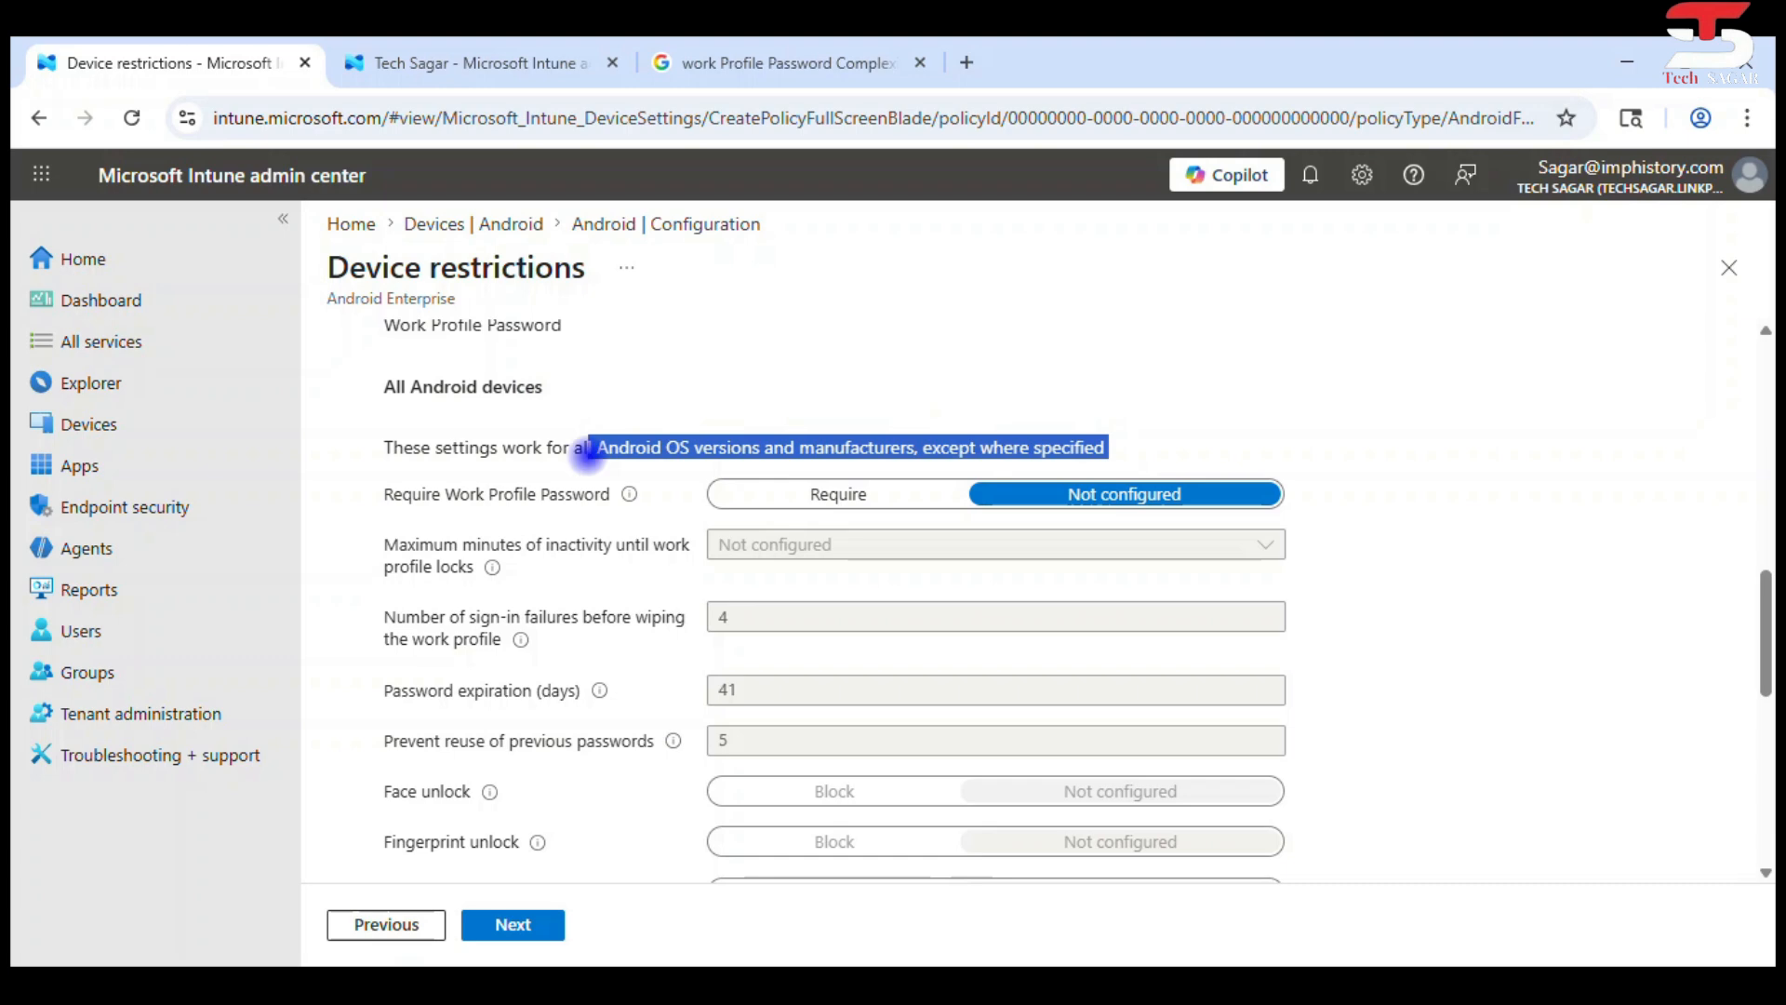
{"action": "left_click", "coordinate": [588, 456]}
{"action": "scroll", "coordinate": [1070, 600], "scroll_direction": "down", "scroll_amount": 3}
{"action": "scroll", "coordinate": [1070, 601], "scroll_direction": "up", "scroll_amount": 2}
{"action": "scroll", "coordinate": [1070, 600], "scroll_direction": "down", "scroll_amount": 4}
{"action": "scroll", "coordinate": [1070, 600], "scroll_direction": "down", "scroll_amount": 3}
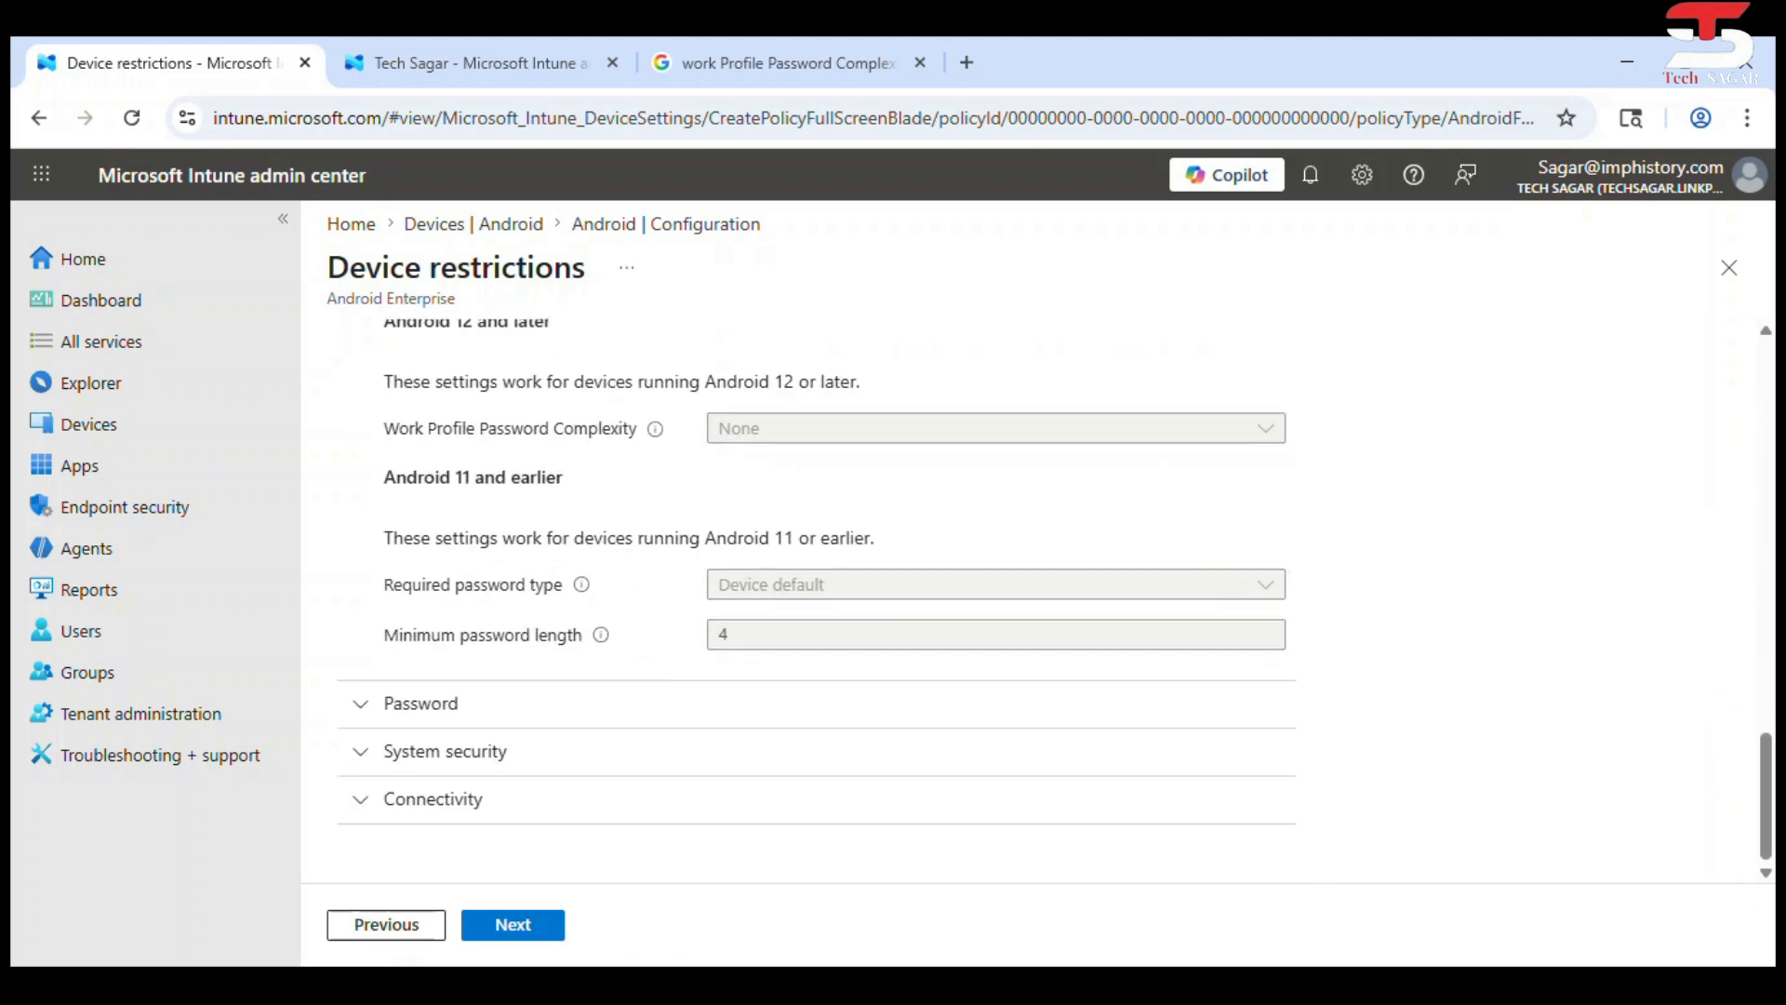
{"action": "scroll", "coordinate": [1070, 600], "scroll_direction": "up", "scroll_amount": 2}
{"action": "scroll", "coordinate": [1070, 600], "scroll_direction": "down", "scroll_amount": 2}
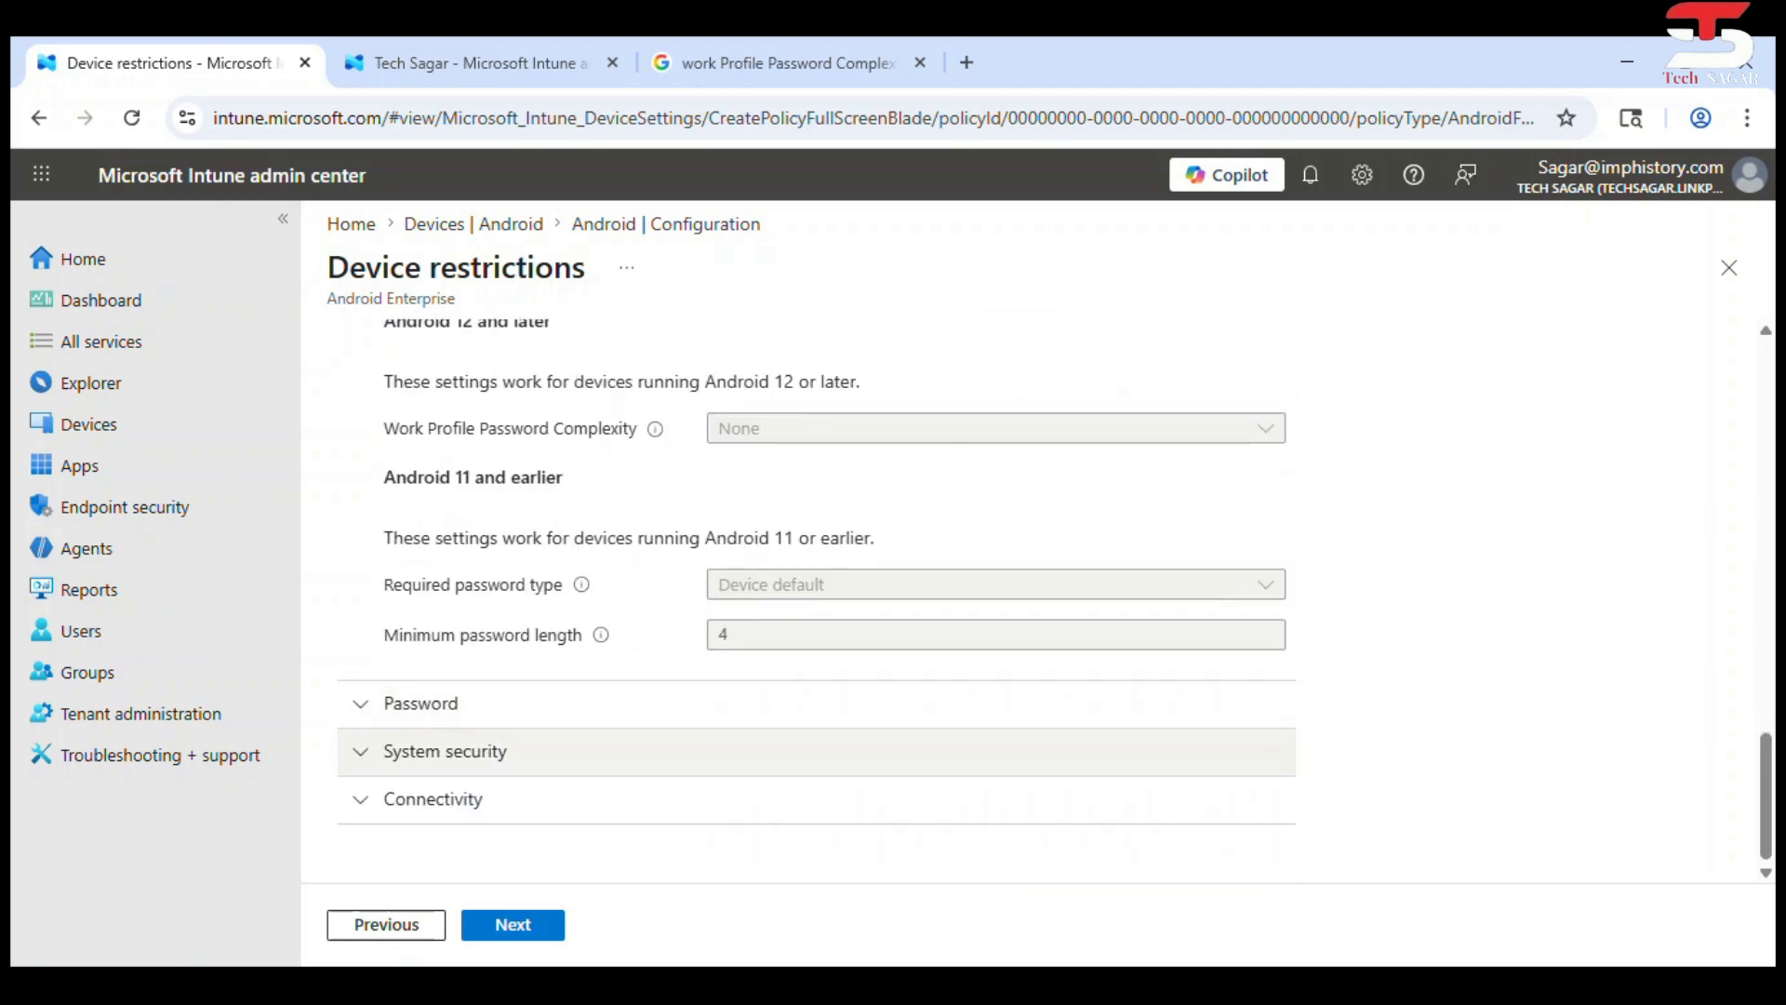
Expand the personal profile password settings and set the maximum inactivity until the screen locks to 5 minutes
{"action": "left_click", "coordinate": [365, 702]}
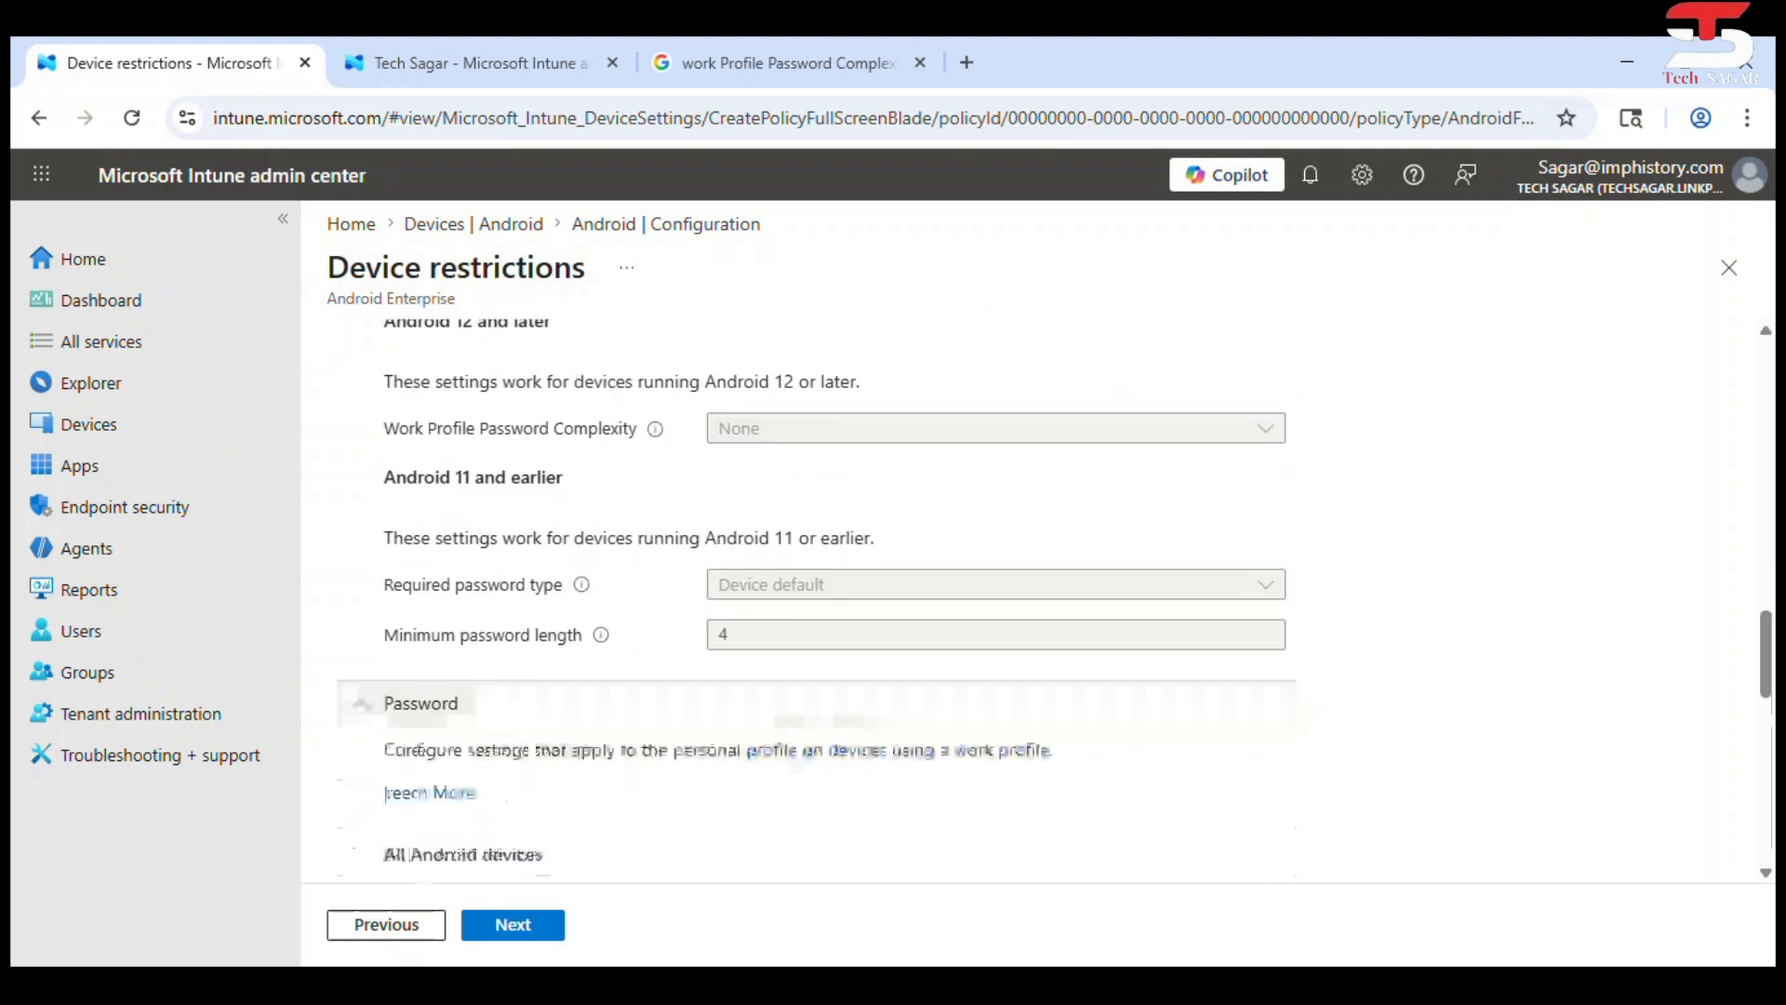
{"action": "scroll", "coordinate": [1070, 600], "scroll_direction": "down", "scroll_amount": 3}
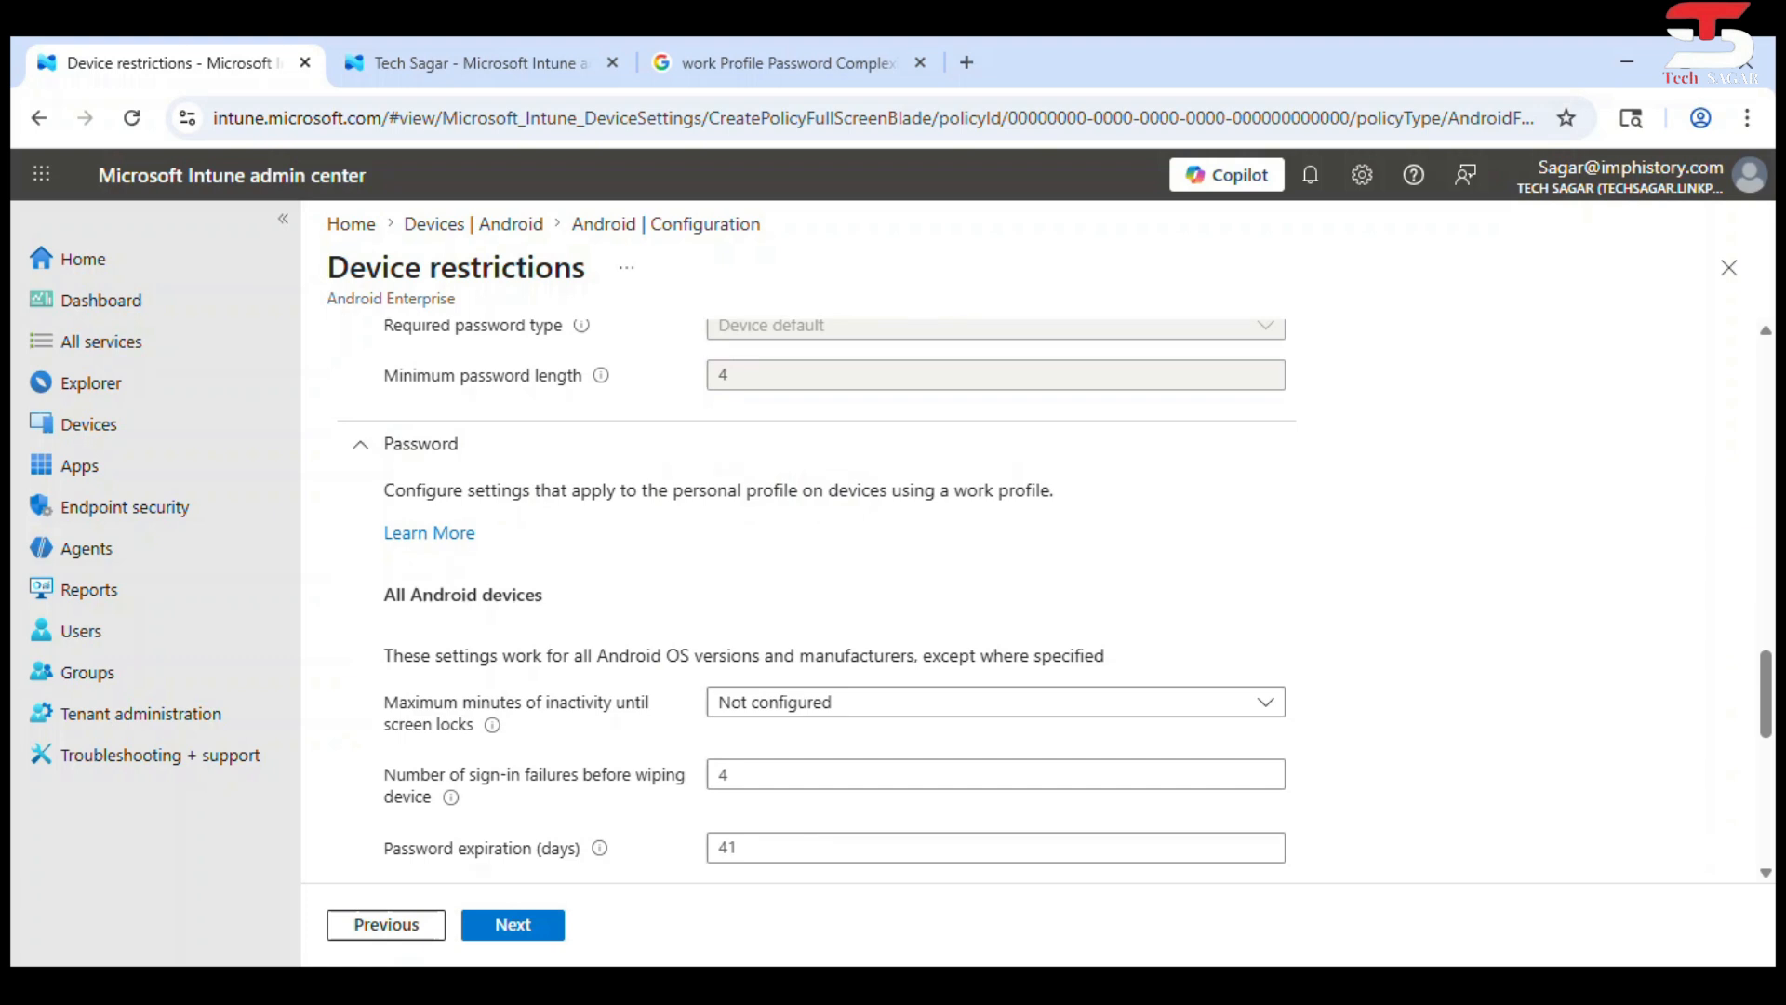
{"action": "left_click_drag", "start_coordinate": [1058, 490], "coordinate": [394, 491]}
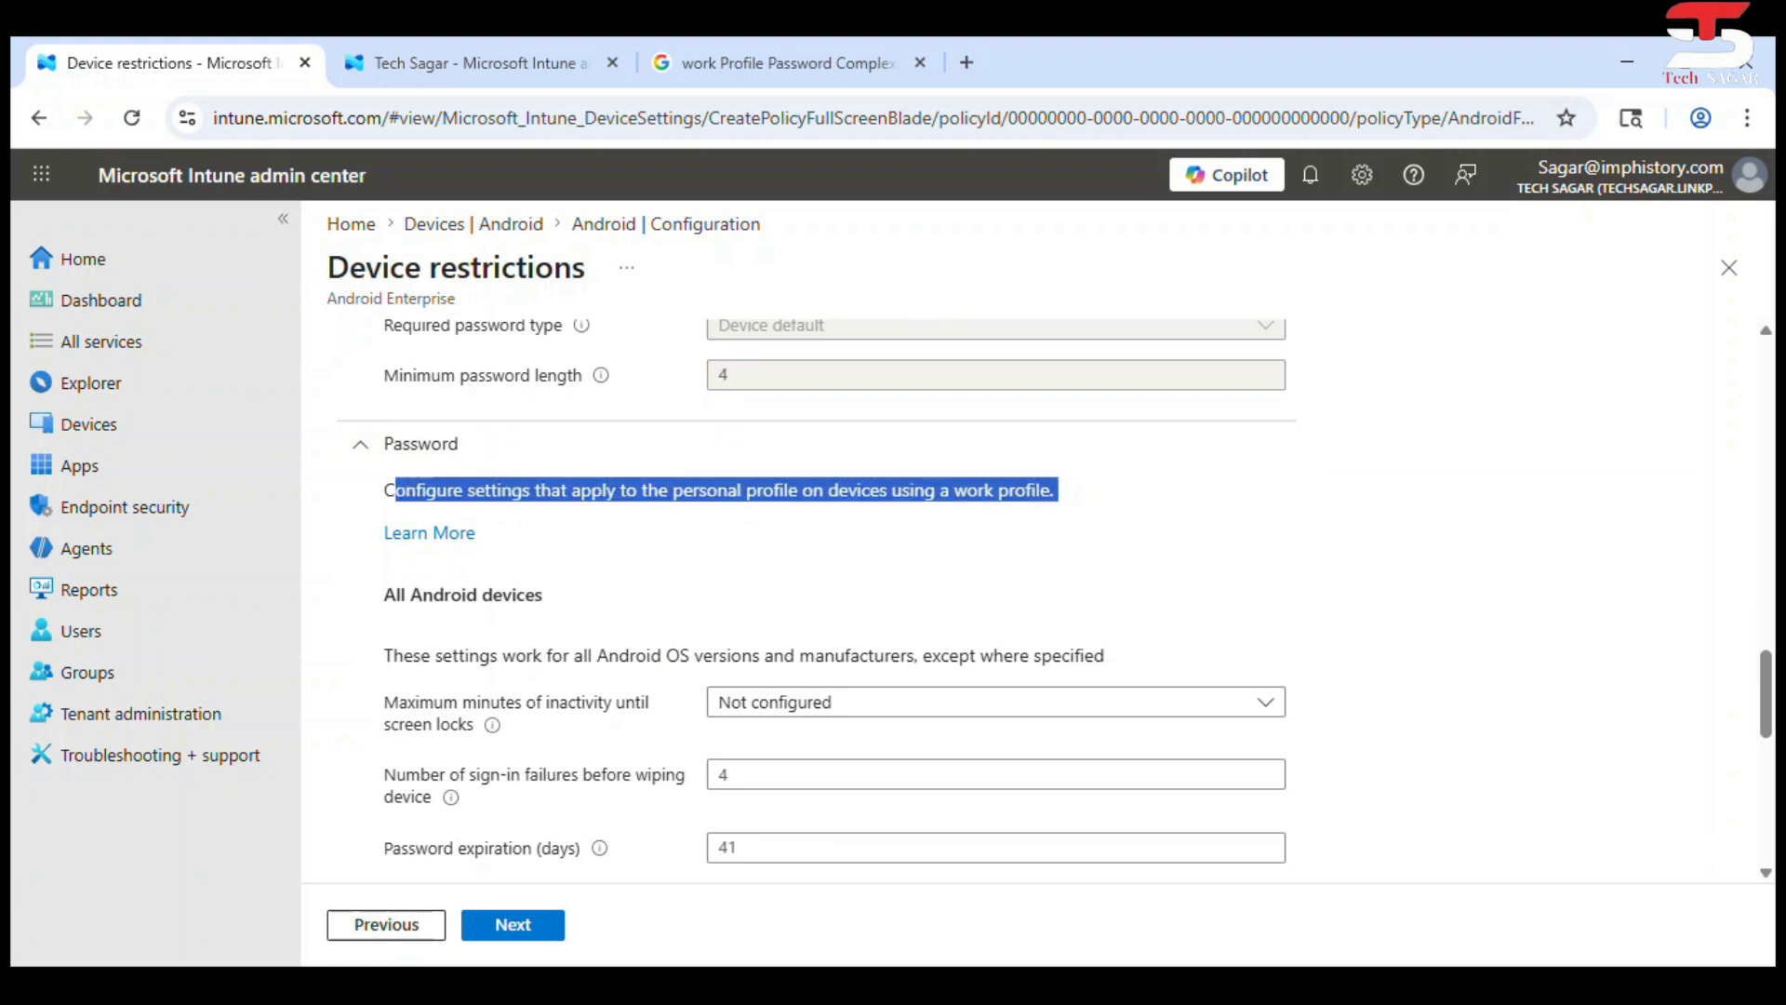
{"action": "scroll", "coordinate": [1055, 601], "scroll_direction": "down", "scroll_amount": 2}
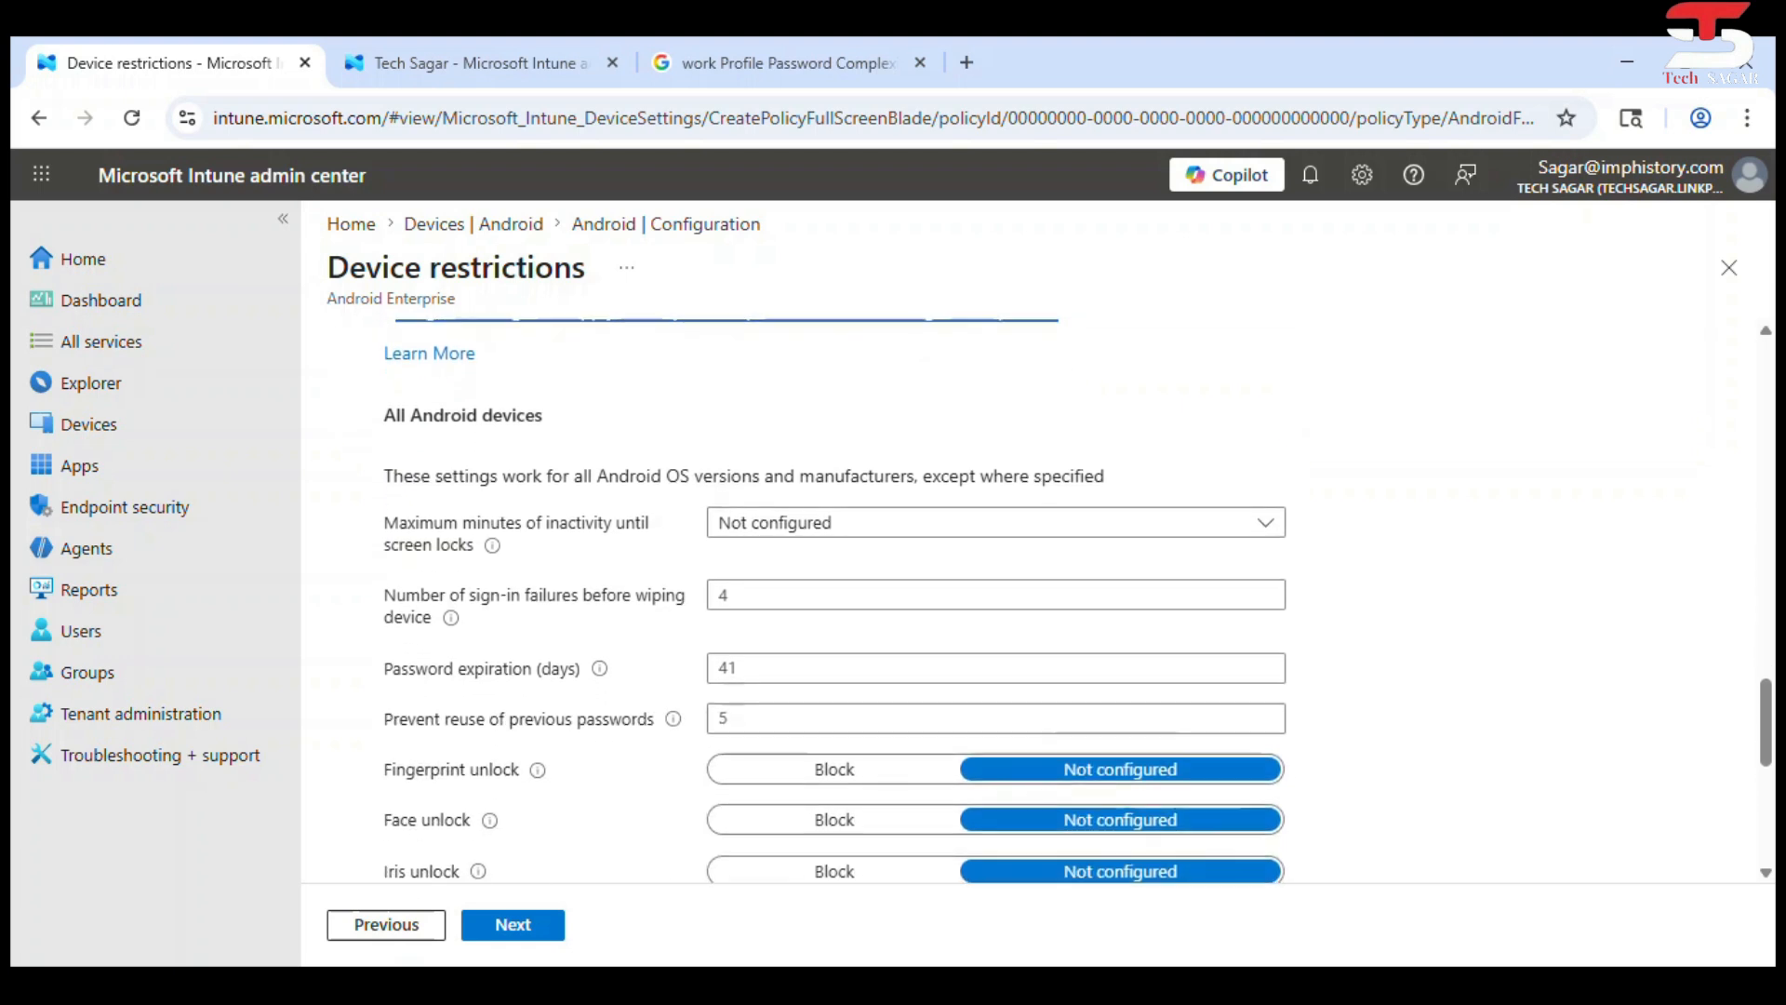
{"action": "left_click_drag", "start_coordinate": [395, 415], "coordinate": [544, 415]}
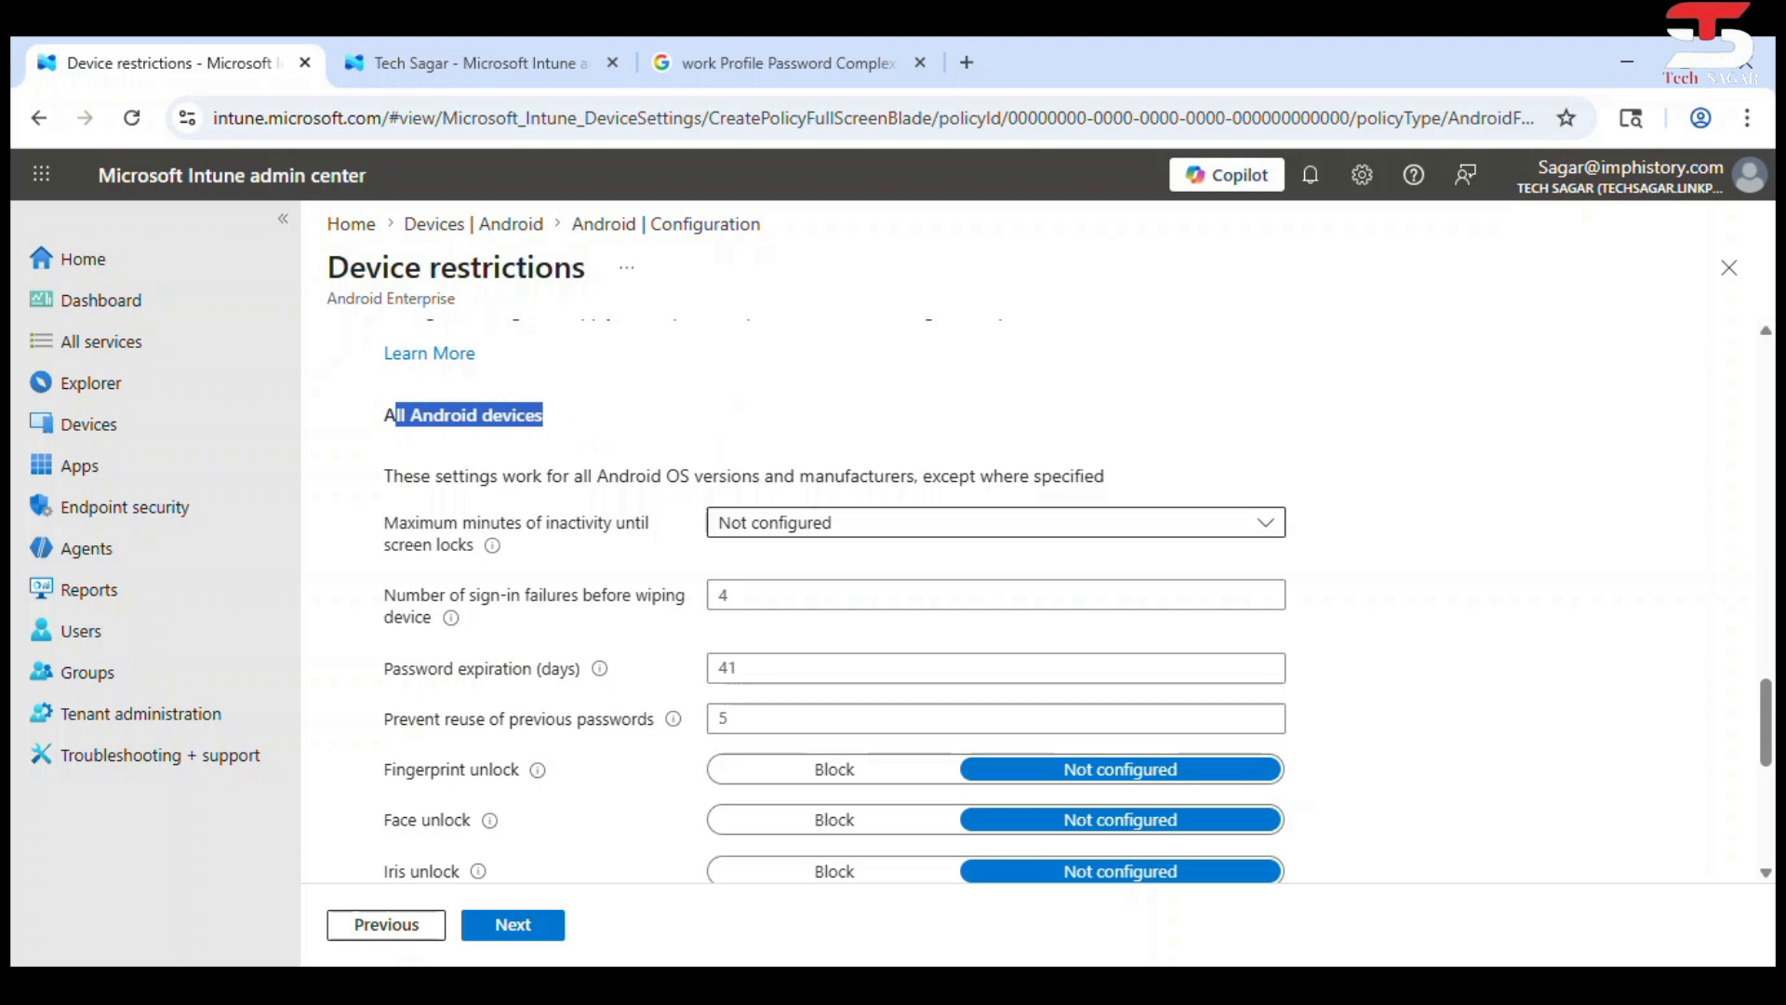
{"action": "left_click", "coordinate": [850, 518]}
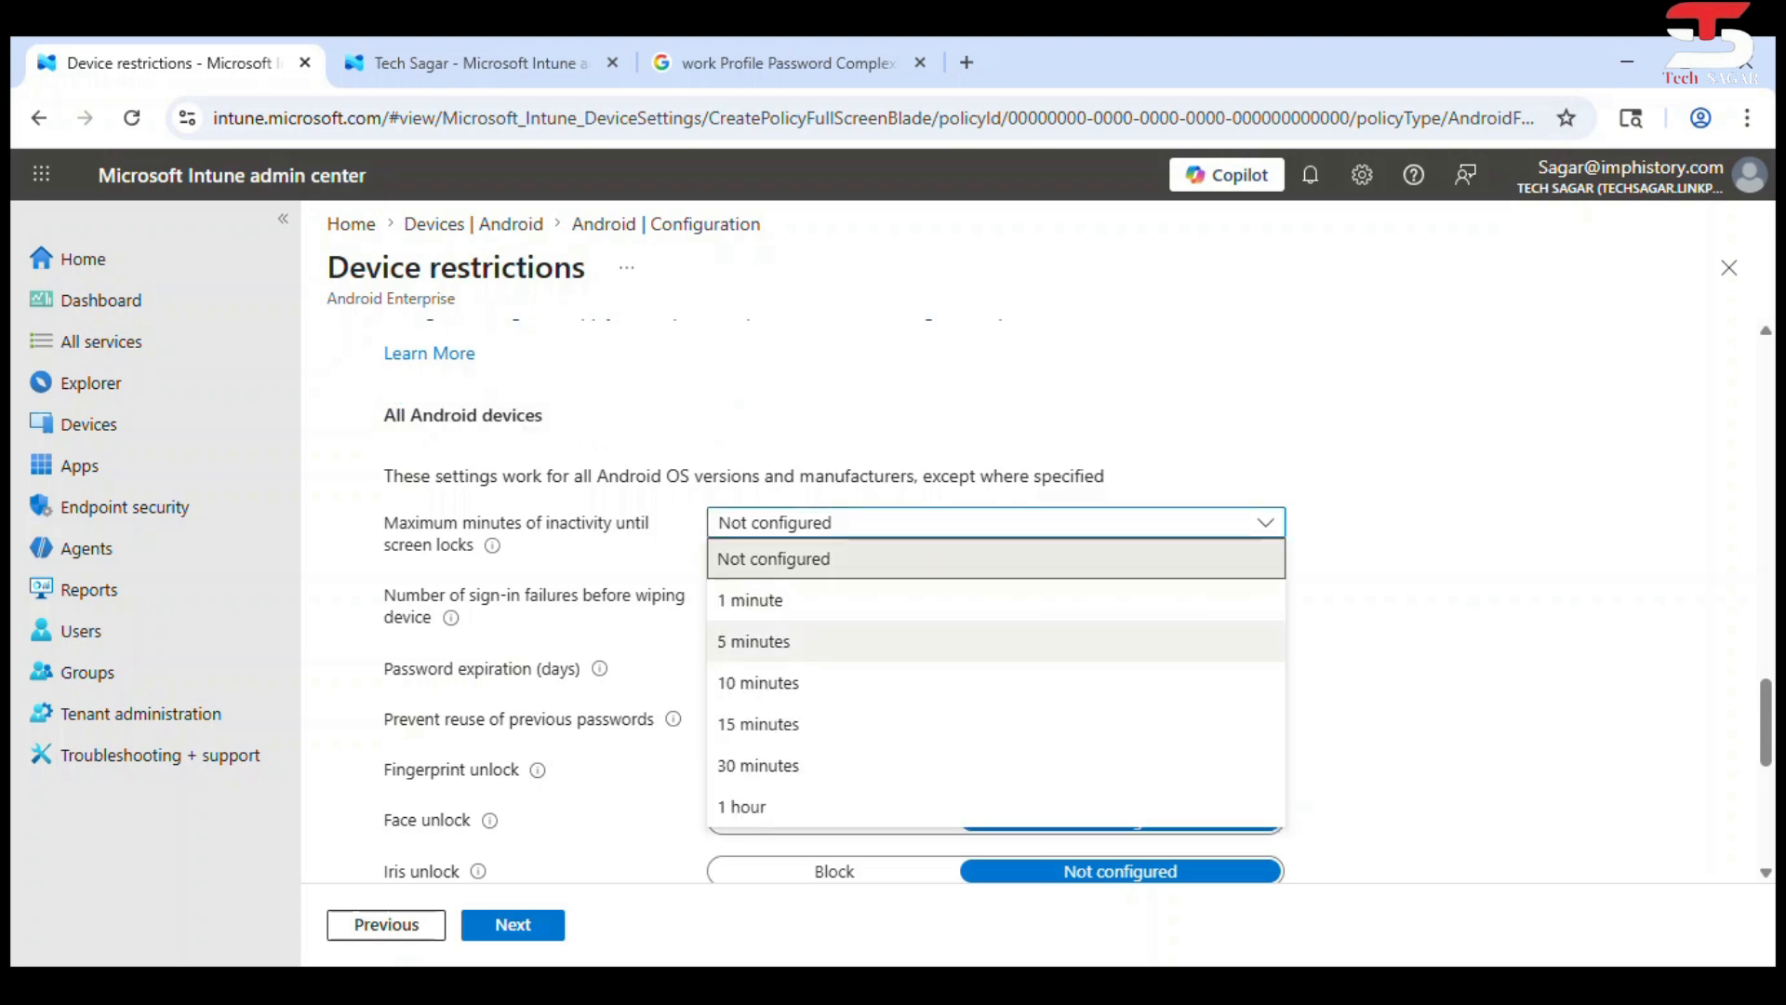
{"action": "left_click", "coordinate": [781, 638]}
{"action": "left_click", "coordinate": [1530, 478]}
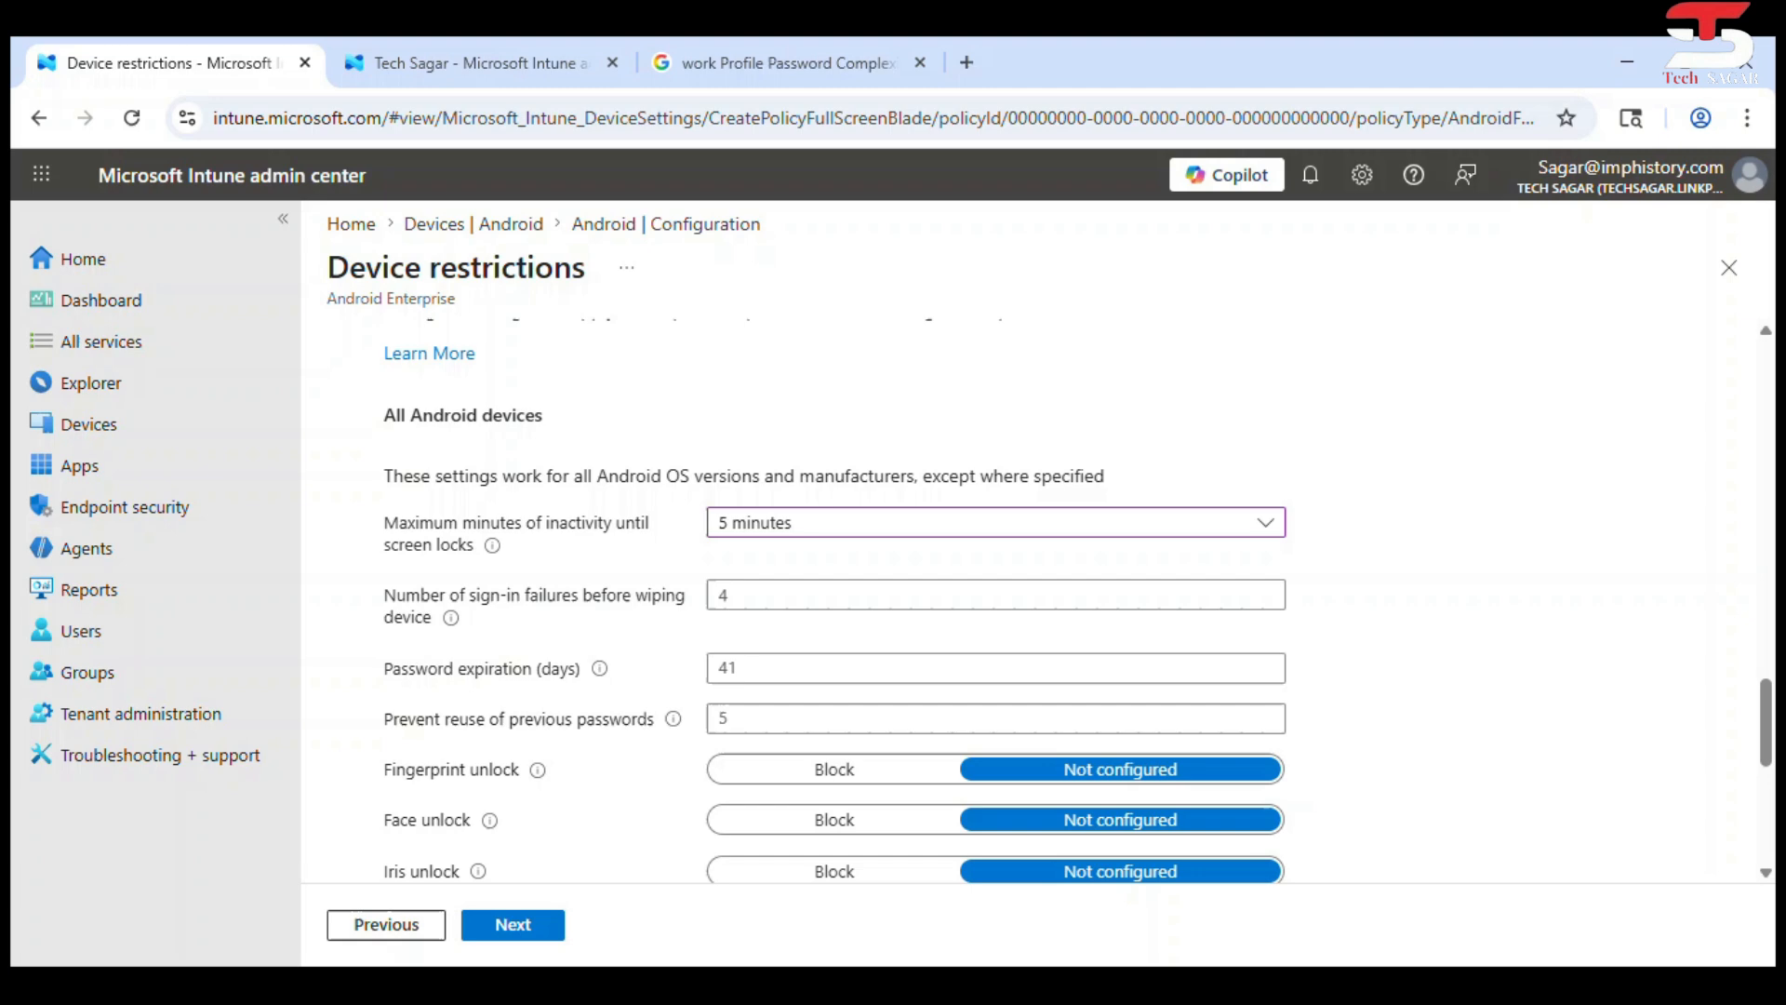
Set the number of sign-in failures before wiping the device to 11
{"action": "scroll", "coordinate": [1038, 595], "scroll_direction": "down", "scroll_amount": 1}
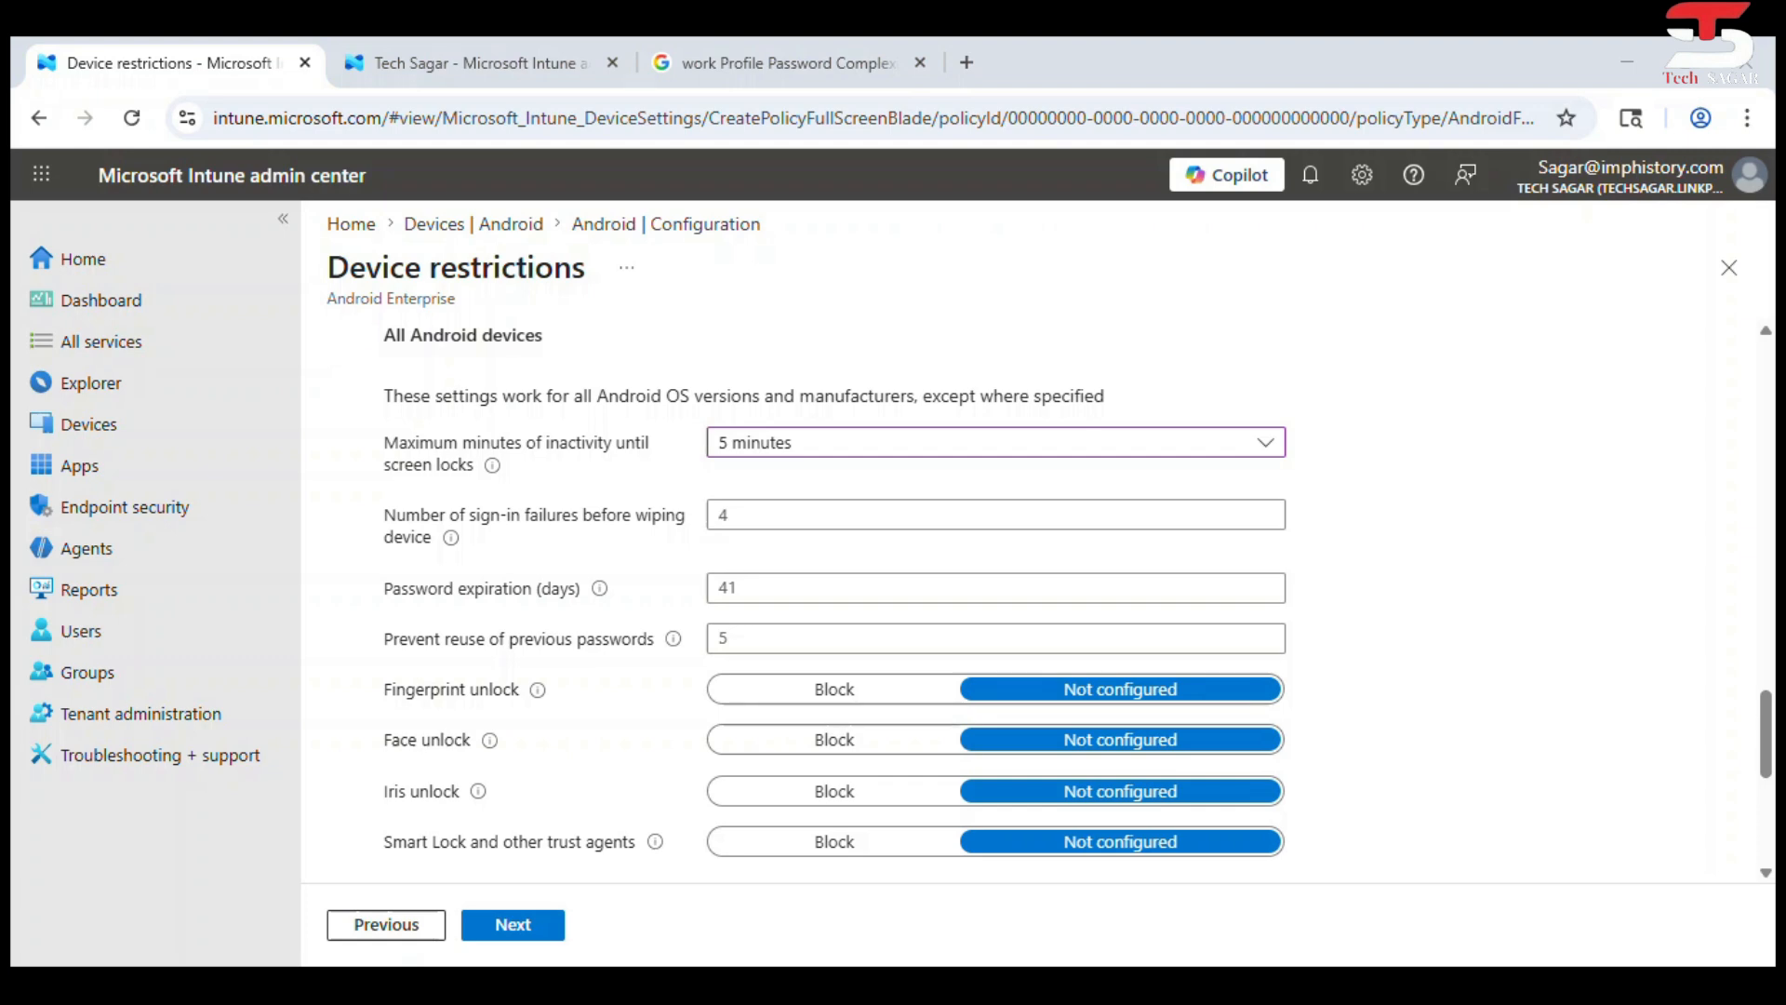
{"action": "left_click", "coordinate": [394, 557]}
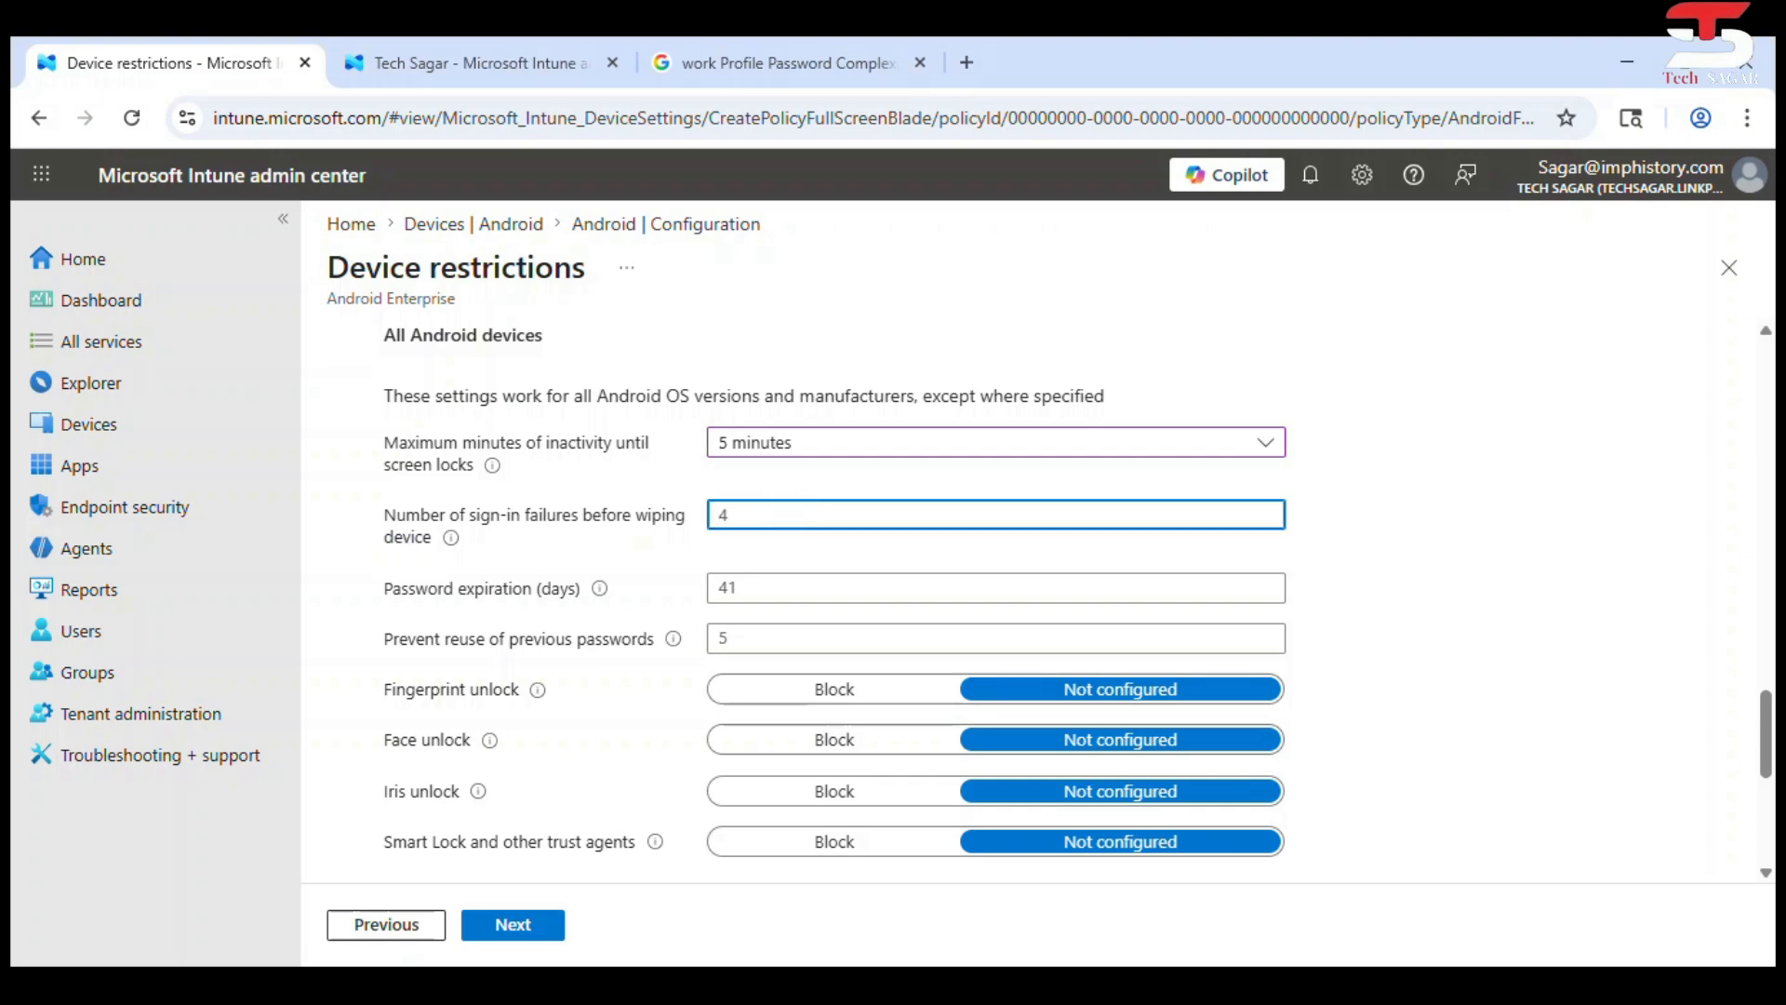
{"action": "type", "text": "111"}
{"action": "key", "text": "BackSpace"}
{"action": "left_click", "coordinate": [1391, 564]}
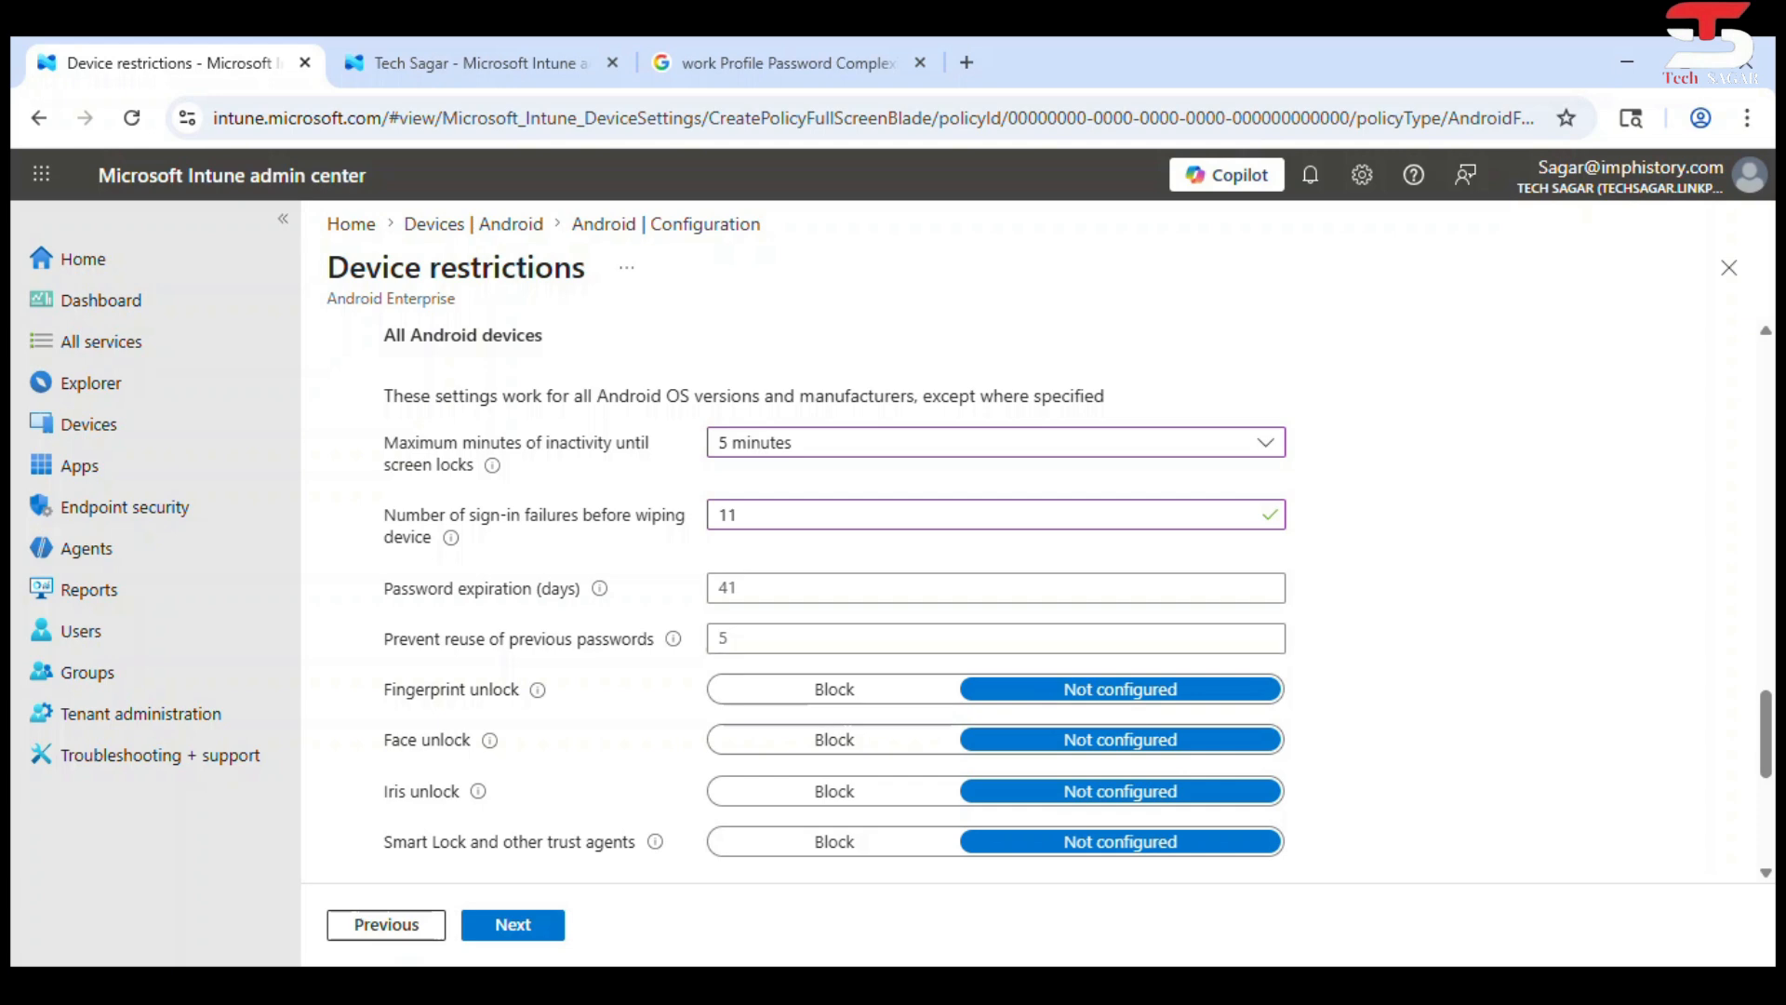
Set the password expiration to 365 days and prevent reuse of the previous 3 passwords
{"action": "left_click", "coordinate": [788, 590]}
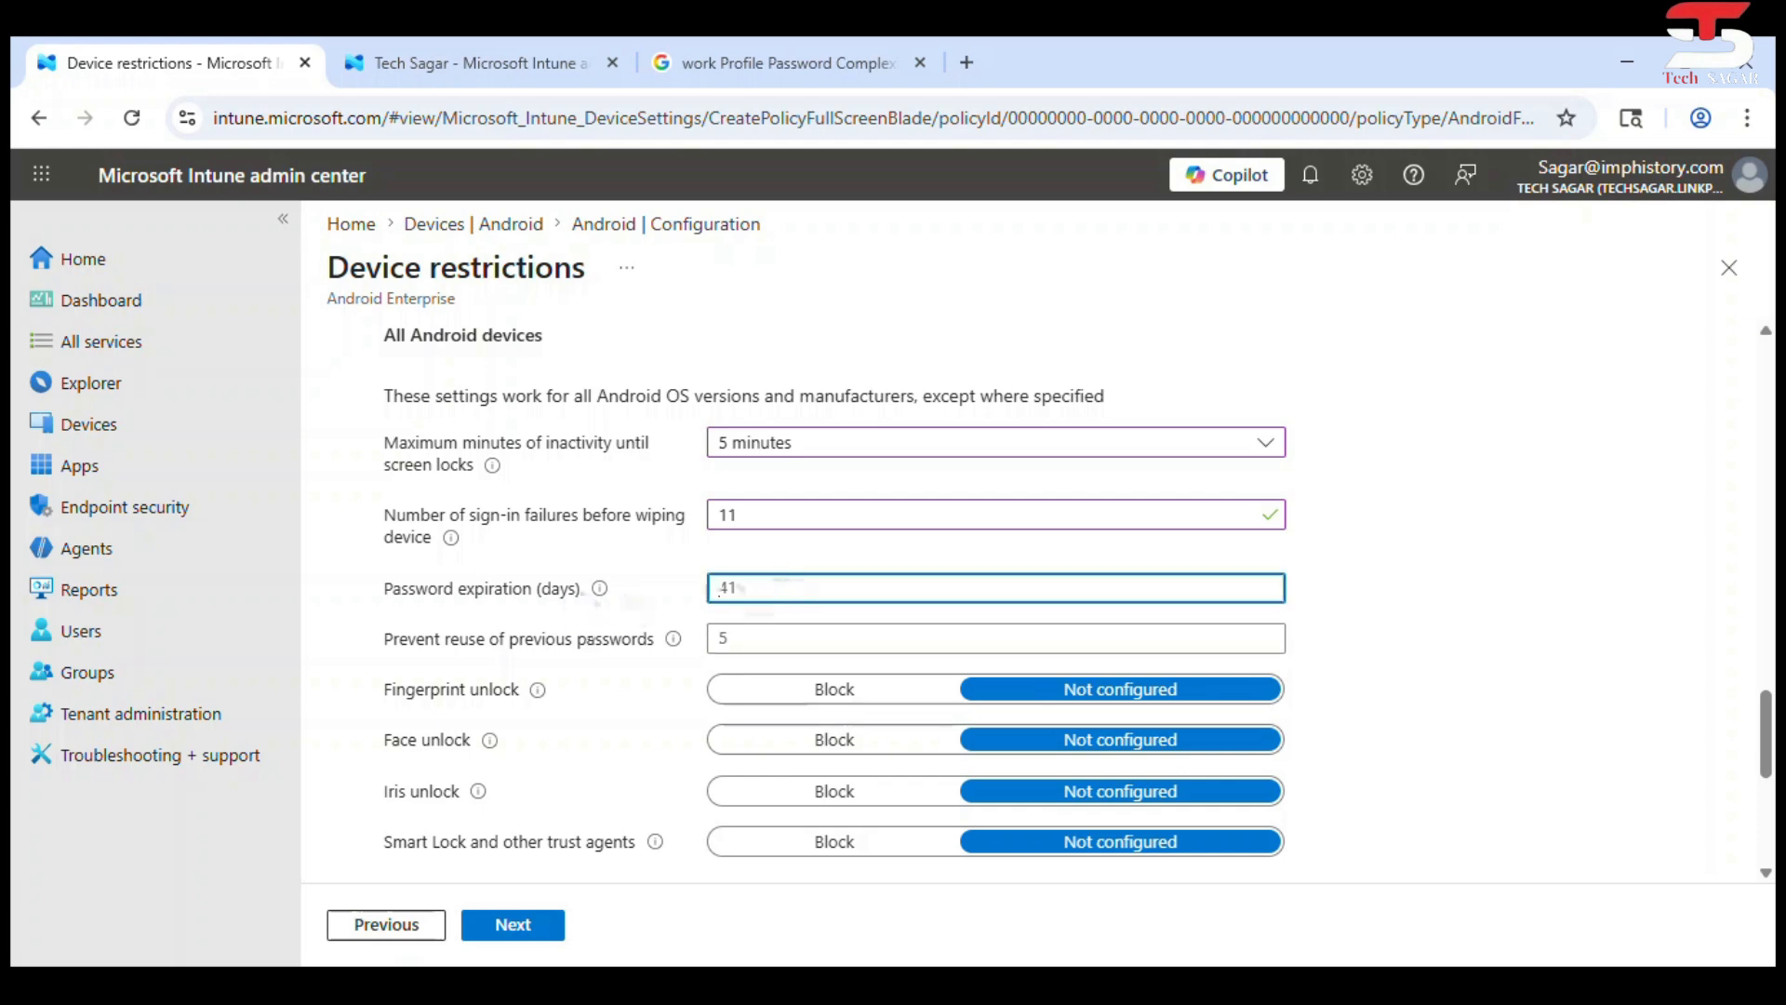
{"action": "type", "text": "365"}
{"action": "left_click", "coordinate": [790, 640]}
{"action": "type", "text": "5"}
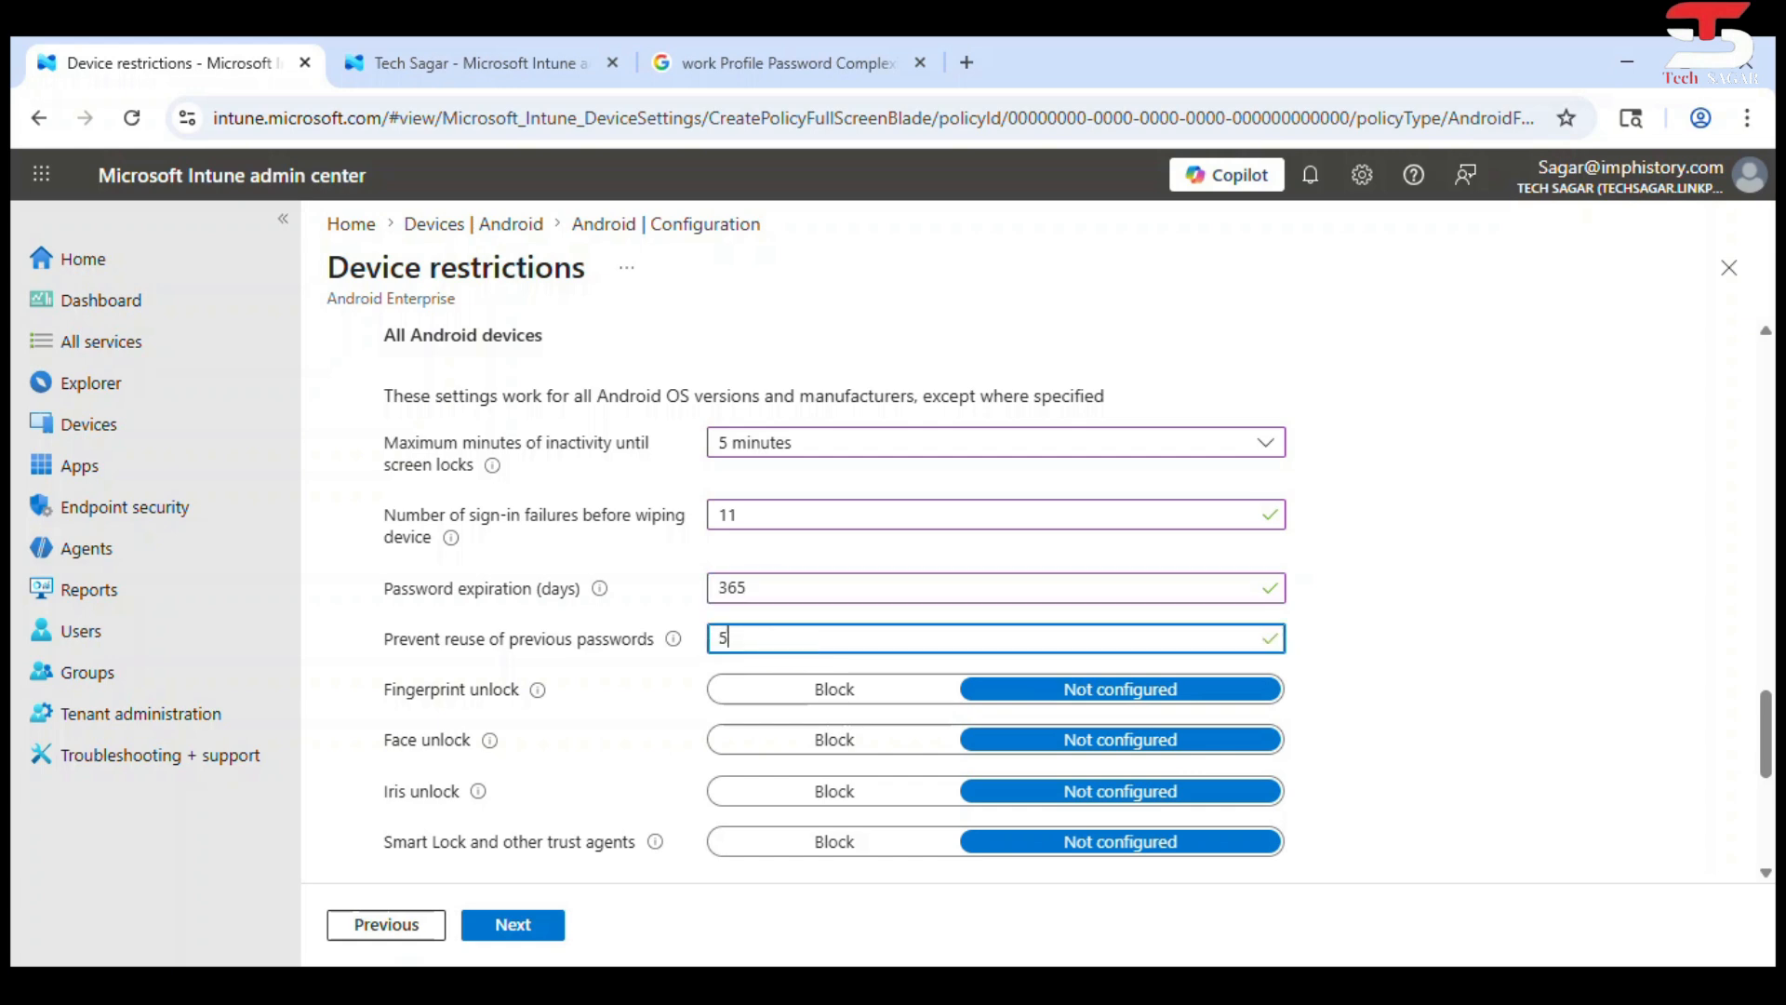
{"action": "left_click", "coordinate": [1444, 661]}
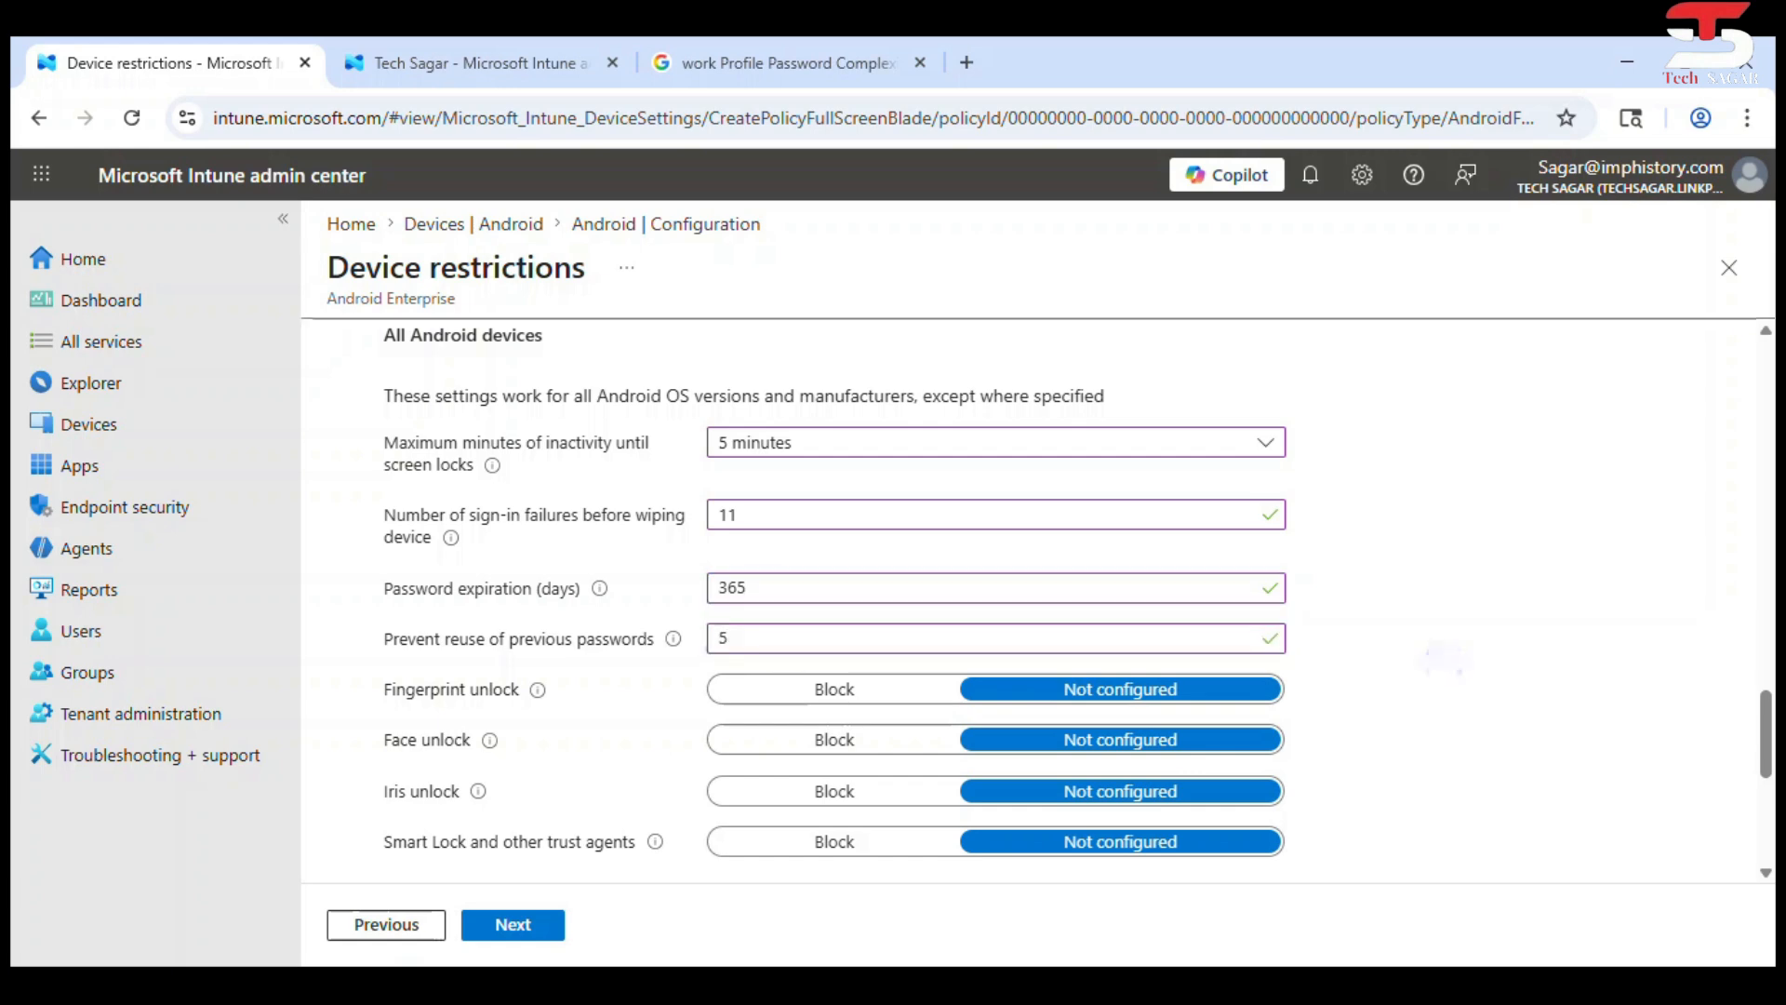
{"action": "left_click", "coordinate": [933, 639]}
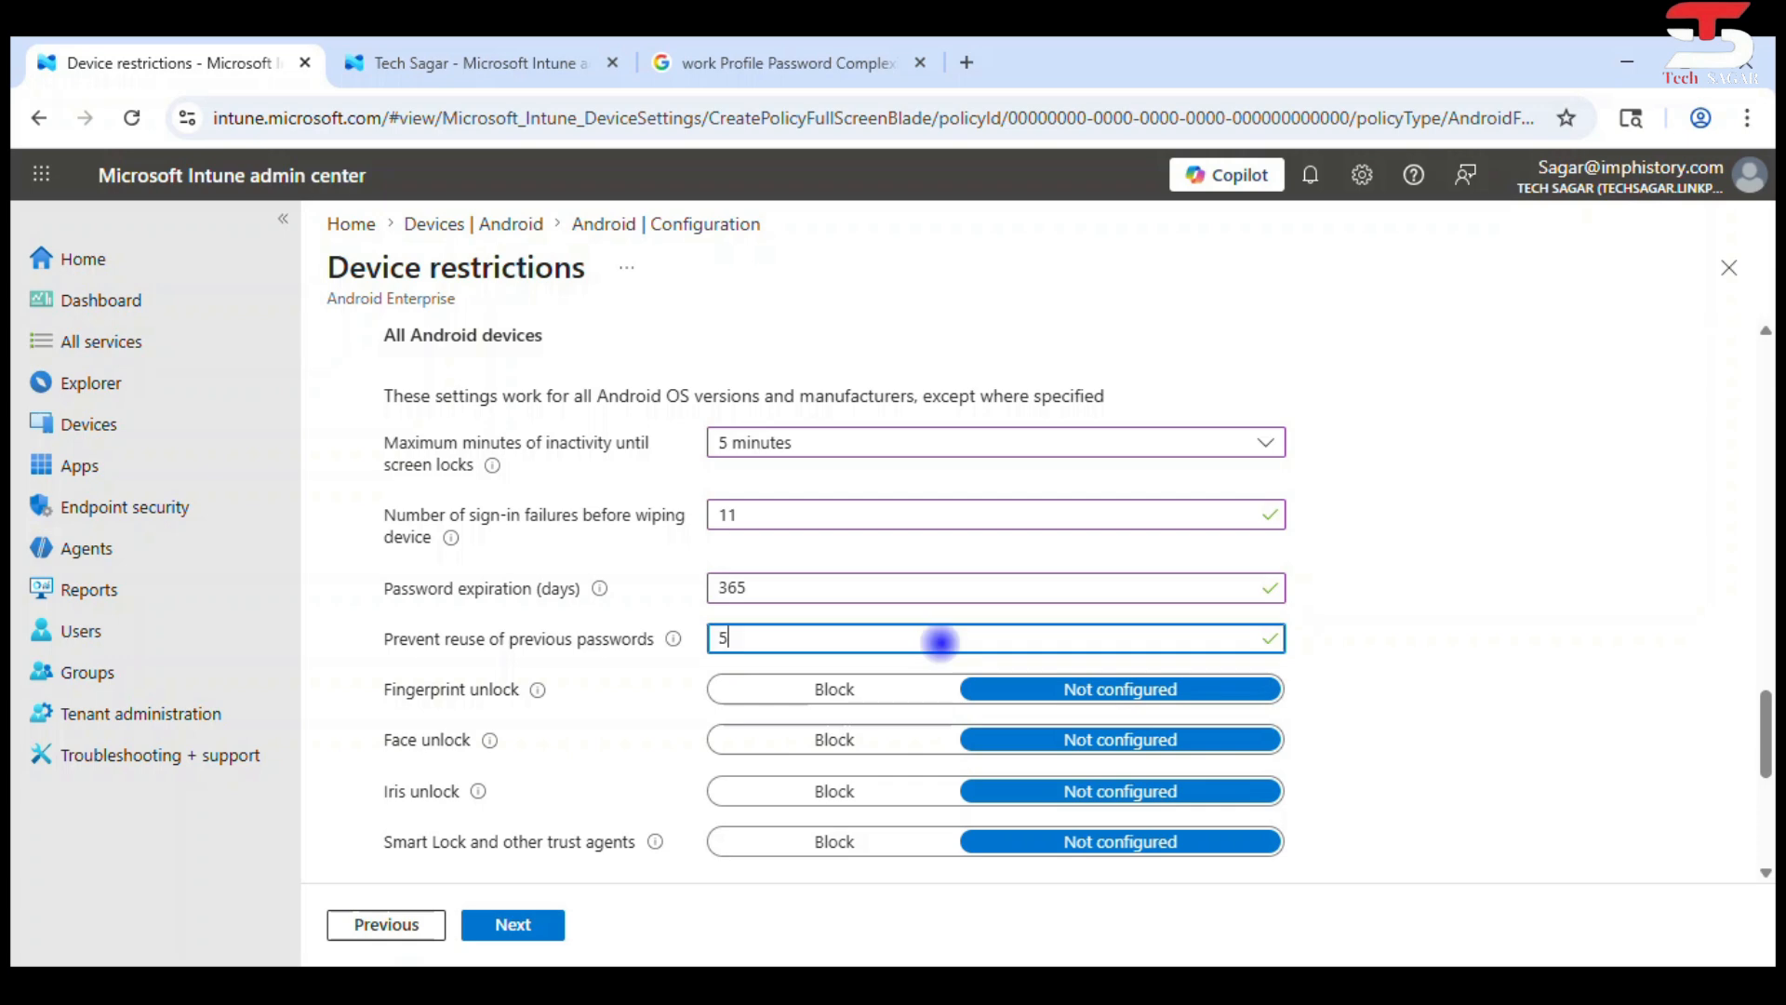
{"action": "key", "text": "BackSpace"}
{"action": "type", "text": "3"}
{"action": "left_click", "coordinate": [1467, 601]}
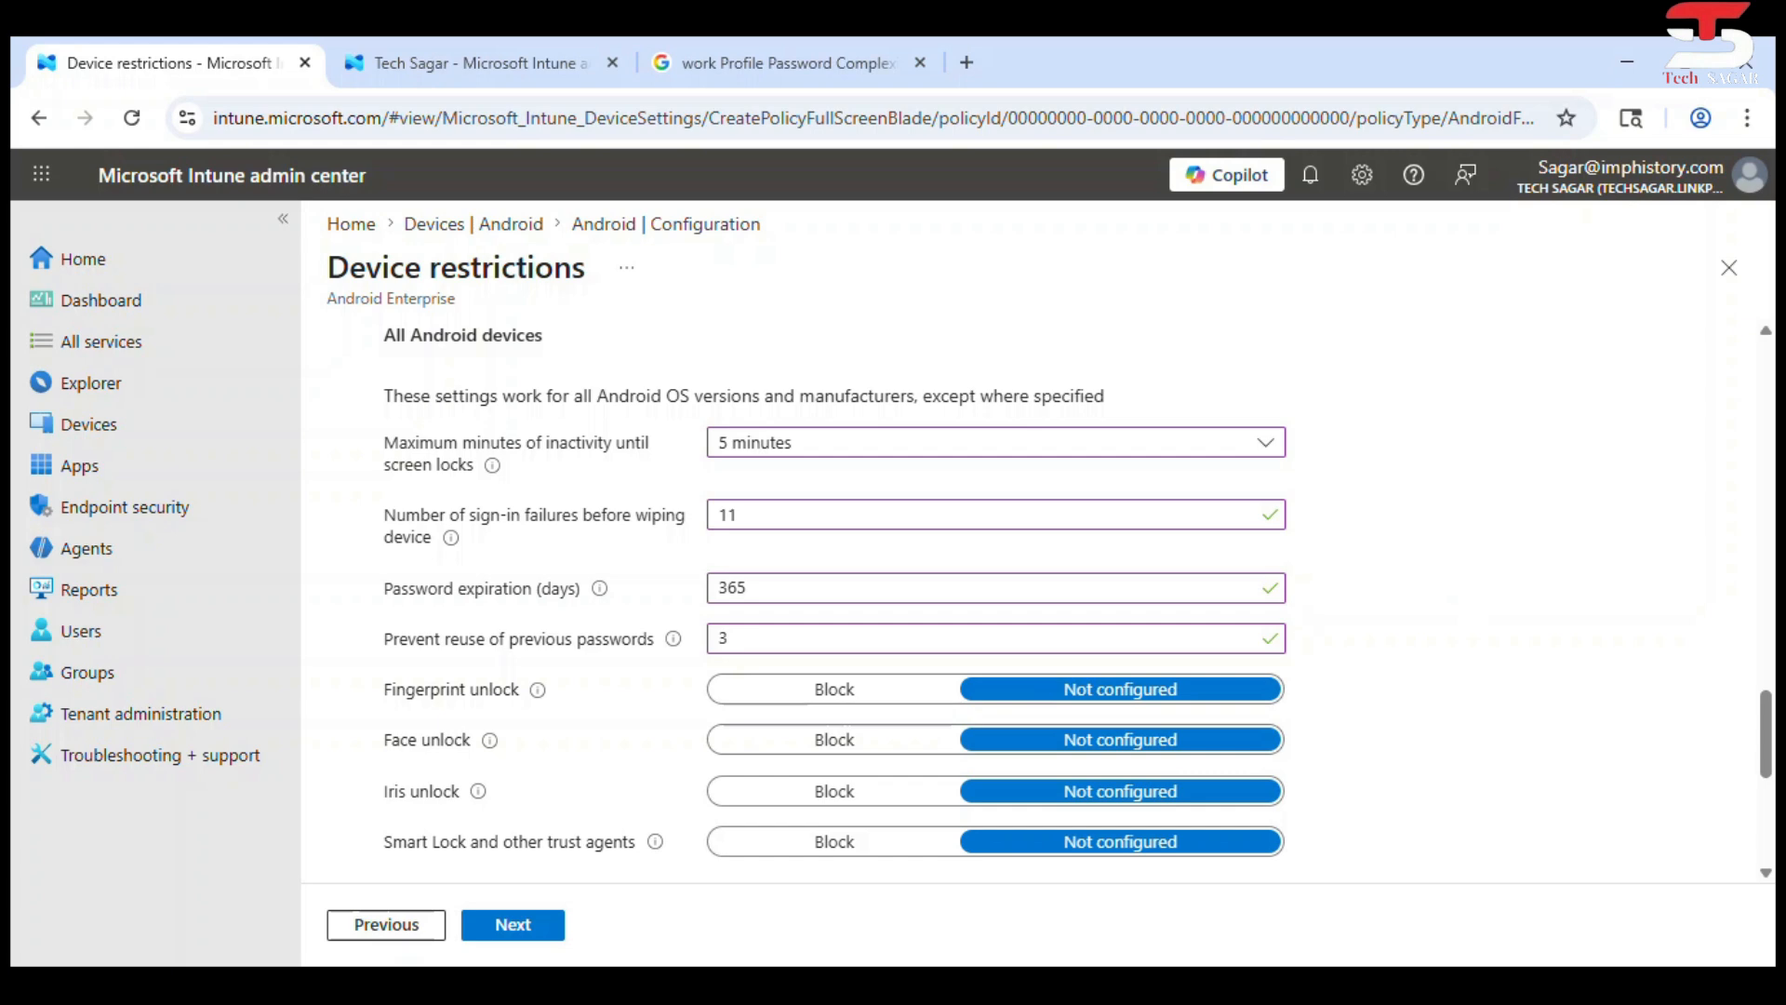
Review the unlock options, the Android 12 password complexity choices, and the Android 11 password type and minimum length settings
{"action": "scroll", "coordinate": [1033, 595], "scroll_direction": "down", "scroll_amount": 3}
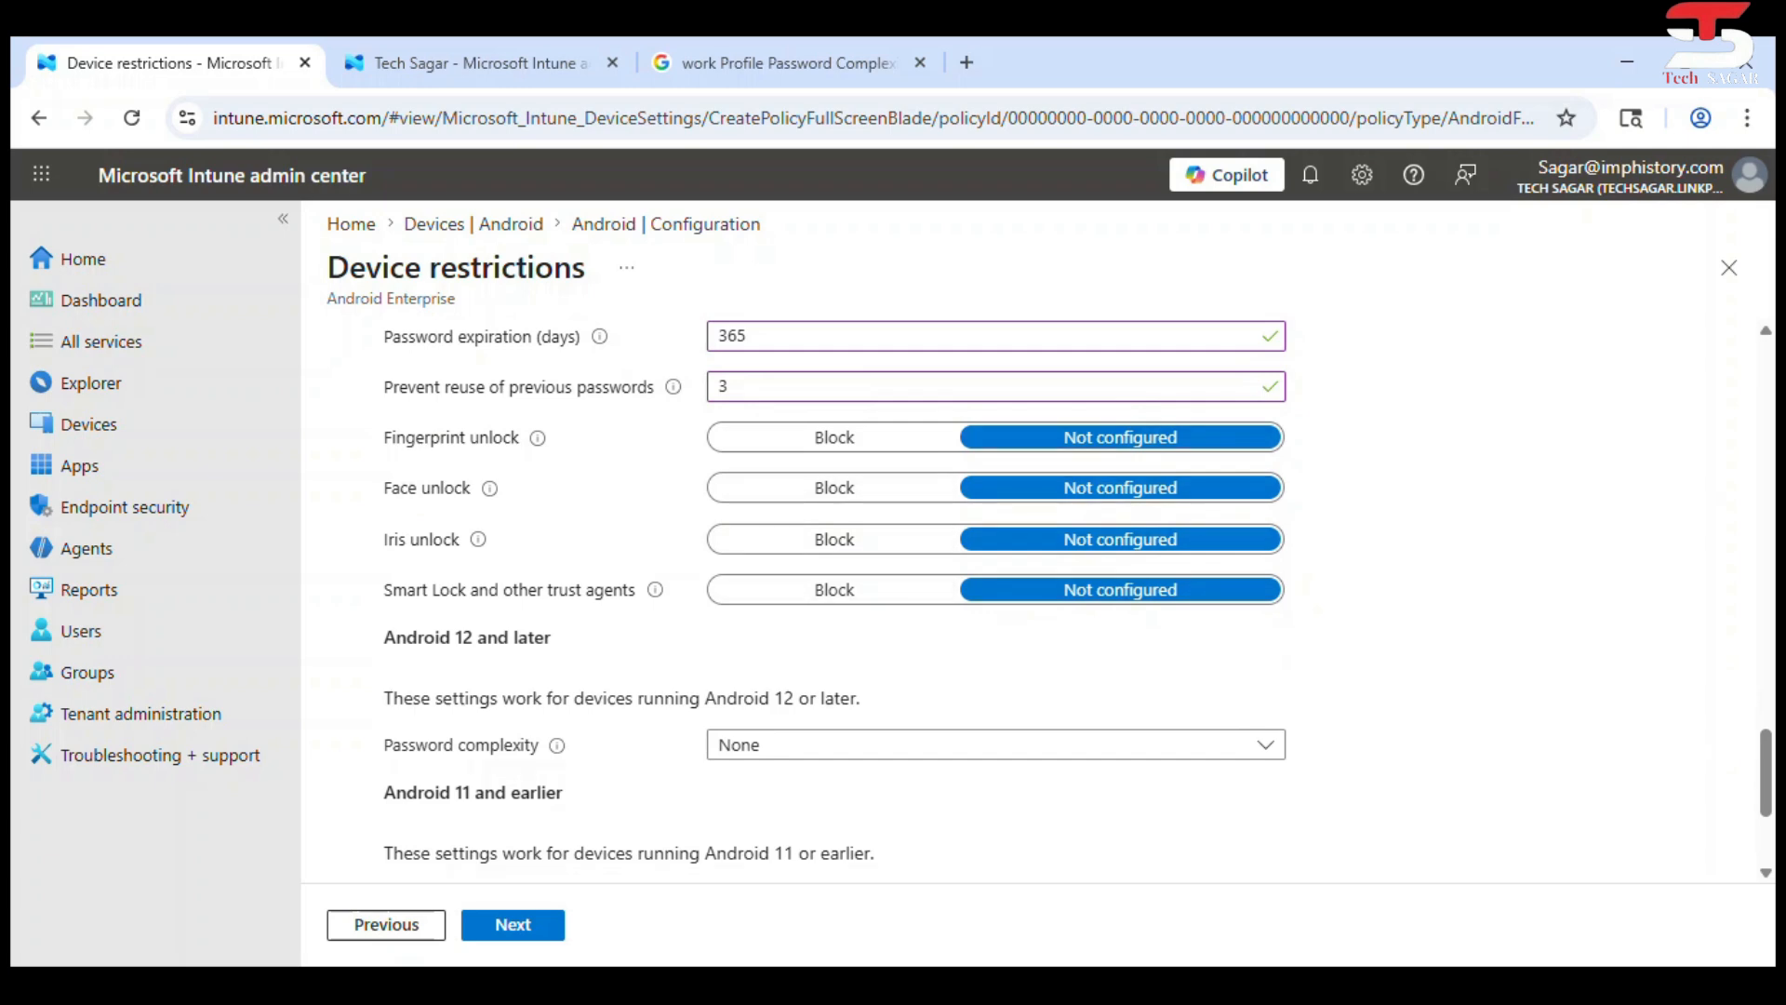
{"action": "scroll", "coordinate": [1033, 595], "scroll_direction": "down", "scroll_amount": 1}
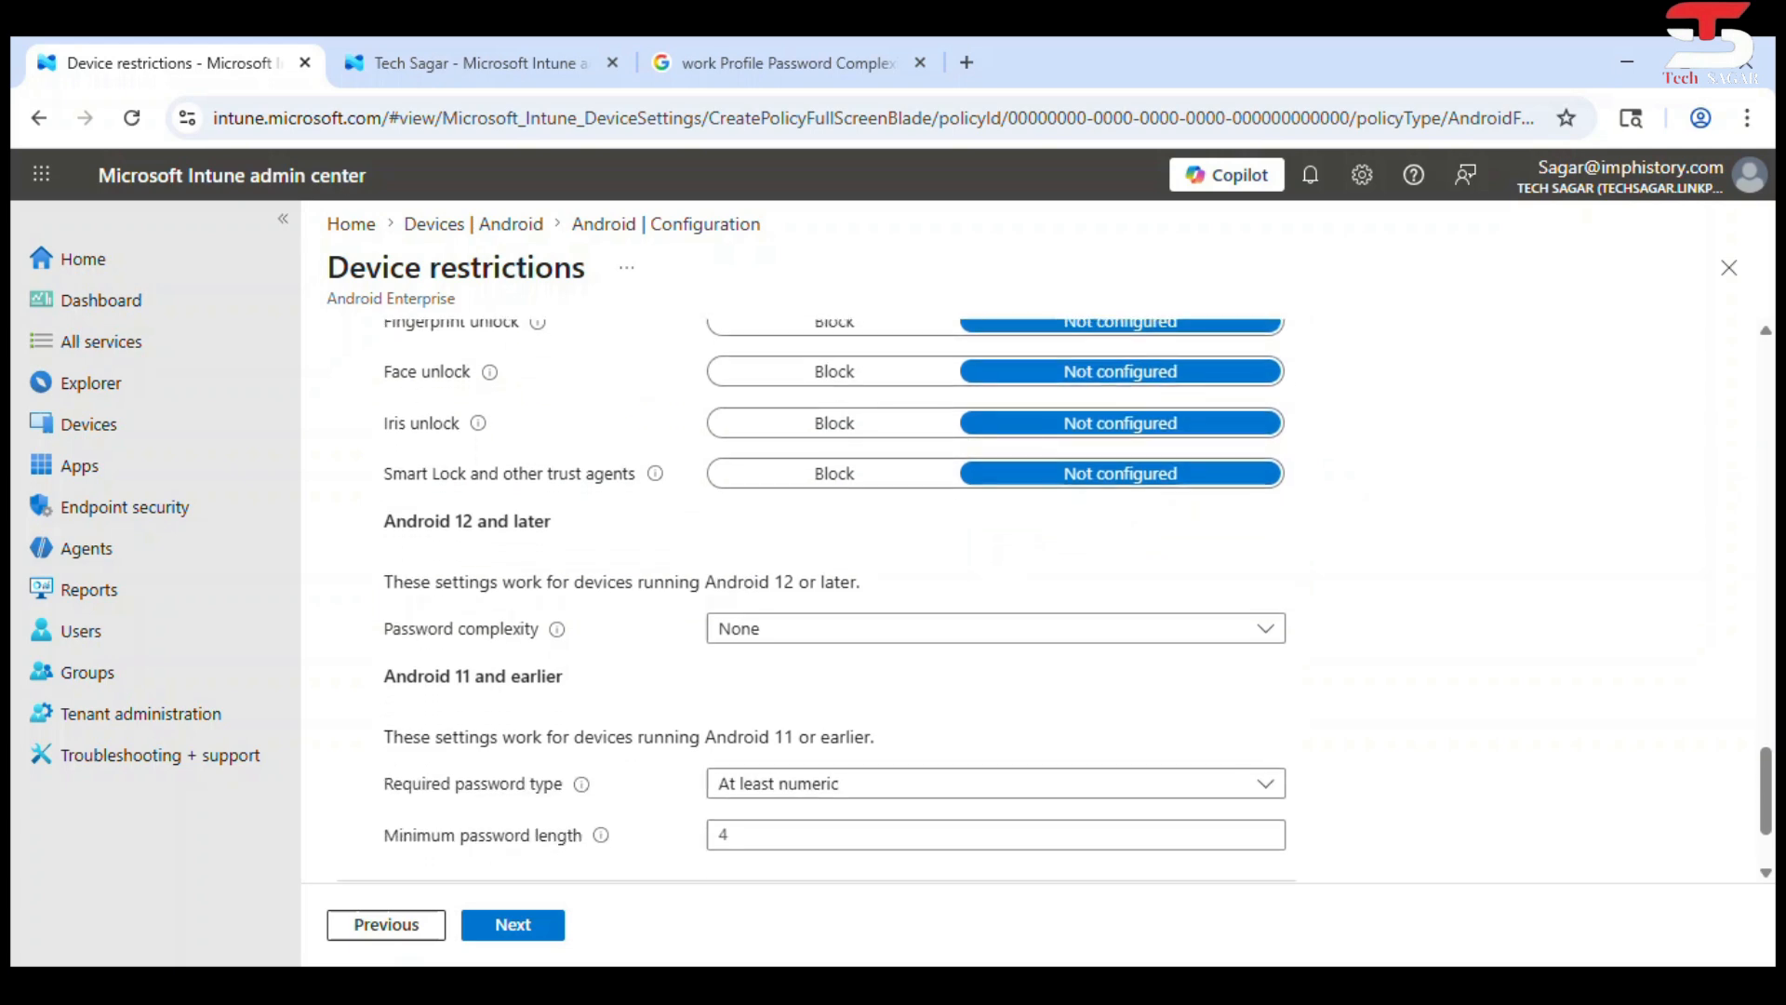
{"action": "scroll", "coordinate": [1033, 596], "scroll_direction": "down", "scroll_amount": 1}
{"action": "scroll", "coordinate": [1033, 596], "scroll_direction": "up", "scroll_amount": 2}
{"action": "scroll", "coordinate": [1033, 596], "scroll_direction": "down", "scroll_amount": 2}
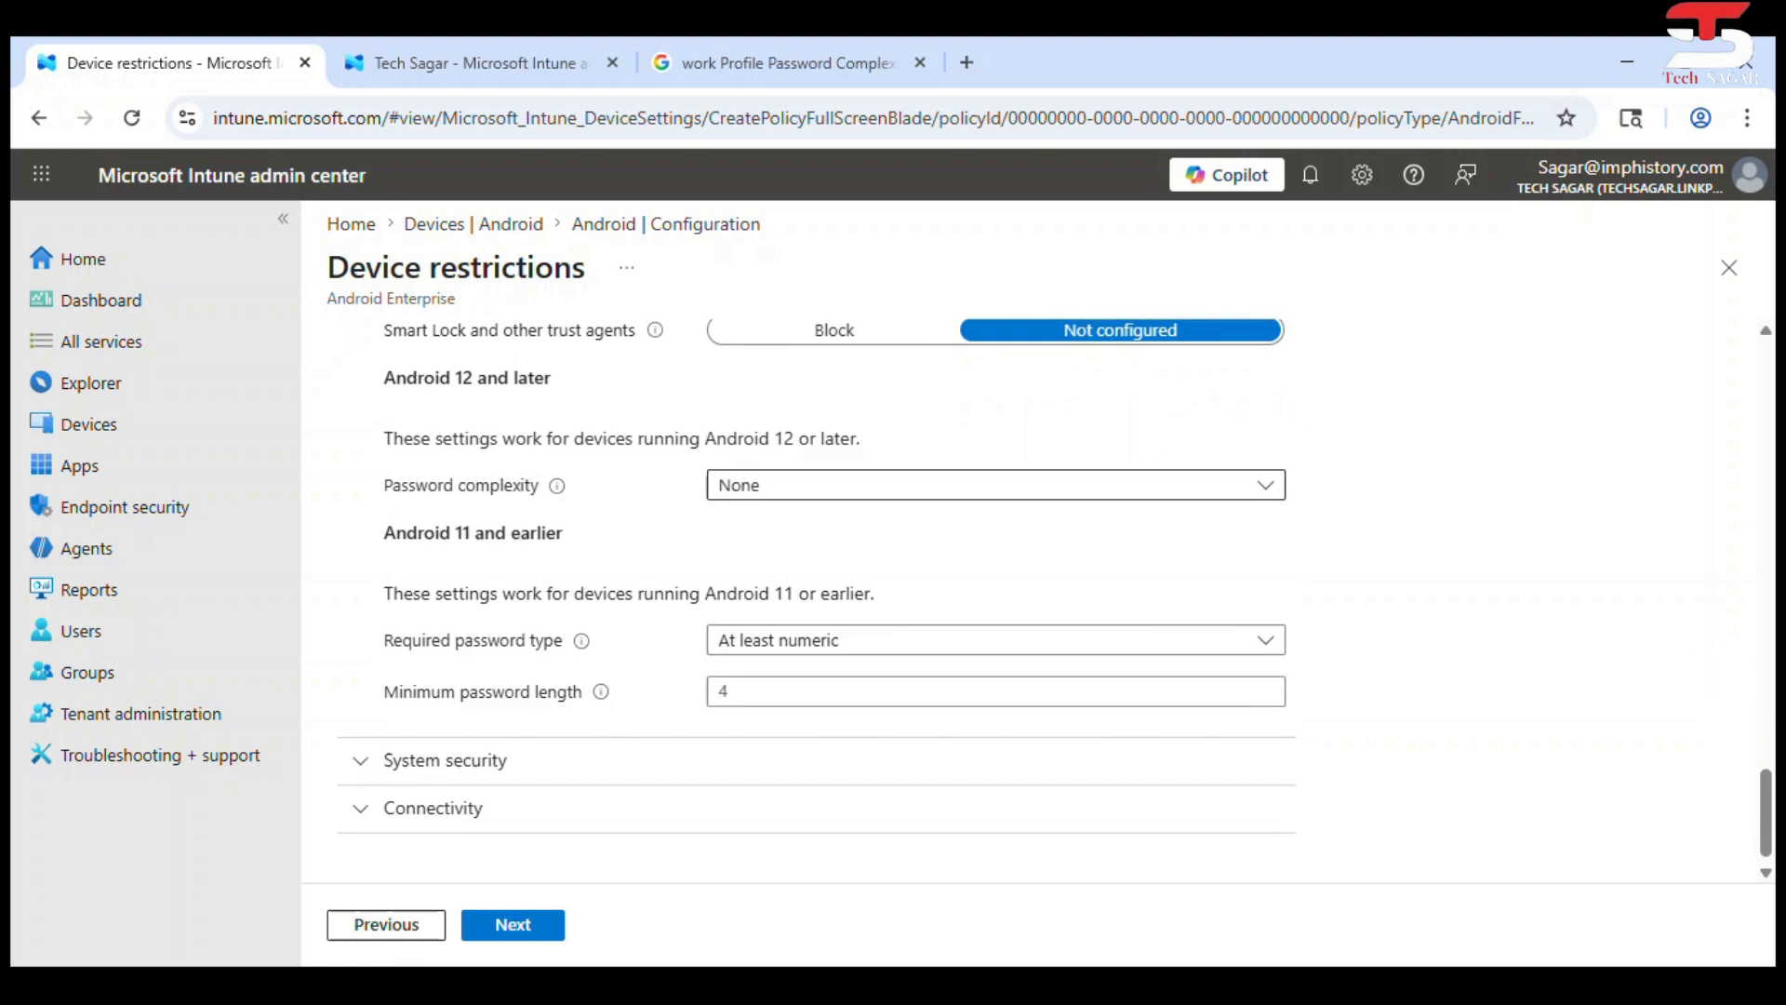
{"action": "left_click", "coordinate": [802, 486]}
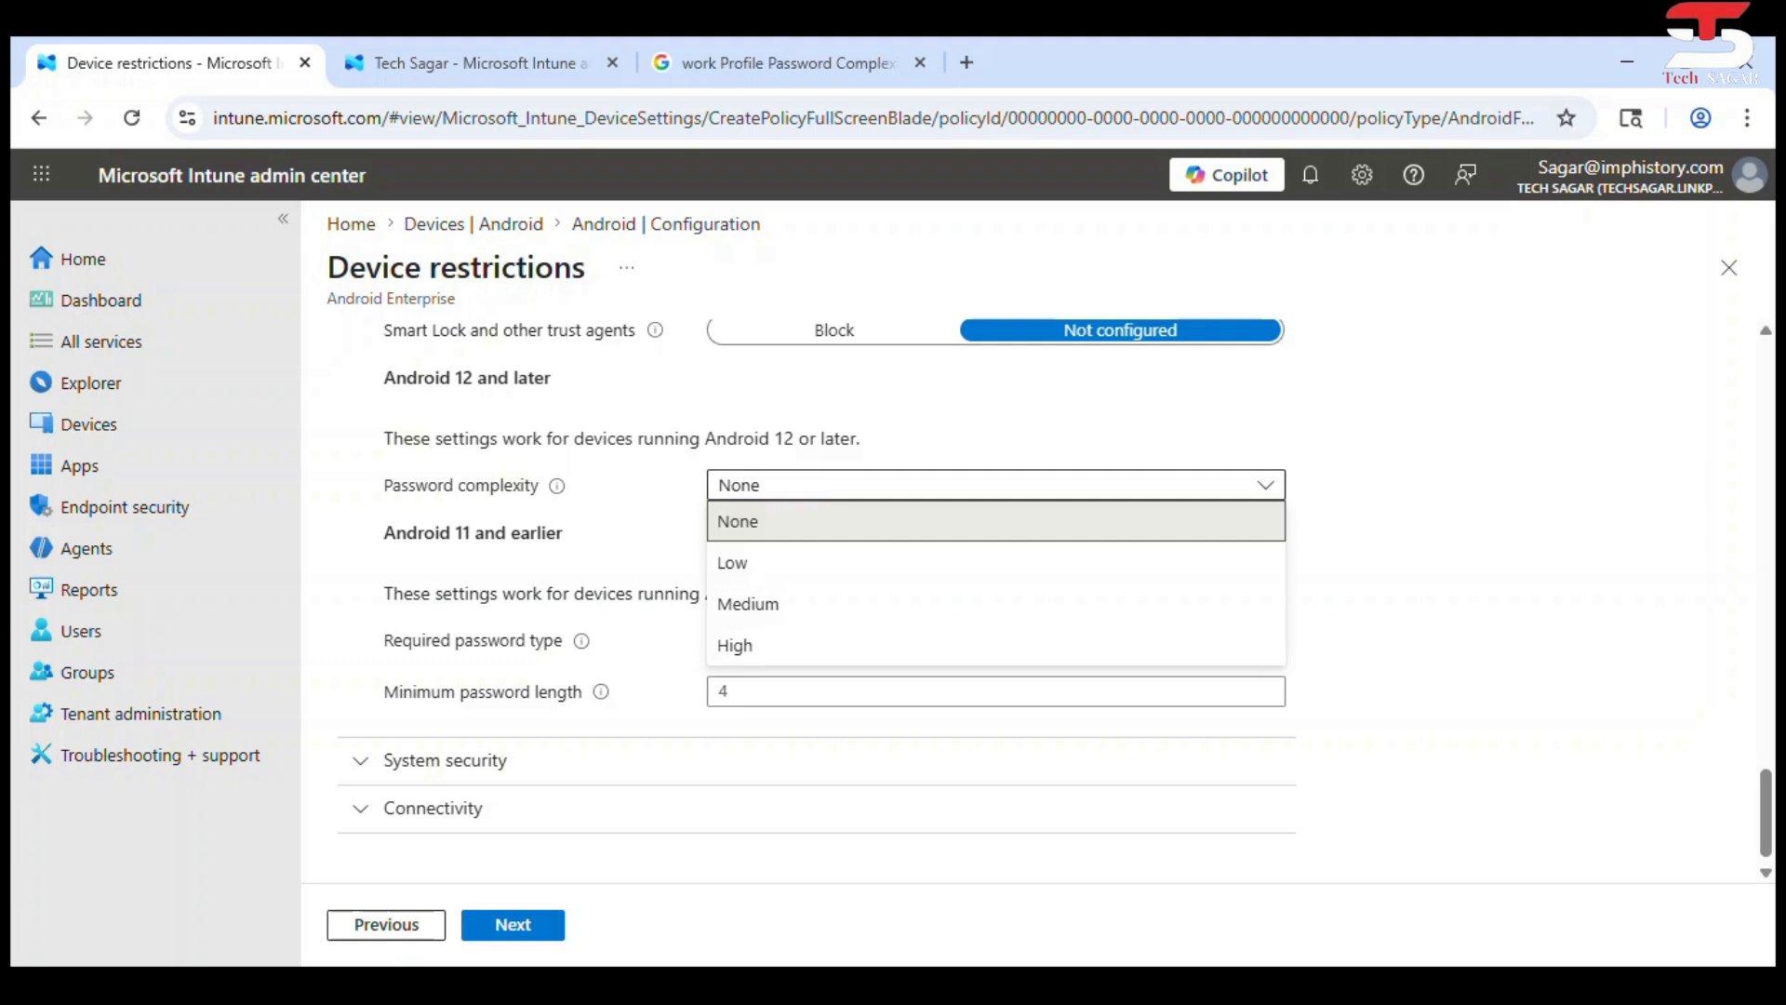
{"action": "left_click_drag", "start_coordinate": [877, 437], "coordinate": [506, 442]}
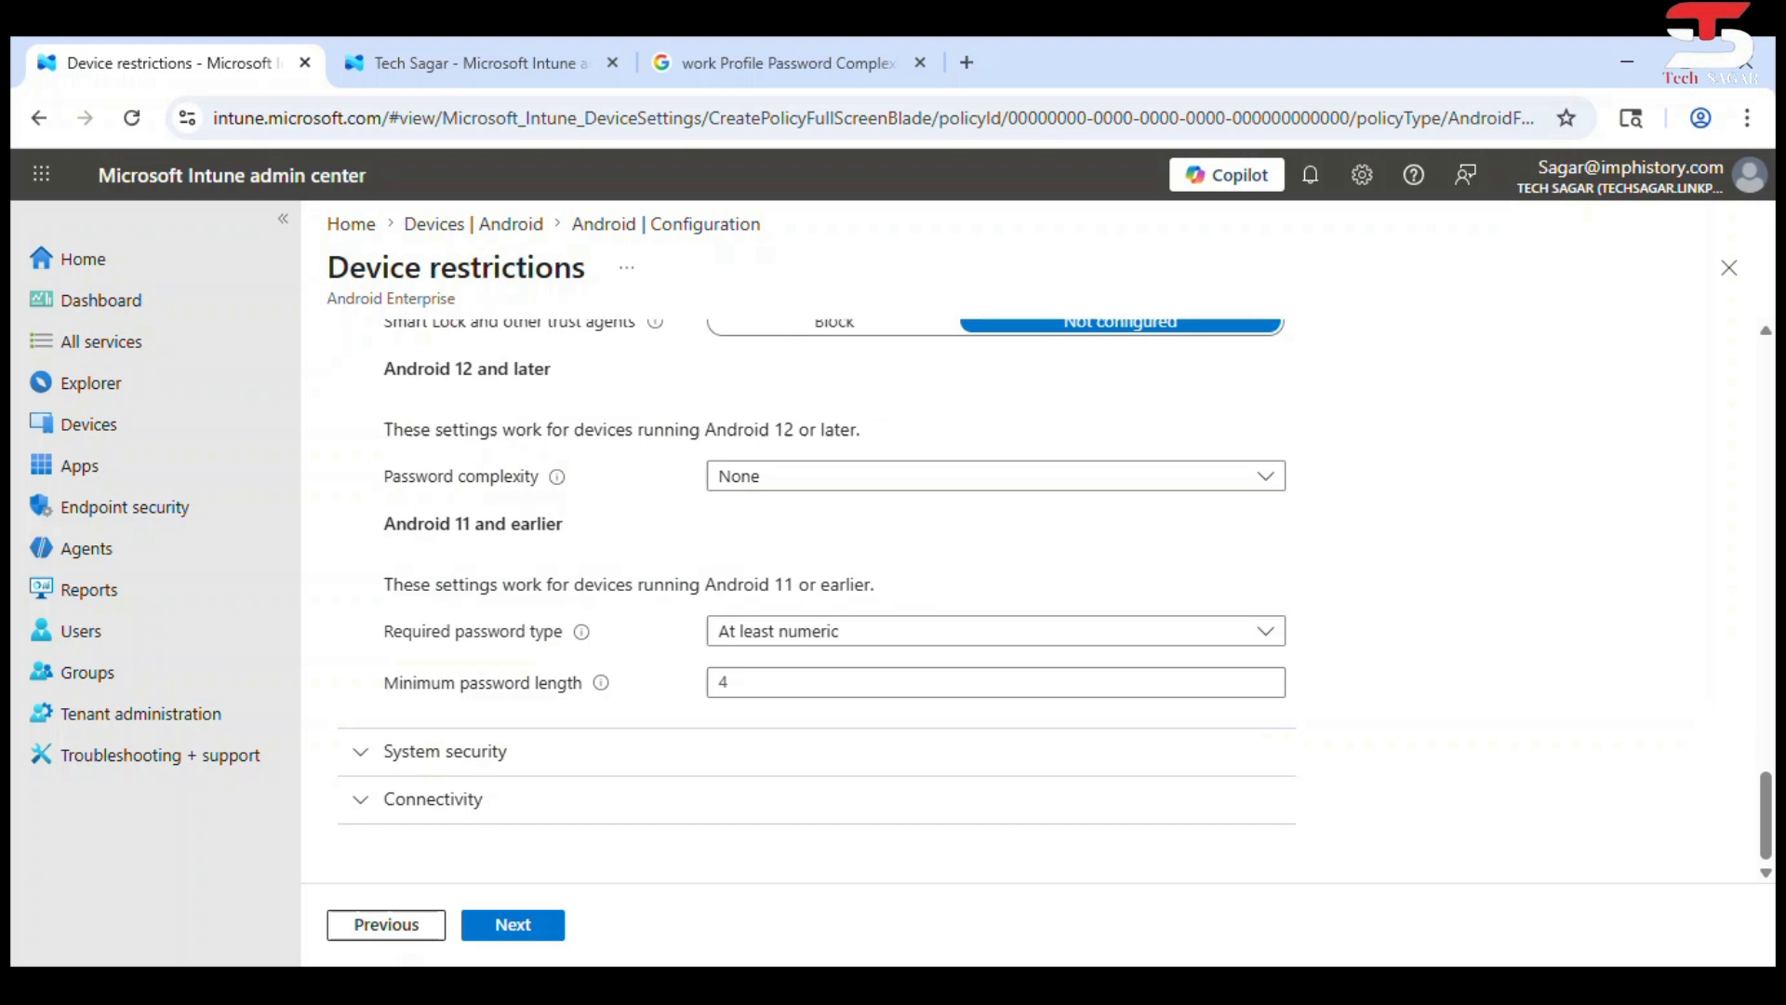
{"action": "left_click", "coordinate": [797, 629]}
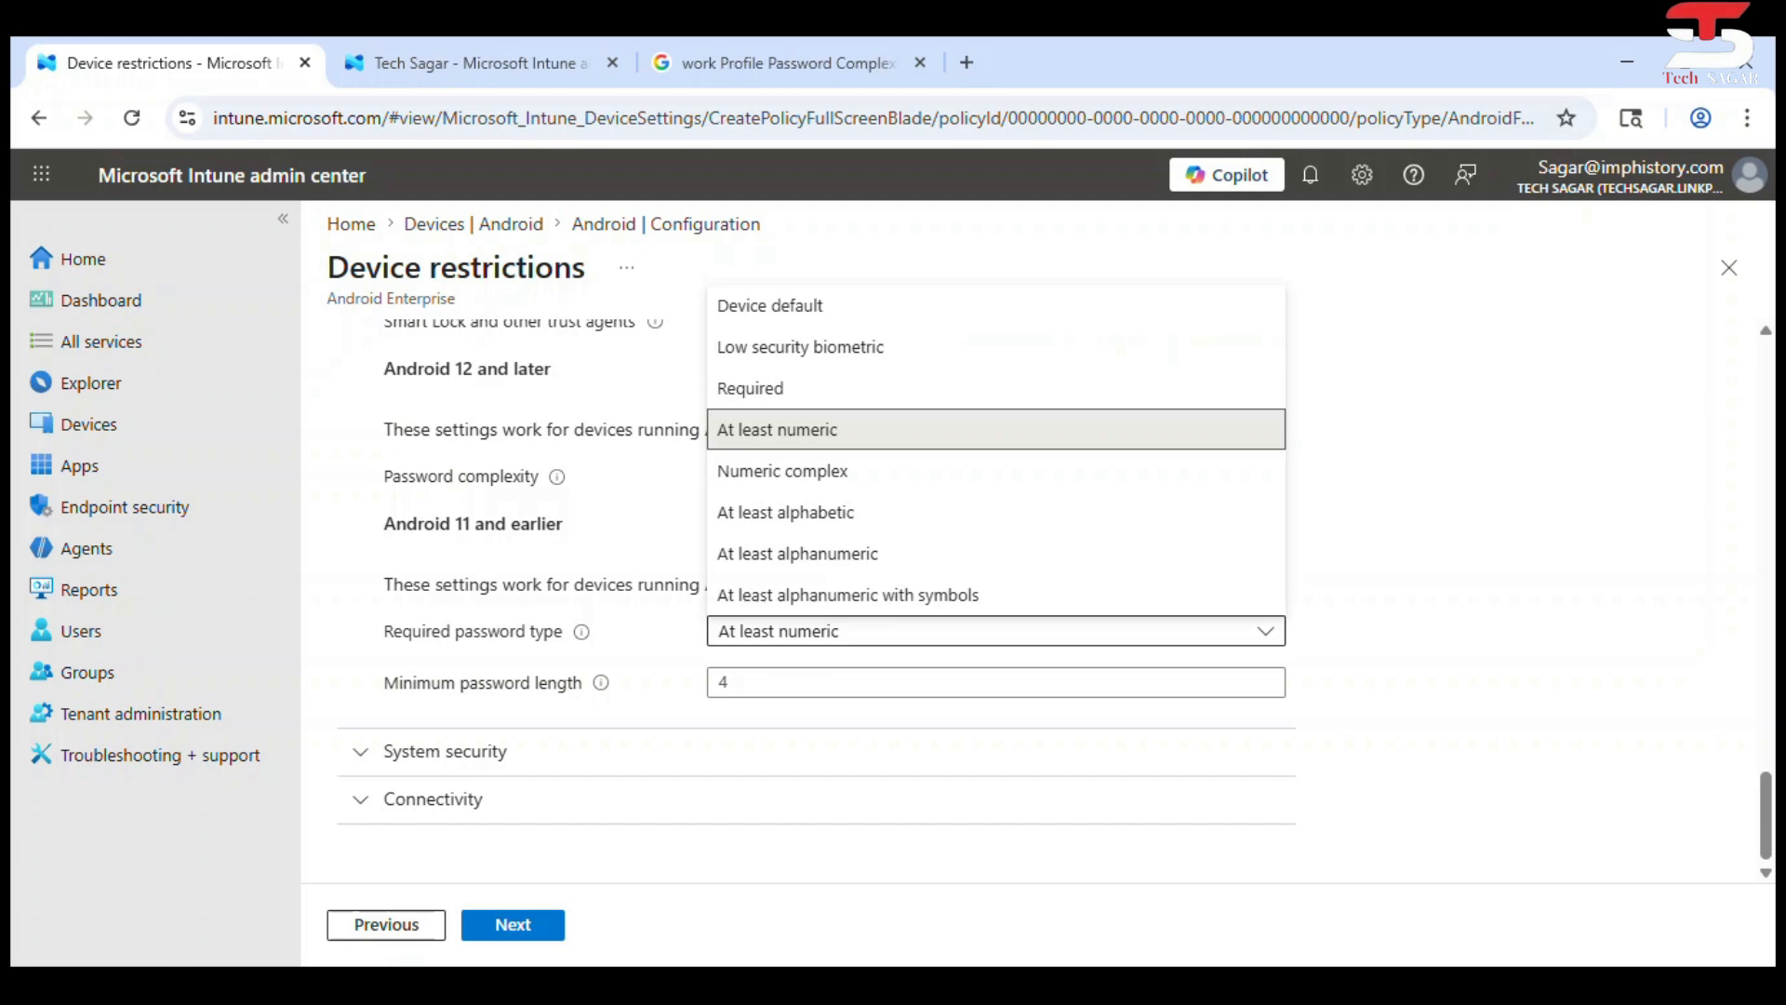
{"action": "left_click", "coordinate": [797, 627]}
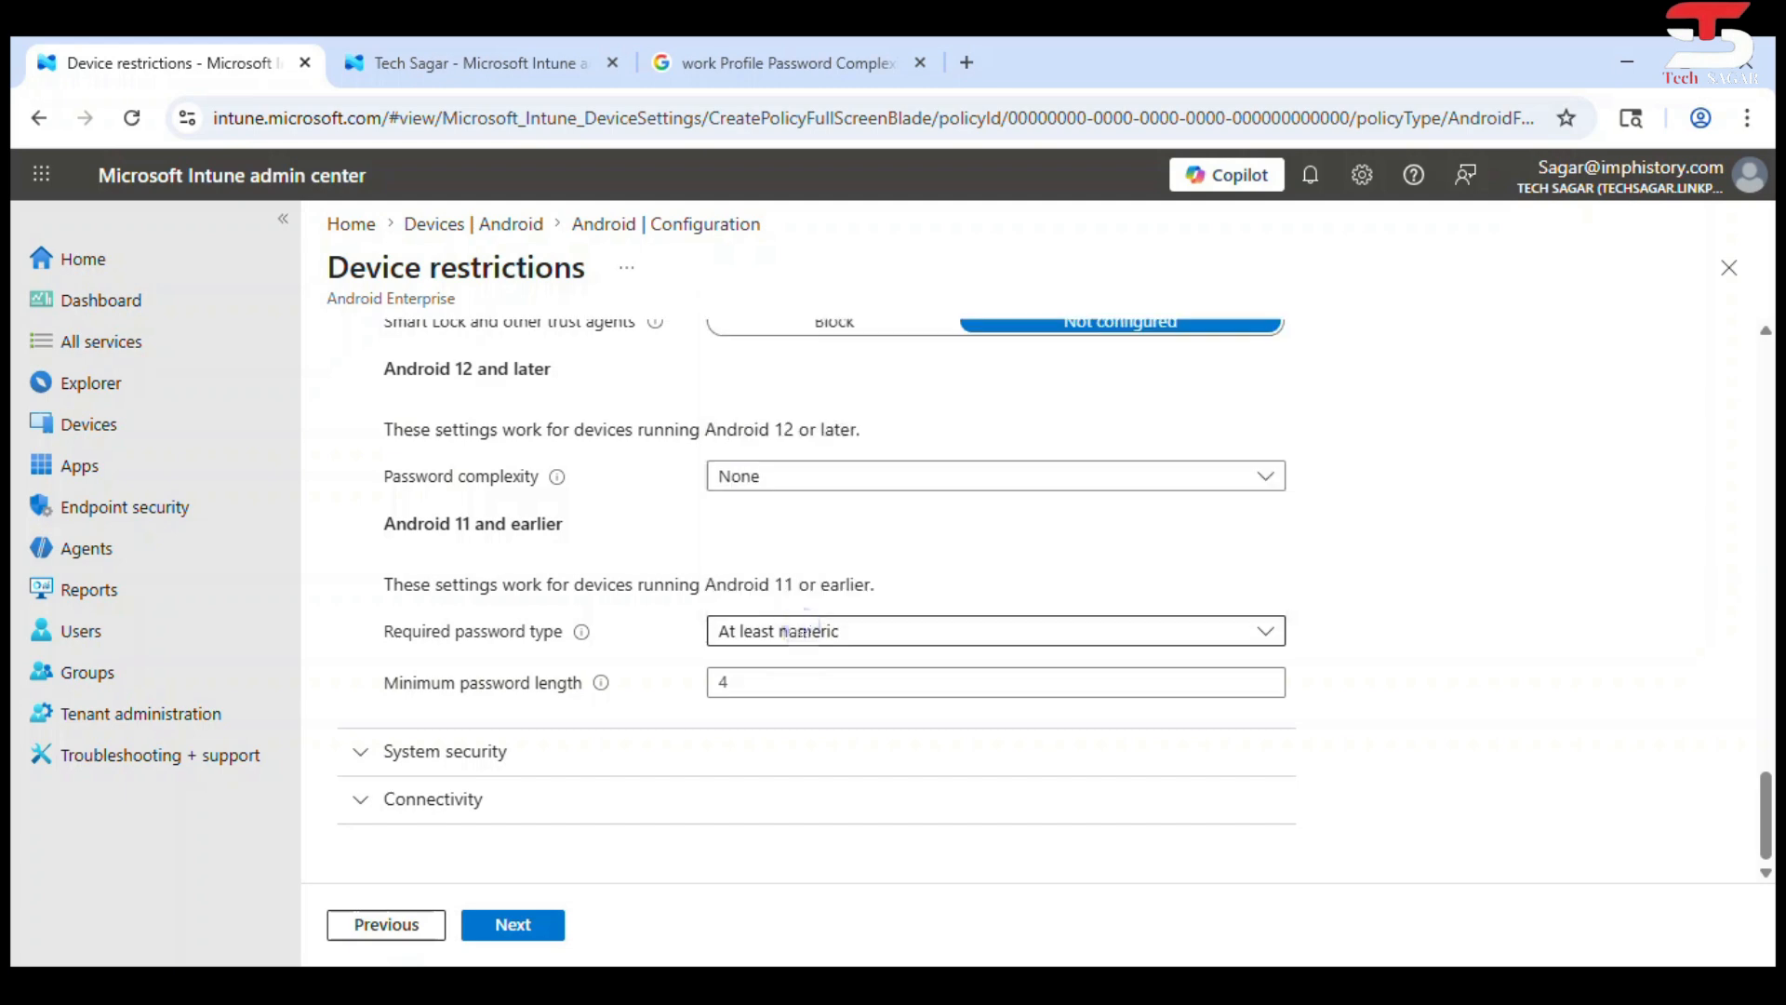
{"action": "left_click", "coordinate": [765, 683]}
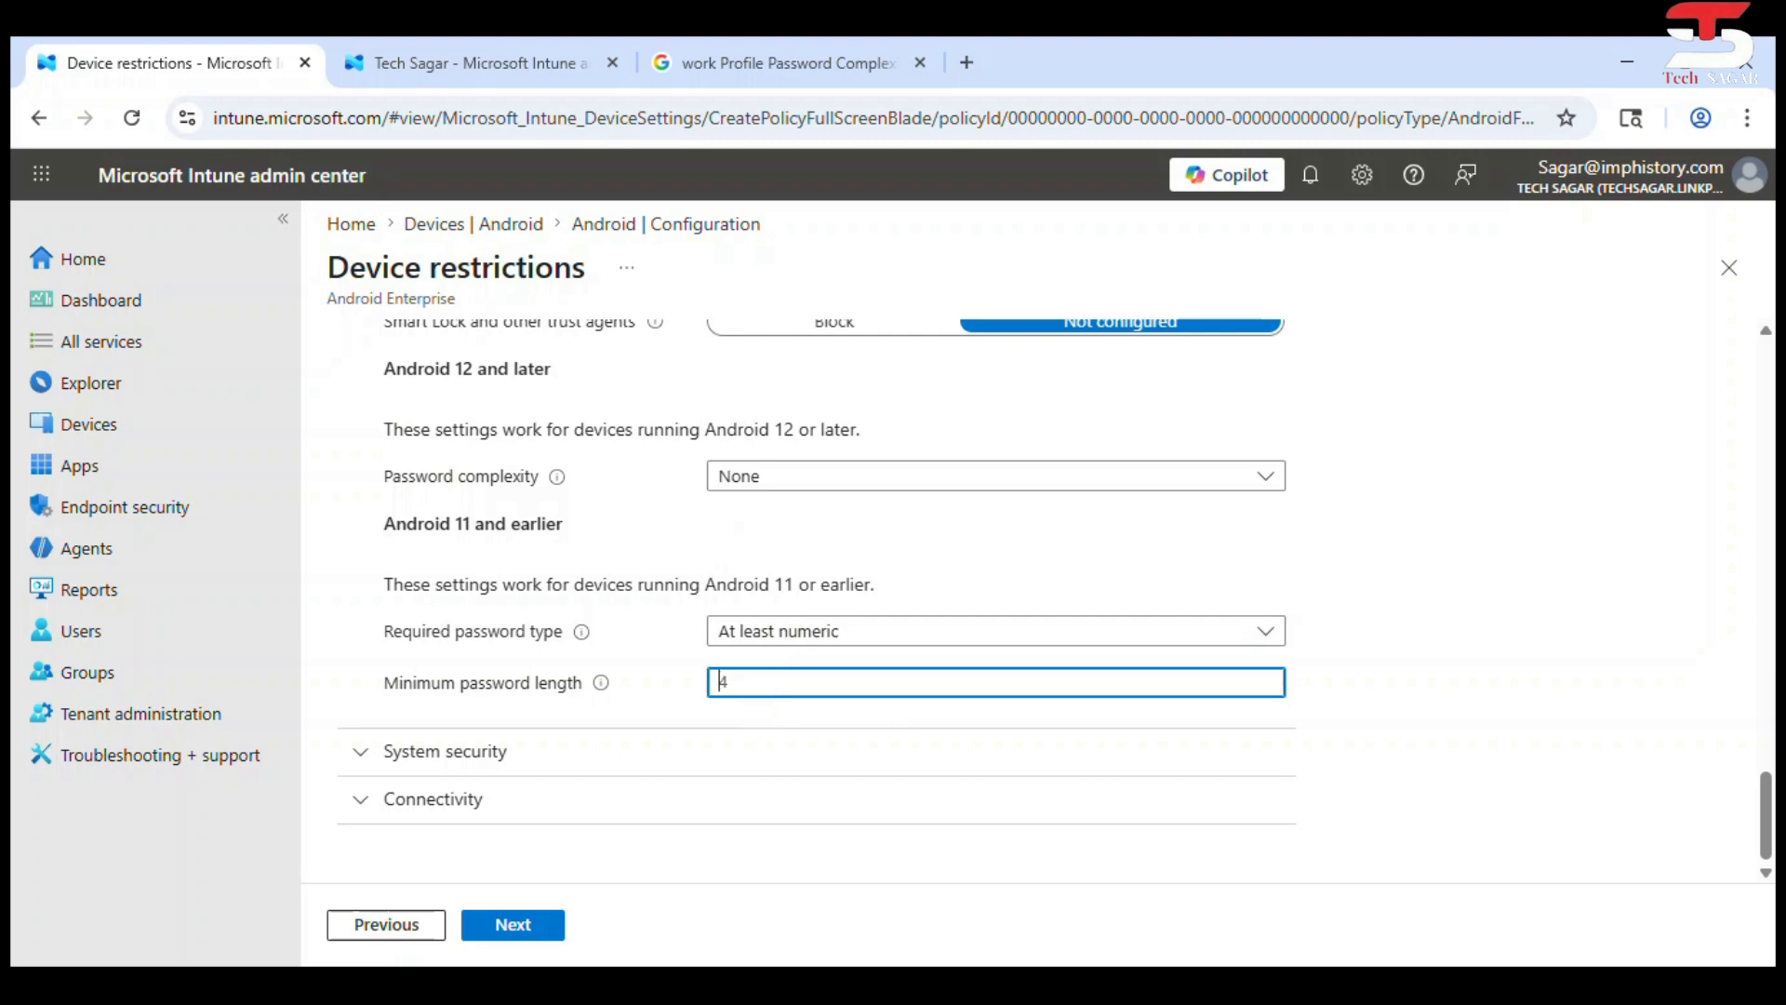
{"action": "left_click", "coordinate": [1475, 646]}
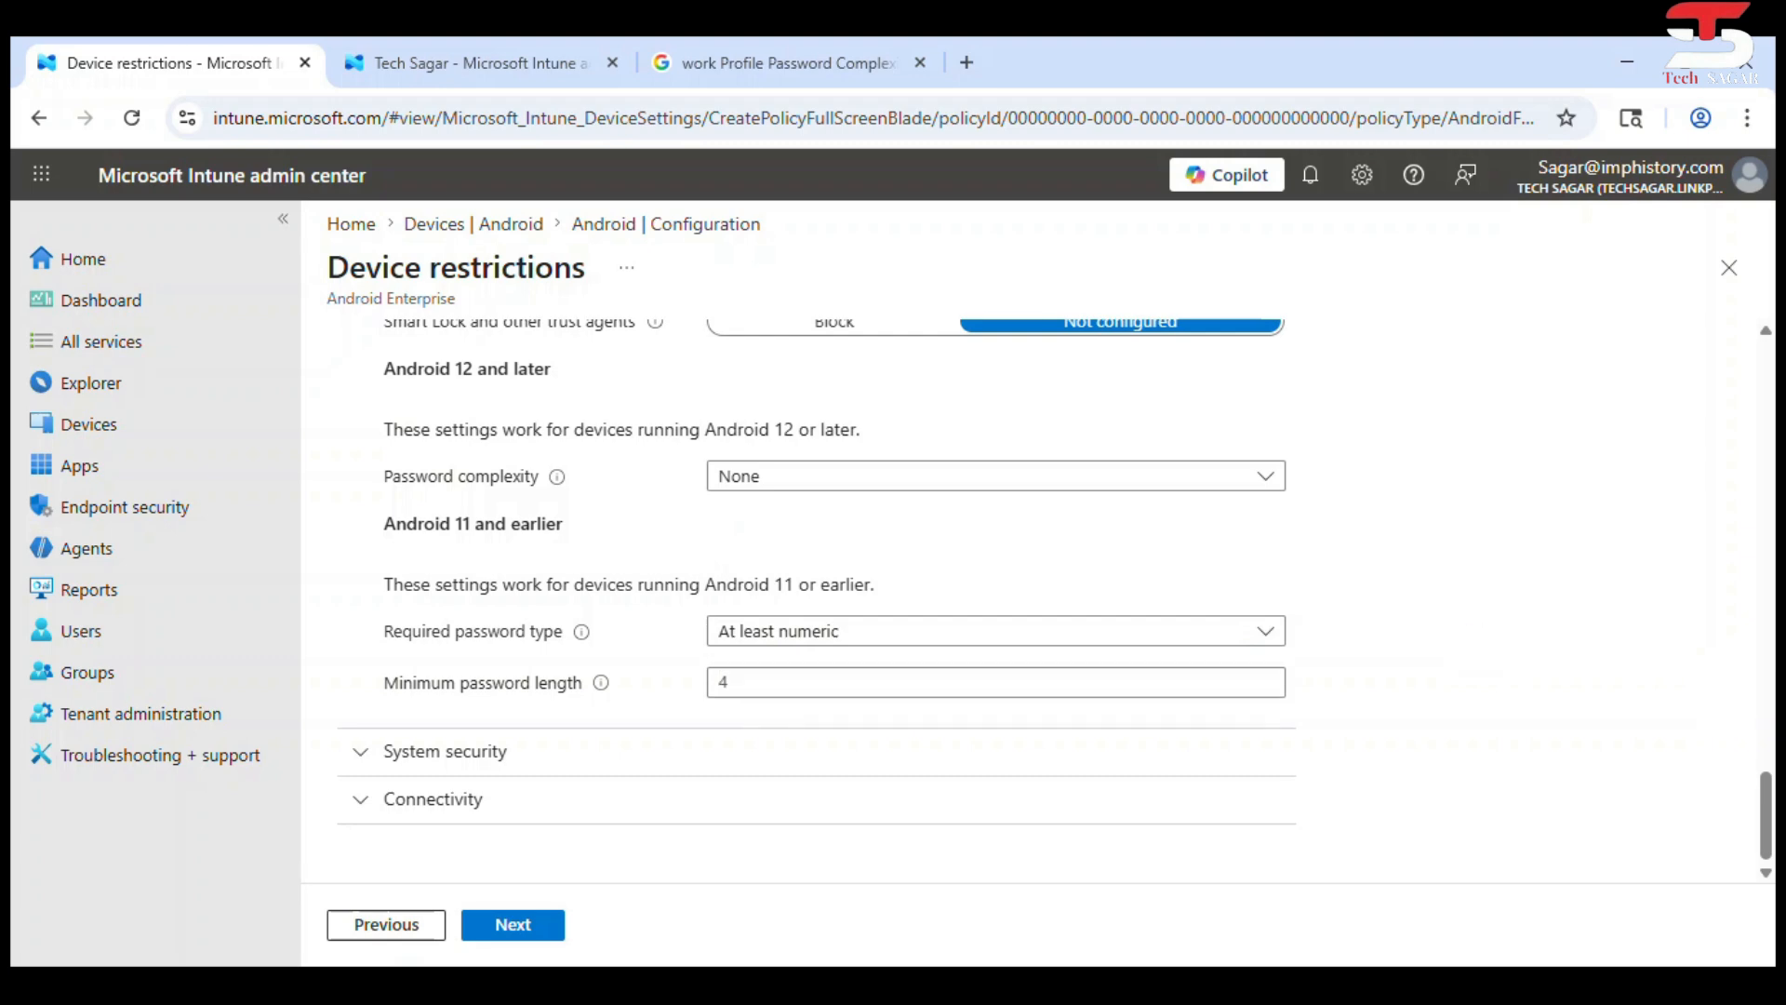
Expand the system security settings, require the threat scan on apps, and review the unknown-source app installation restriction
{"action": "left_click", "coordinate": [359, 751]}
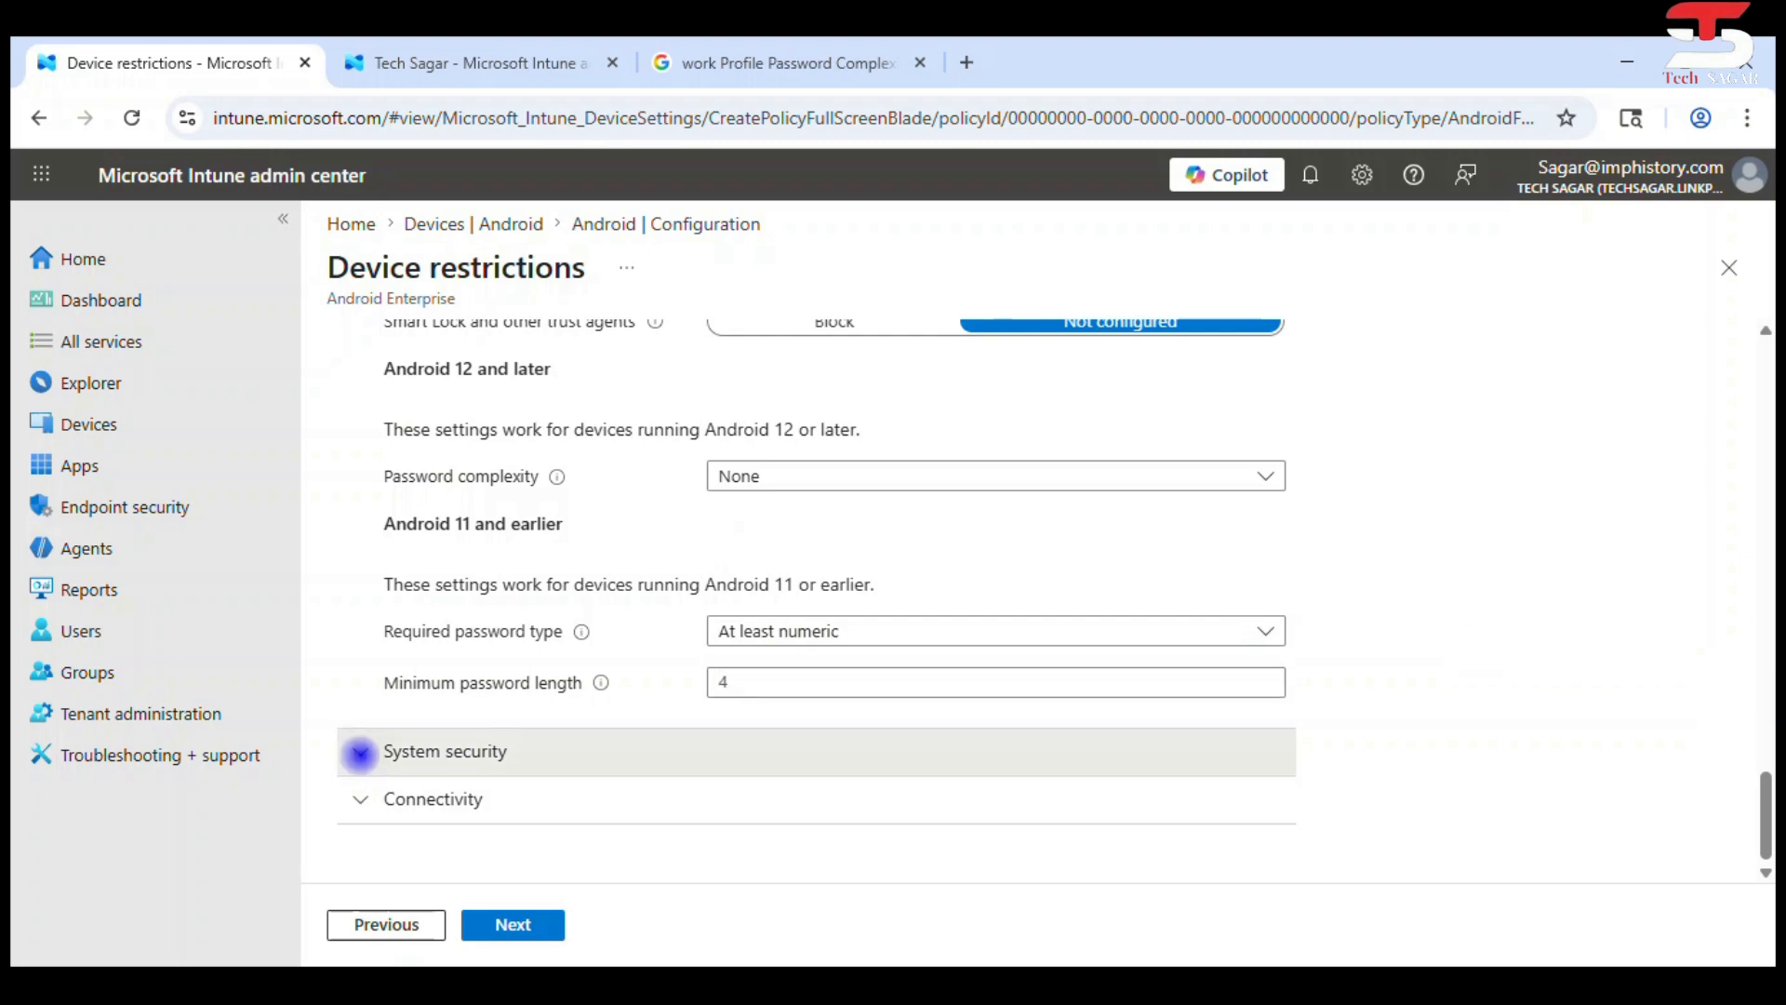
{"action": "scroll", "coordinate": [817, 596], "scroll_direction": "down", "scroll_amount": 2}
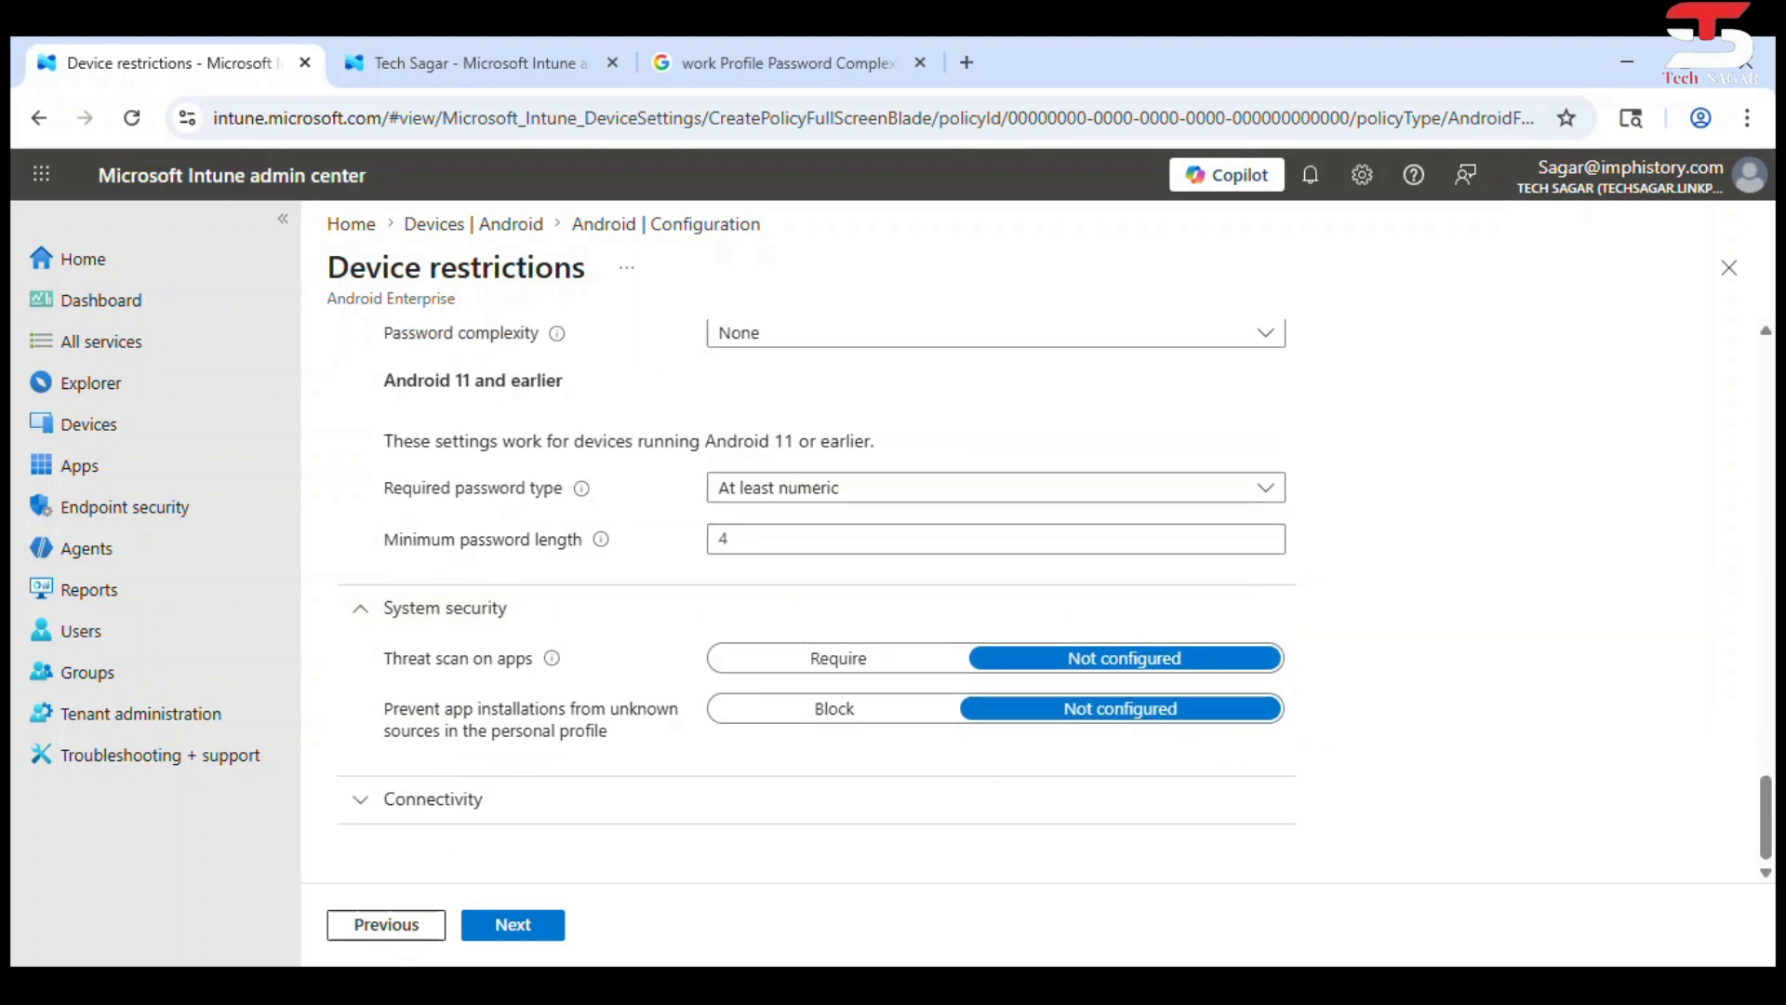
{"action": "left_click", "coordinate": [837, 658]}
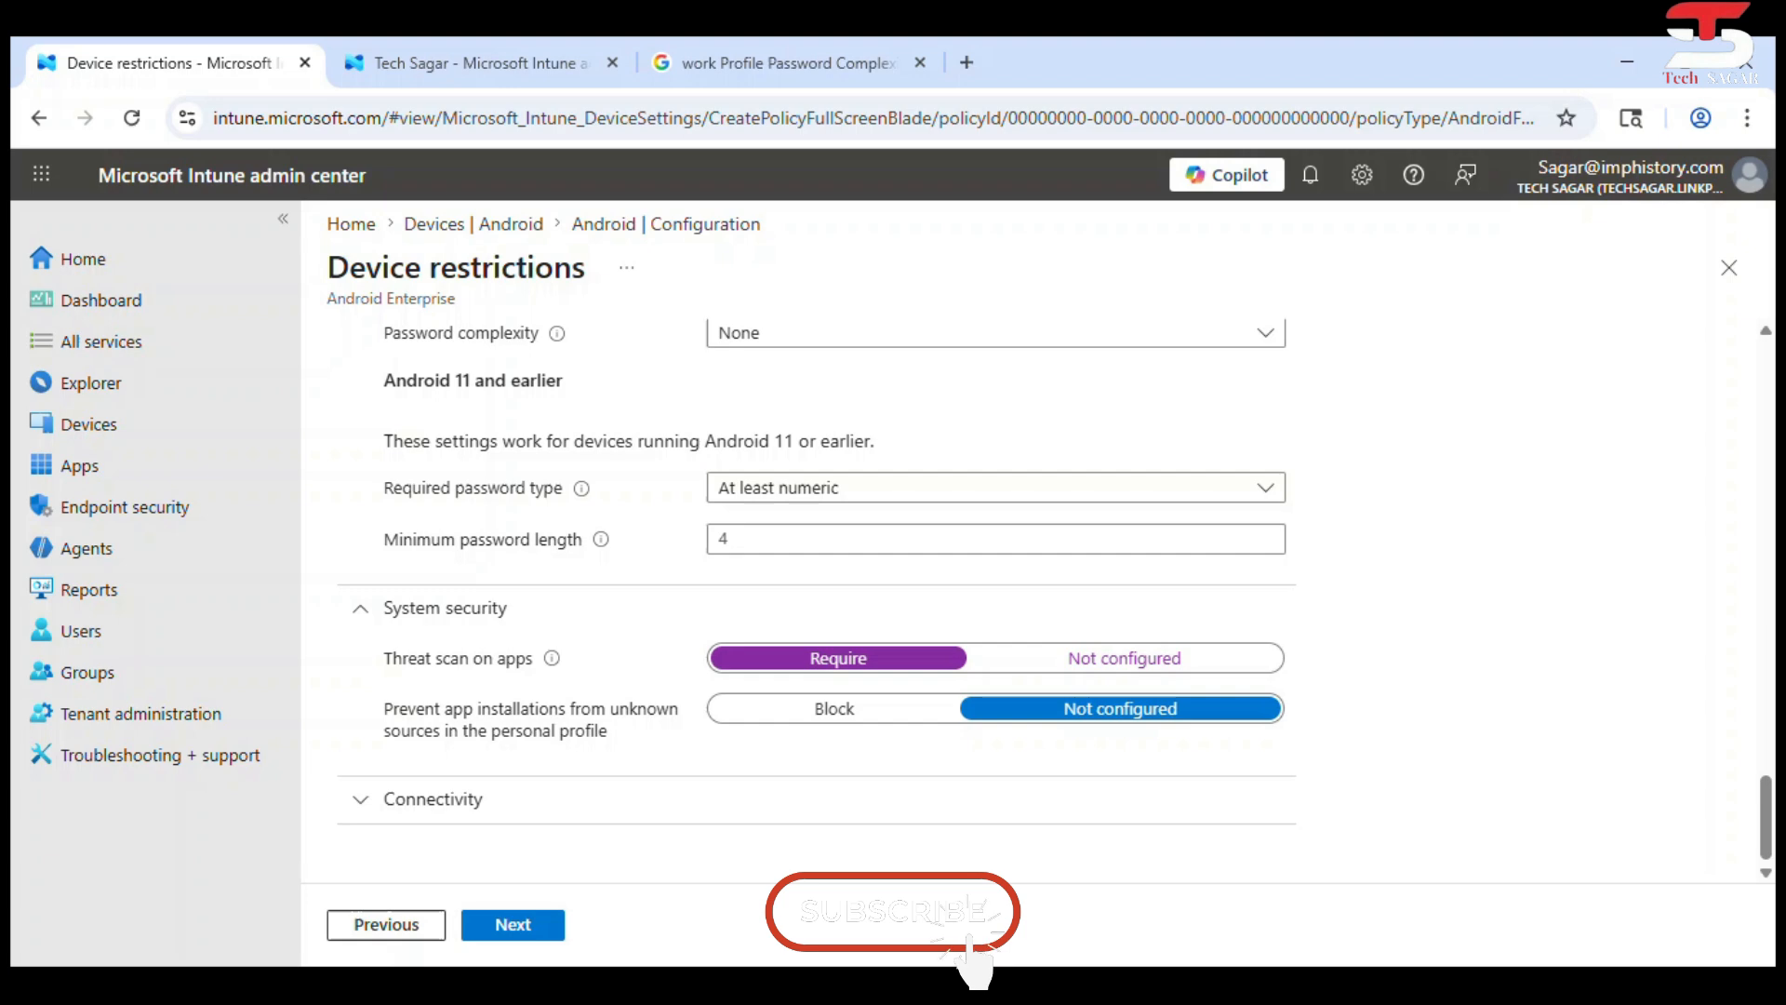
{"action": "left_click_drag", "start_coordinate": [614, 732], "coordinate": [384, 707]}
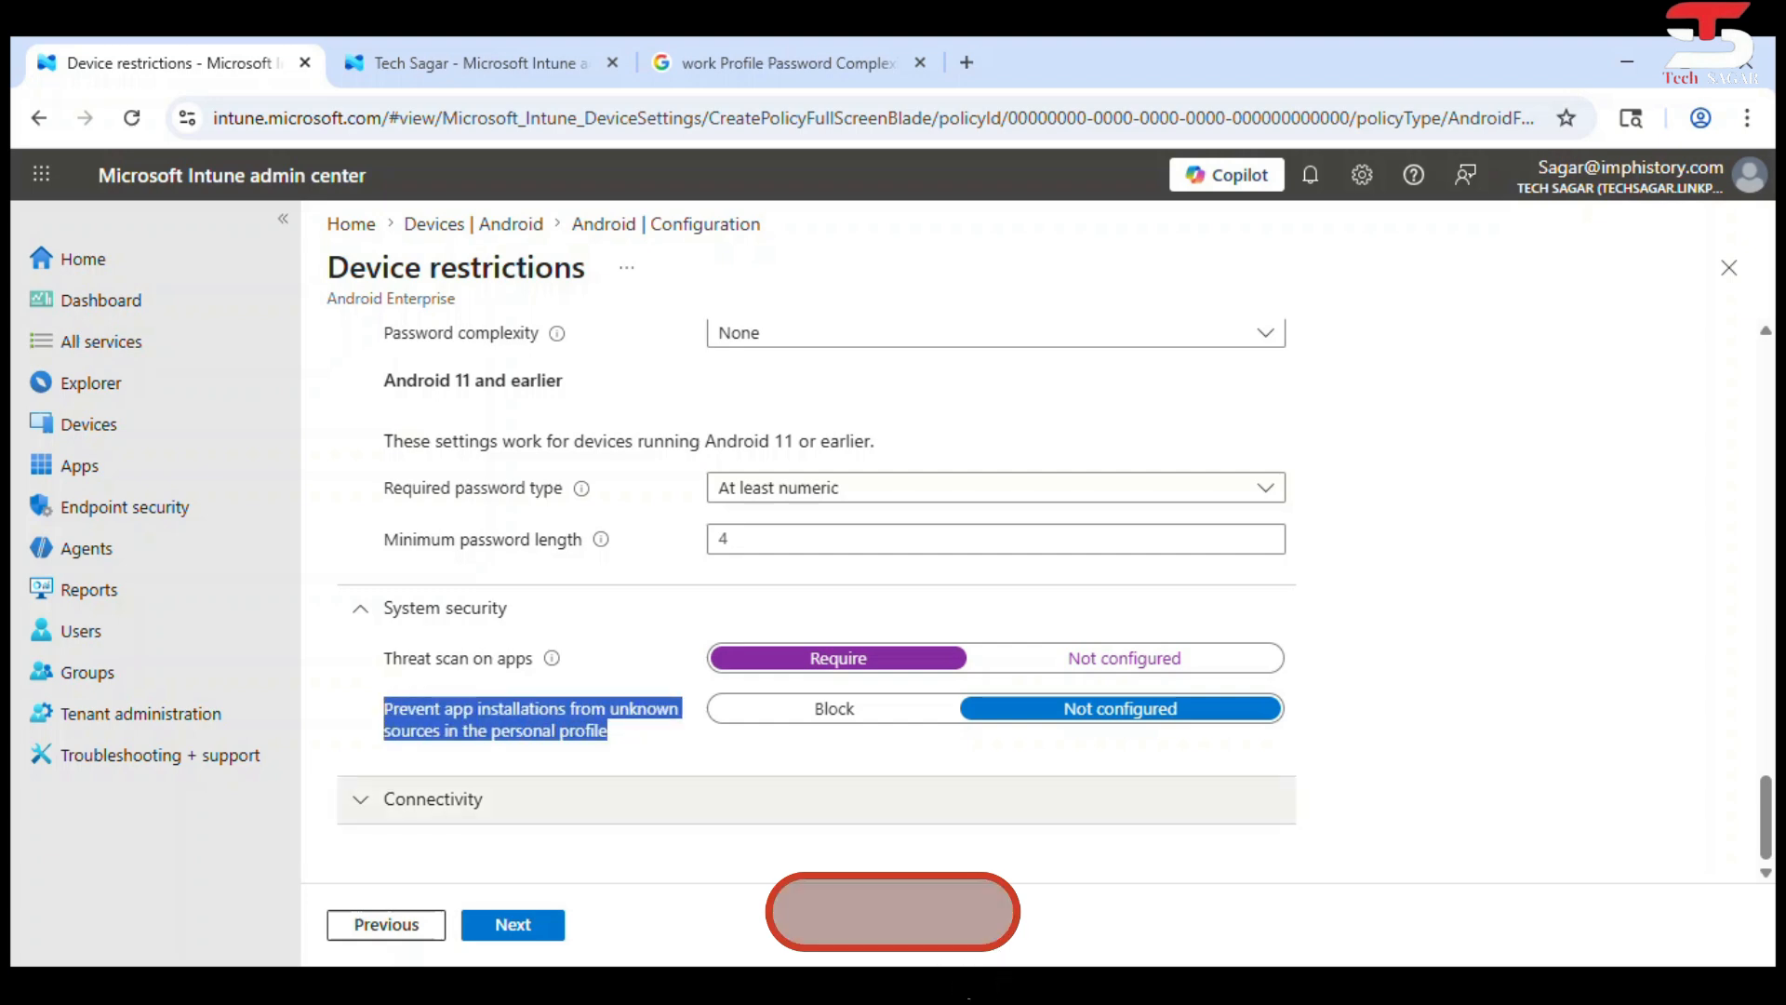
{"action": "left_click", "coordinate": [1461, 678]}
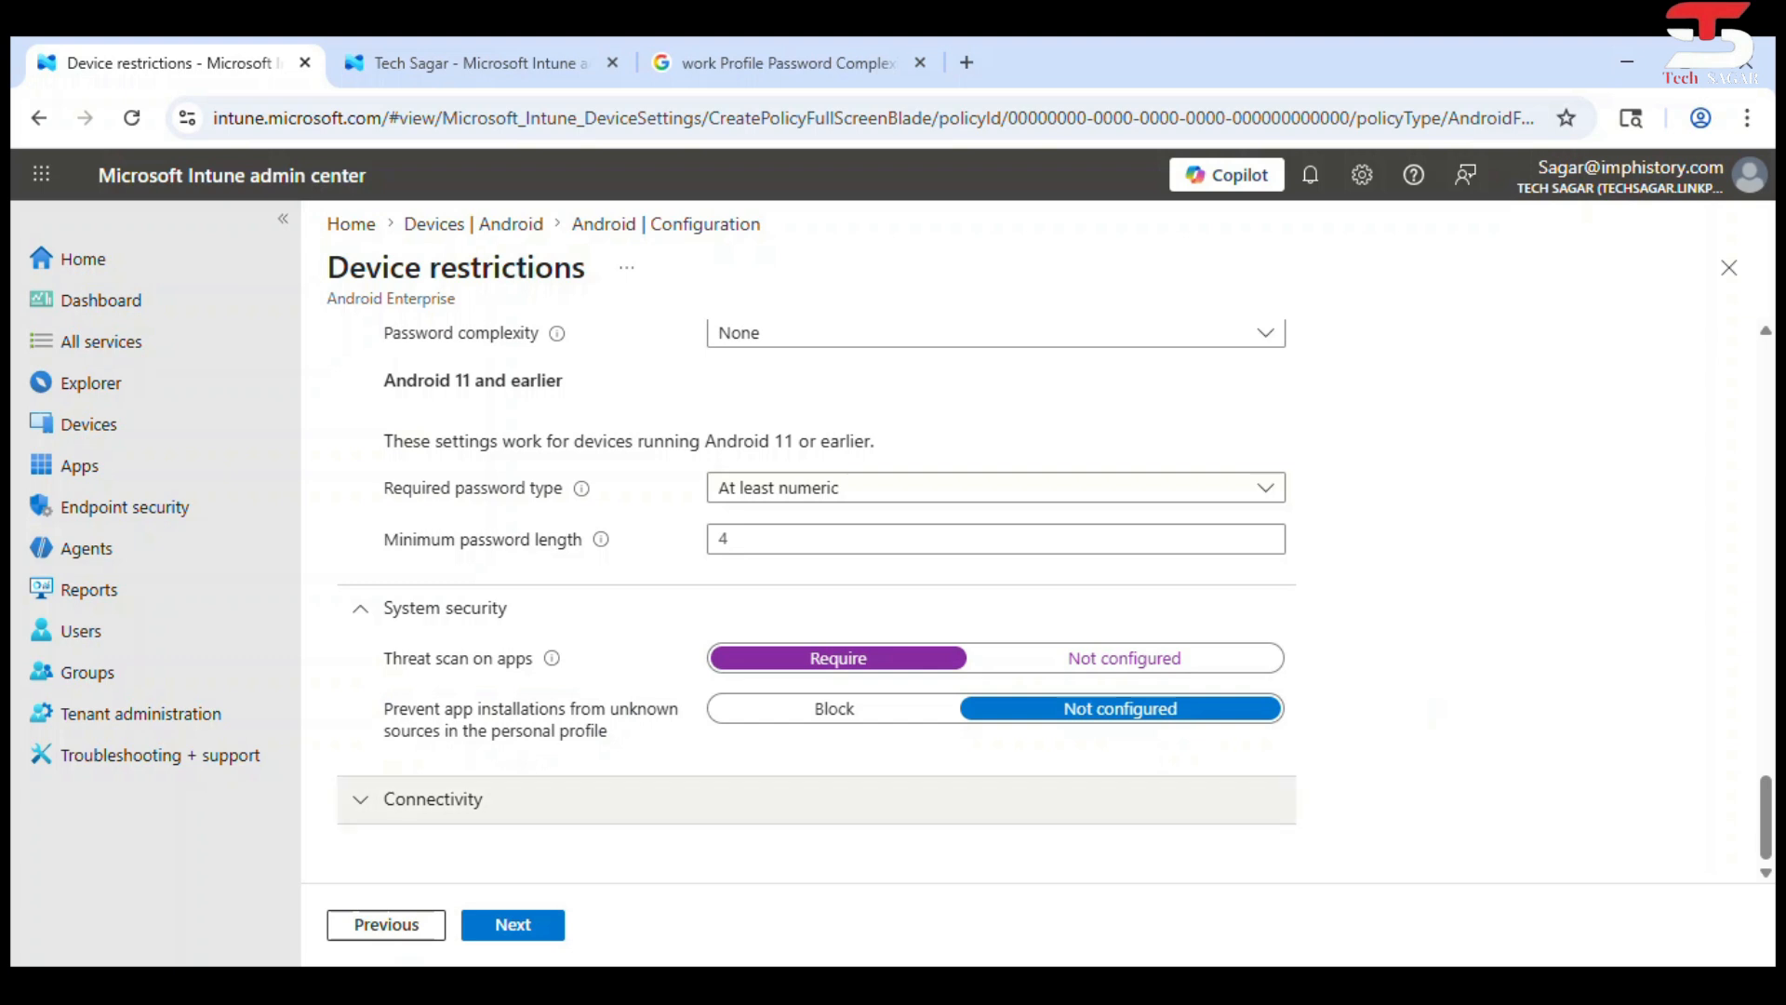
Expand the connectivity settings, enable Always-on VPN and choose Custom as the VPN client
{"action": "left_click", "coordinate": [358, 797]}
{"action": "scroll", "coordinate": [358, 797], "scroll_direction": "down", "scroll_amount": 2}
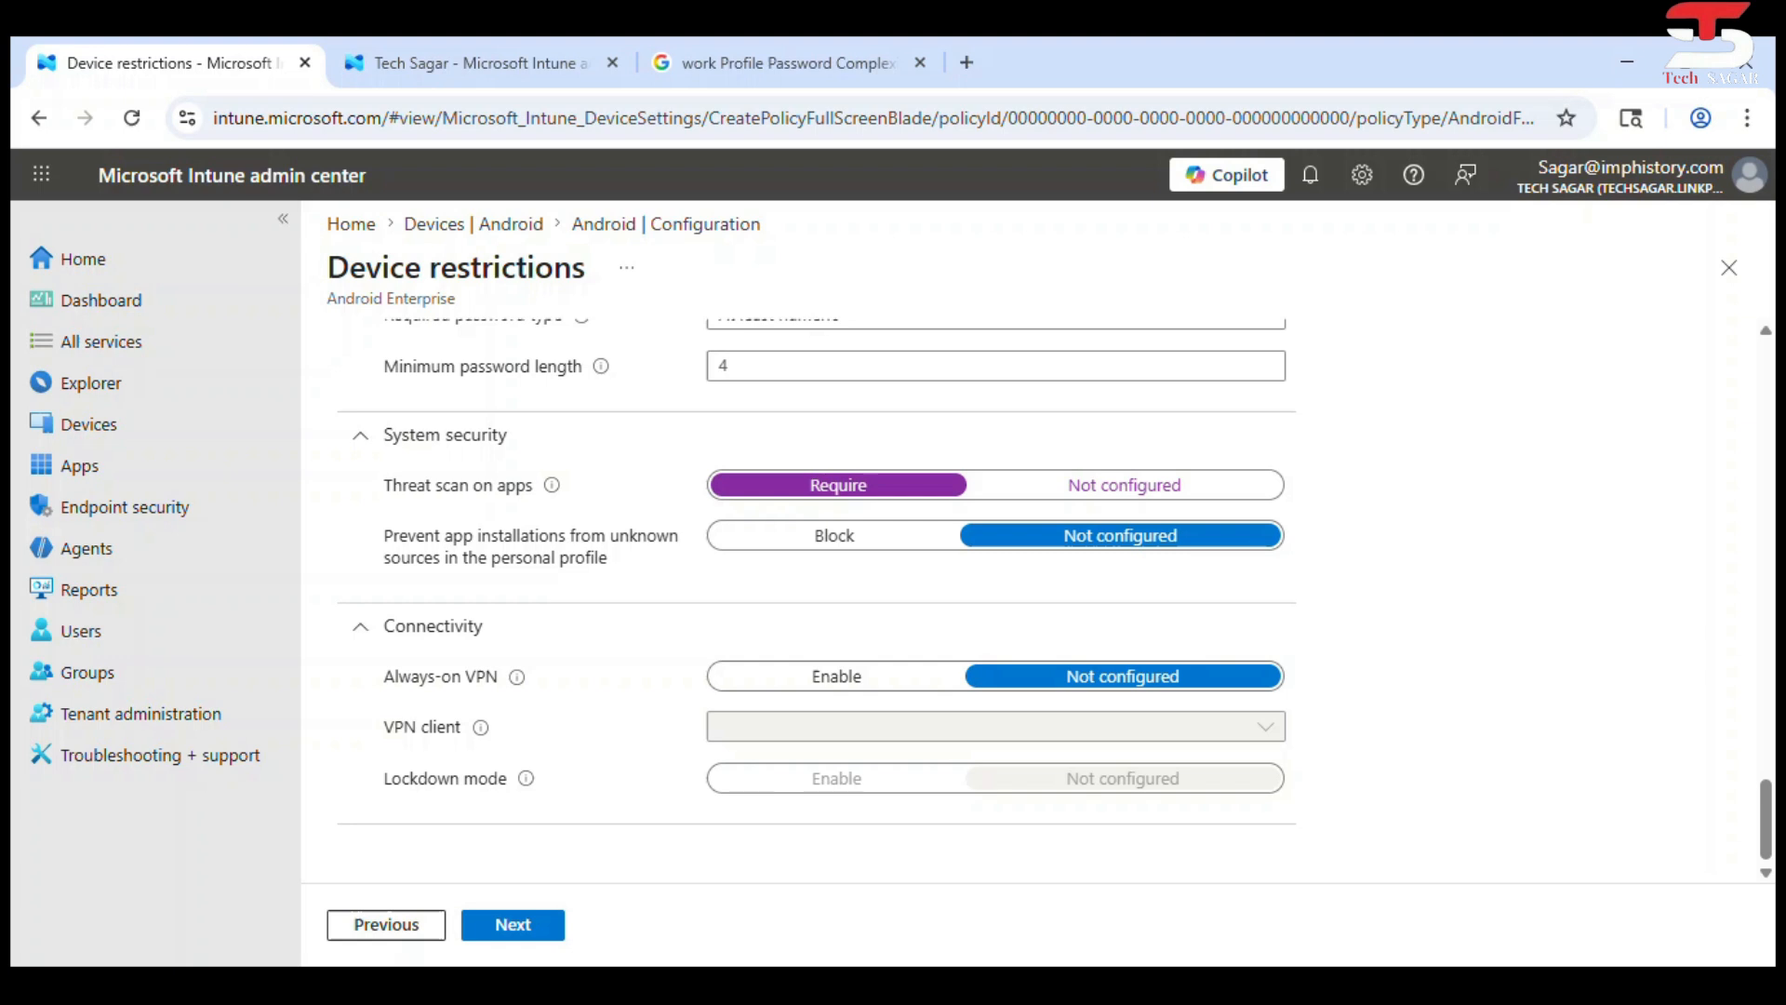
{"action": "left_click", "coordinate": [828, 675]}
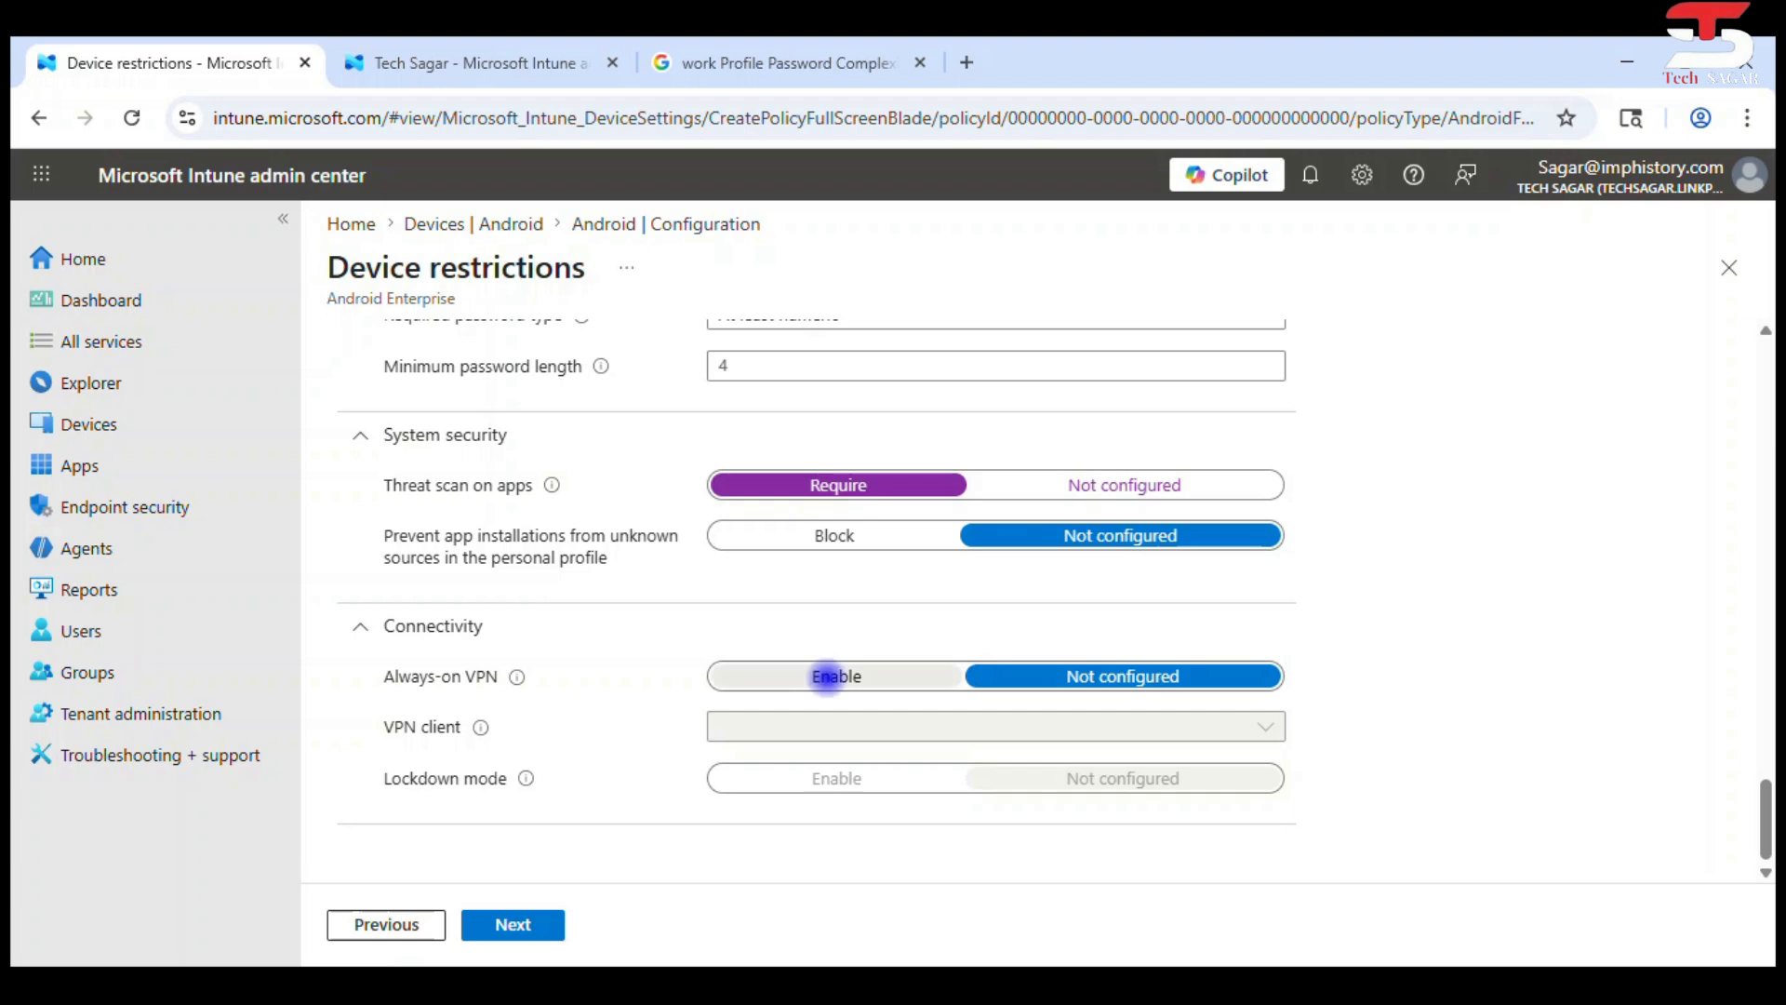
{"action": "left_click", "coordinate": [1057, 675]}
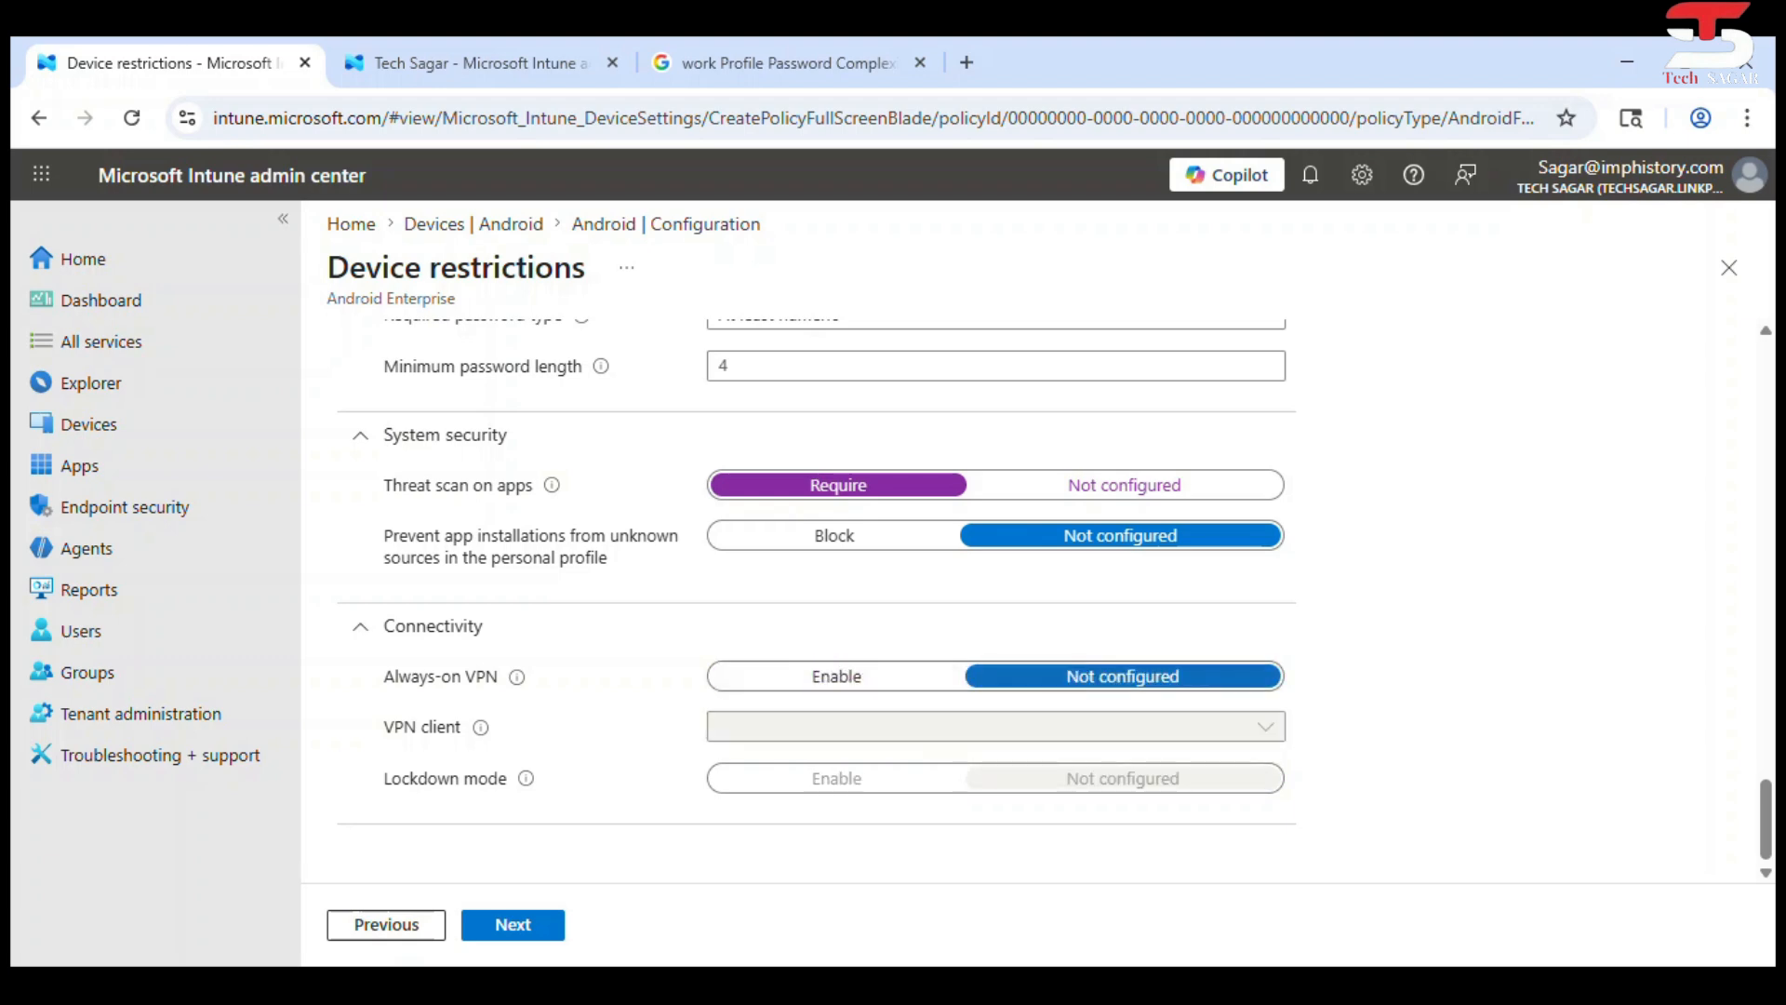
{"action": "left_click", "coordinate": [891, 677]}
{"action": "left_click", "coordinate": [973, 718]}
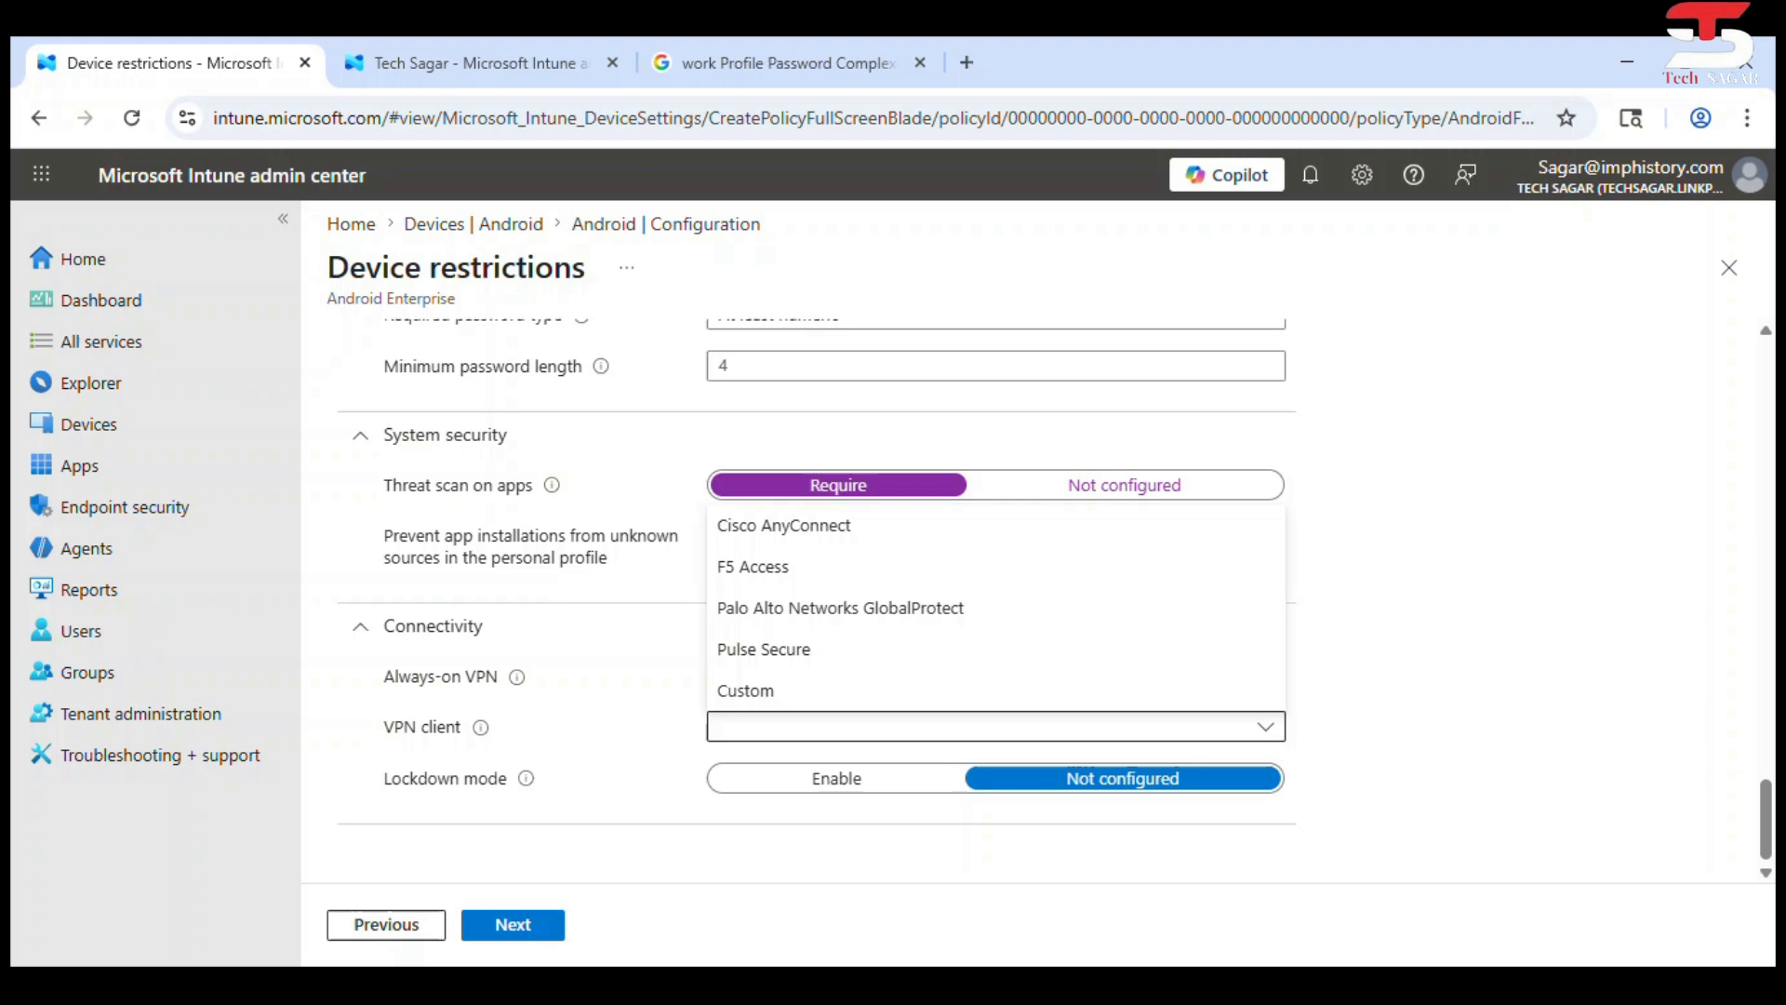
{"action": "left_click", "coordinate": [809, 693]}
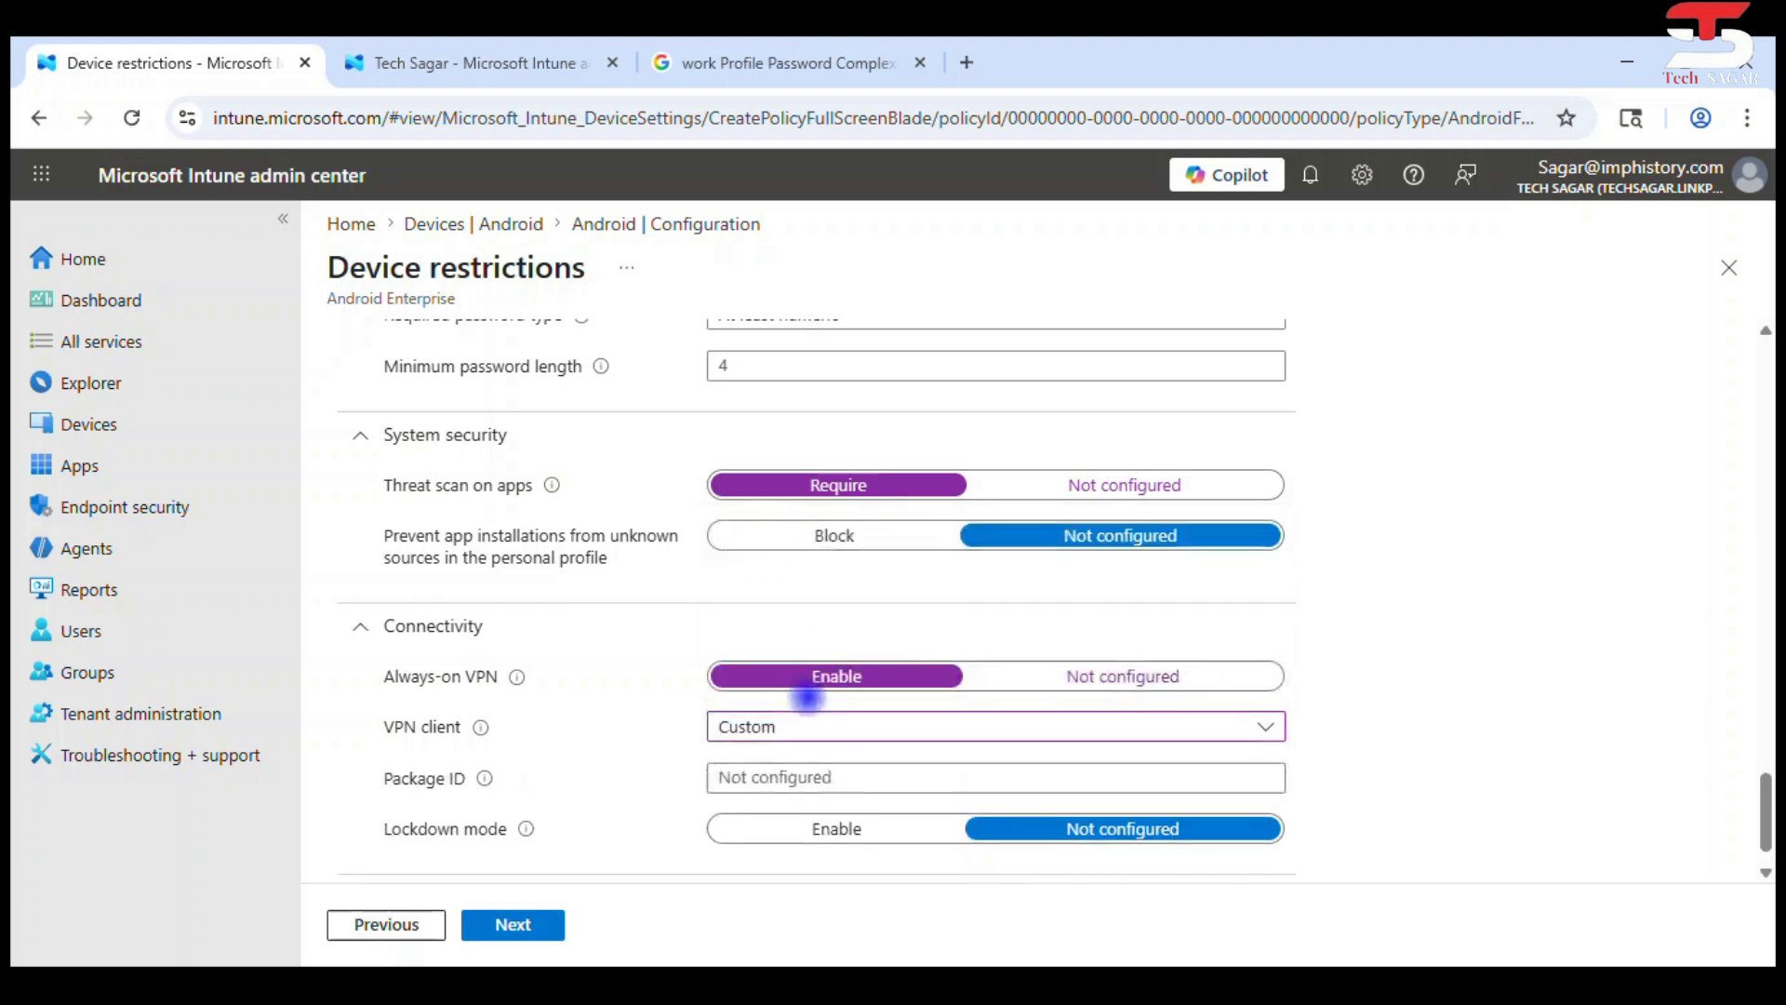
{"action": "left_click", "coordinate": [869, 780]}
{"action": "scroll", "coordinate": [1023, 600], "scroll_direction": "down", "scroll_amount": 1}
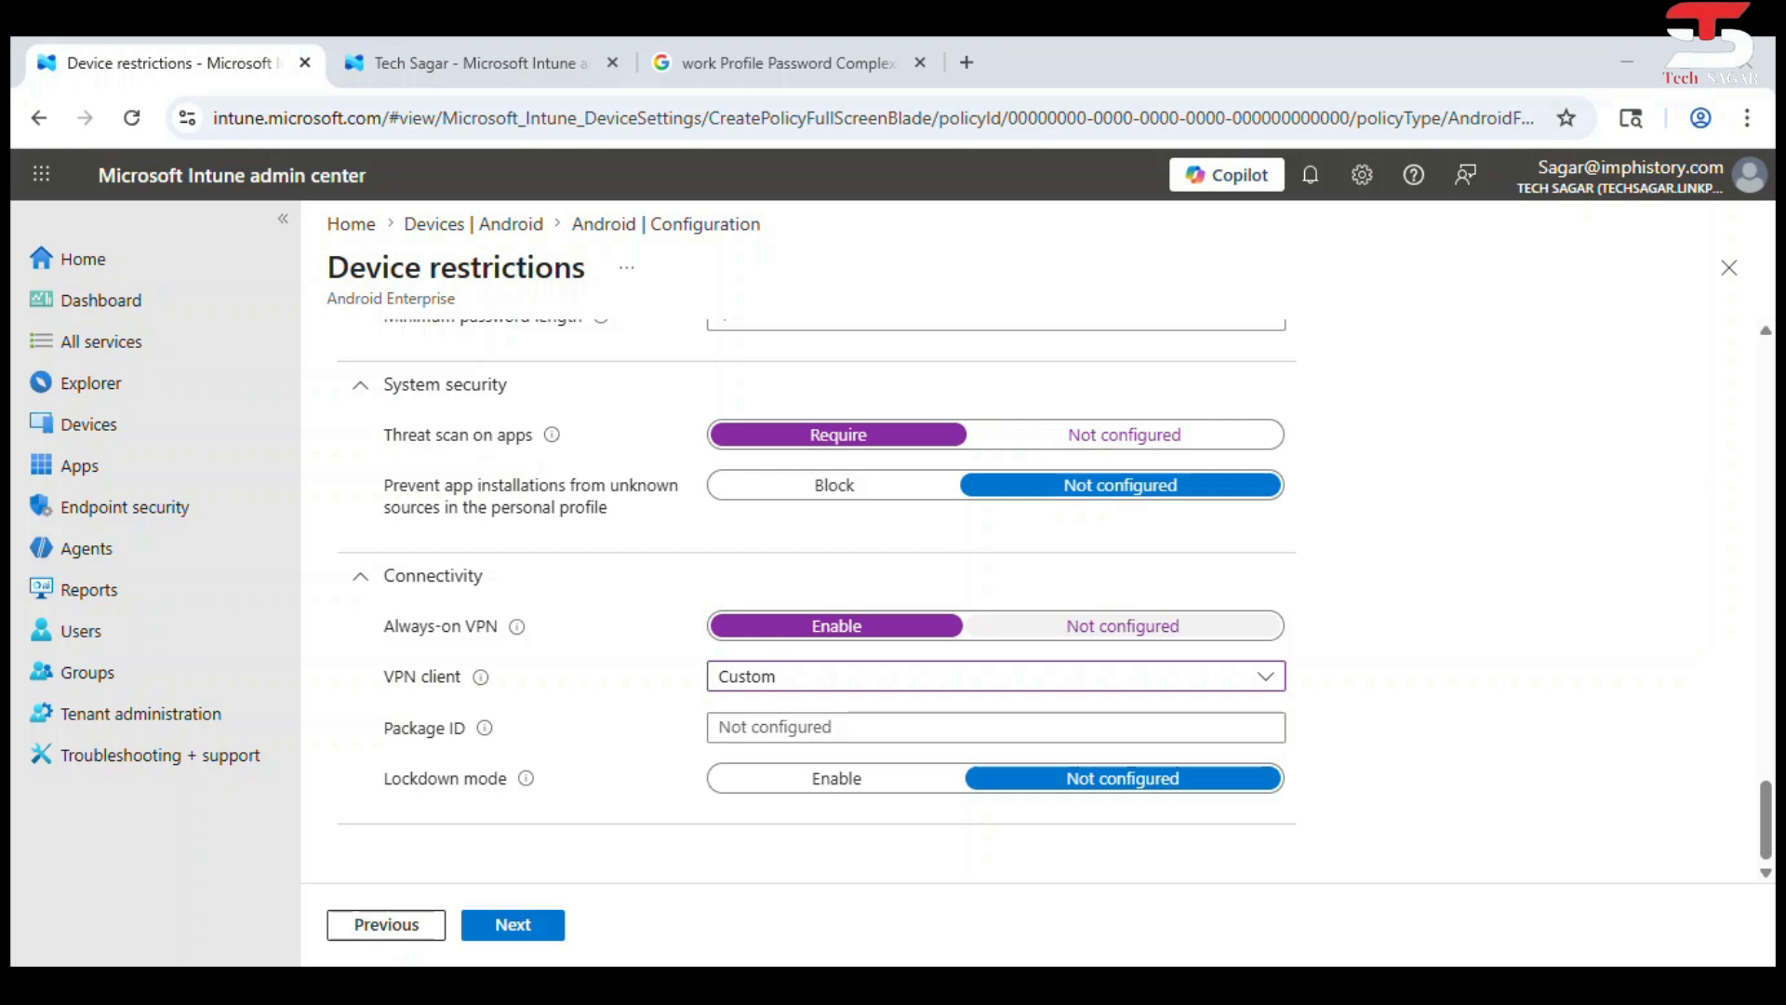
Set Always-on VPN back to Not configured and continue to the assignments
{"action": "left_click", "coordinate": [1047, 624]}
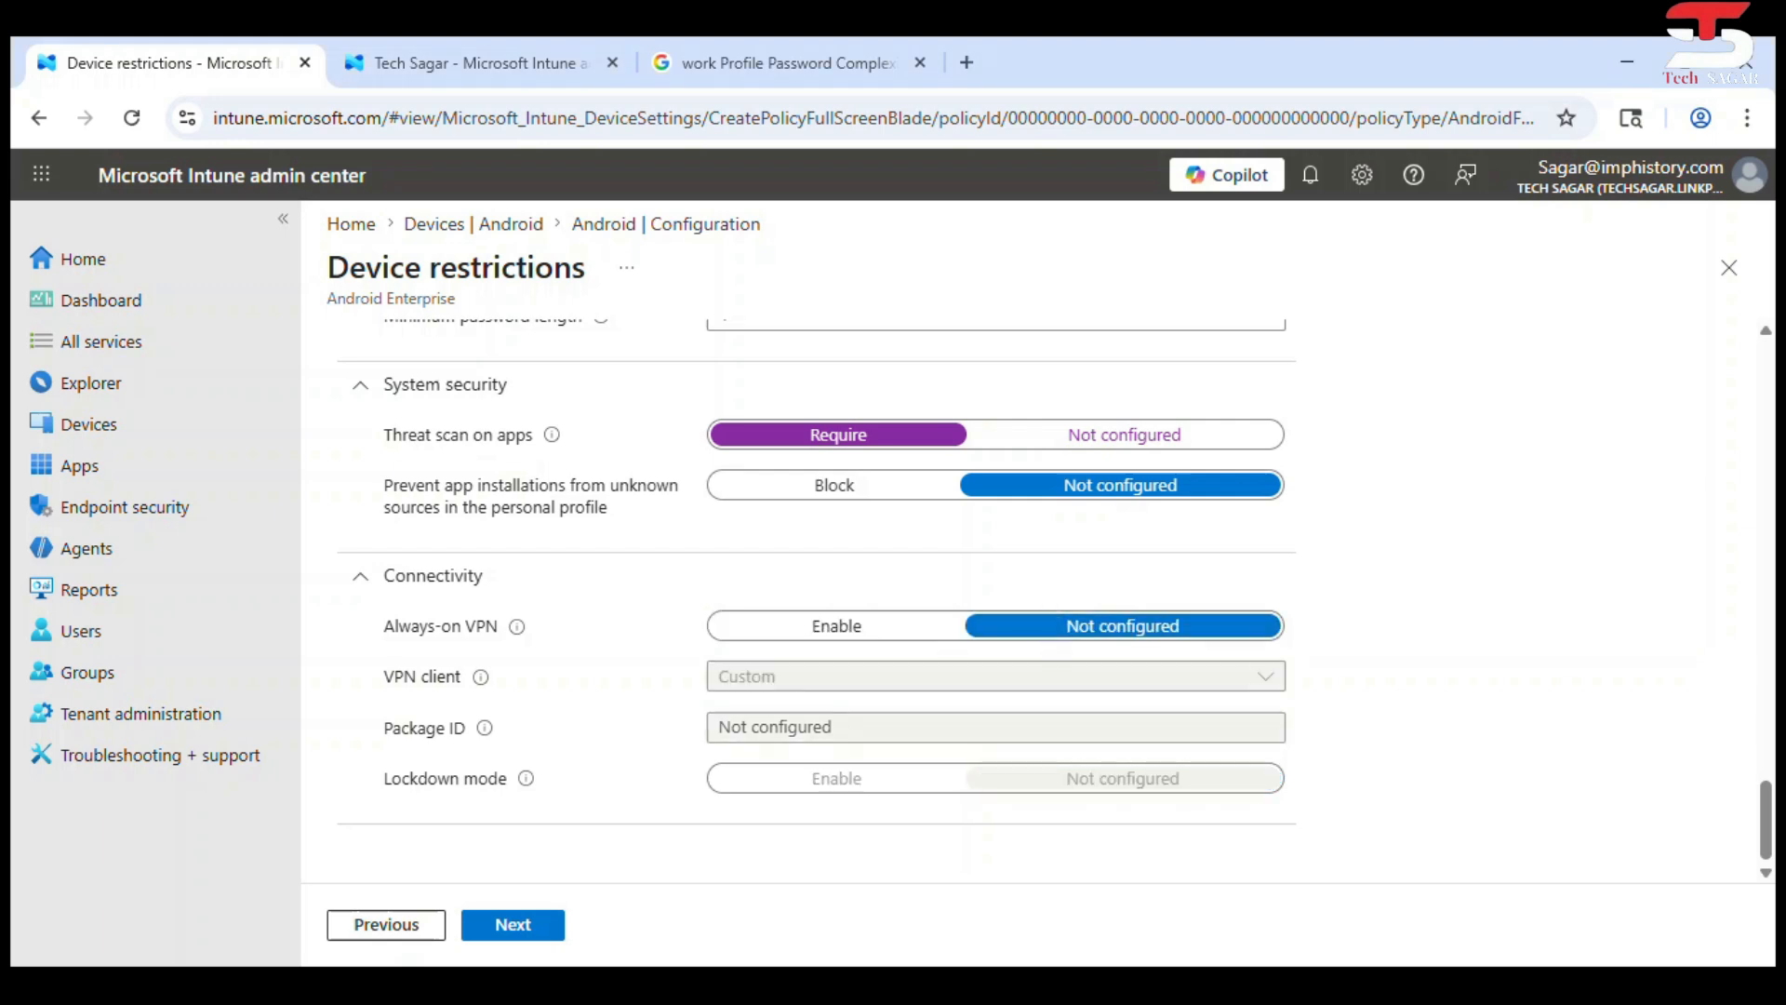
{"action": "left_click", "coordinate": [835, 624]}
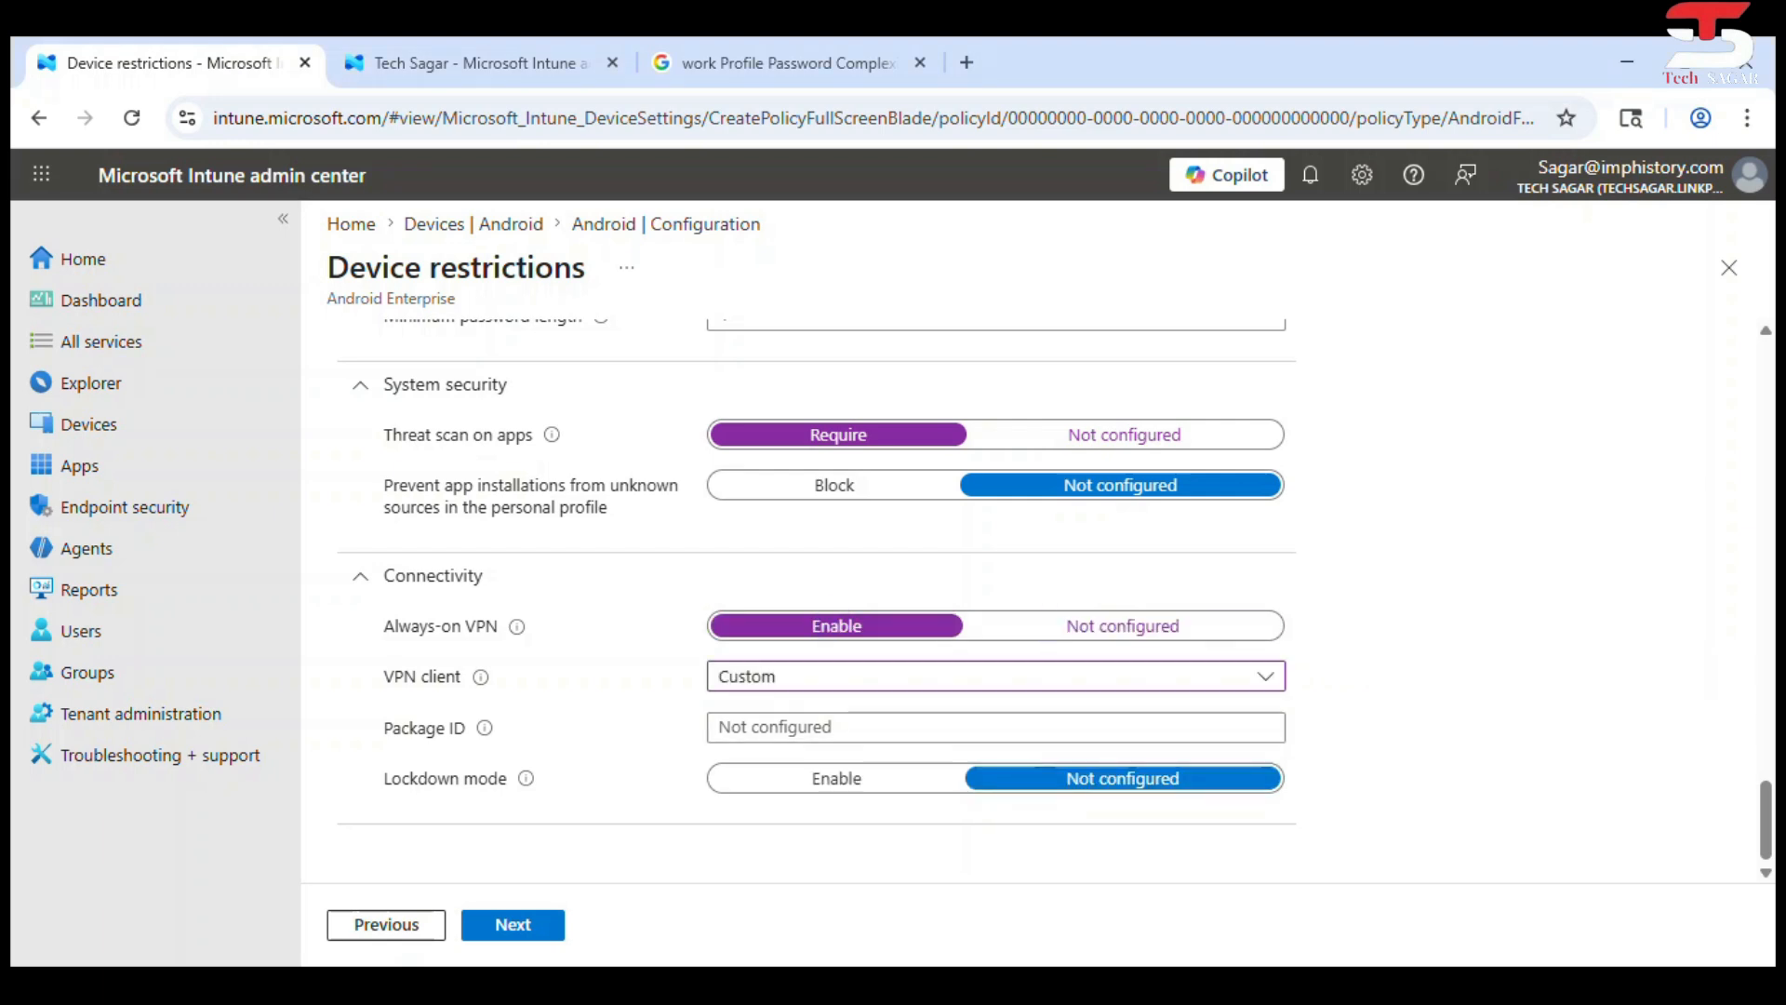
{"action": "mouse_move", "coordinate": [526, 778]}
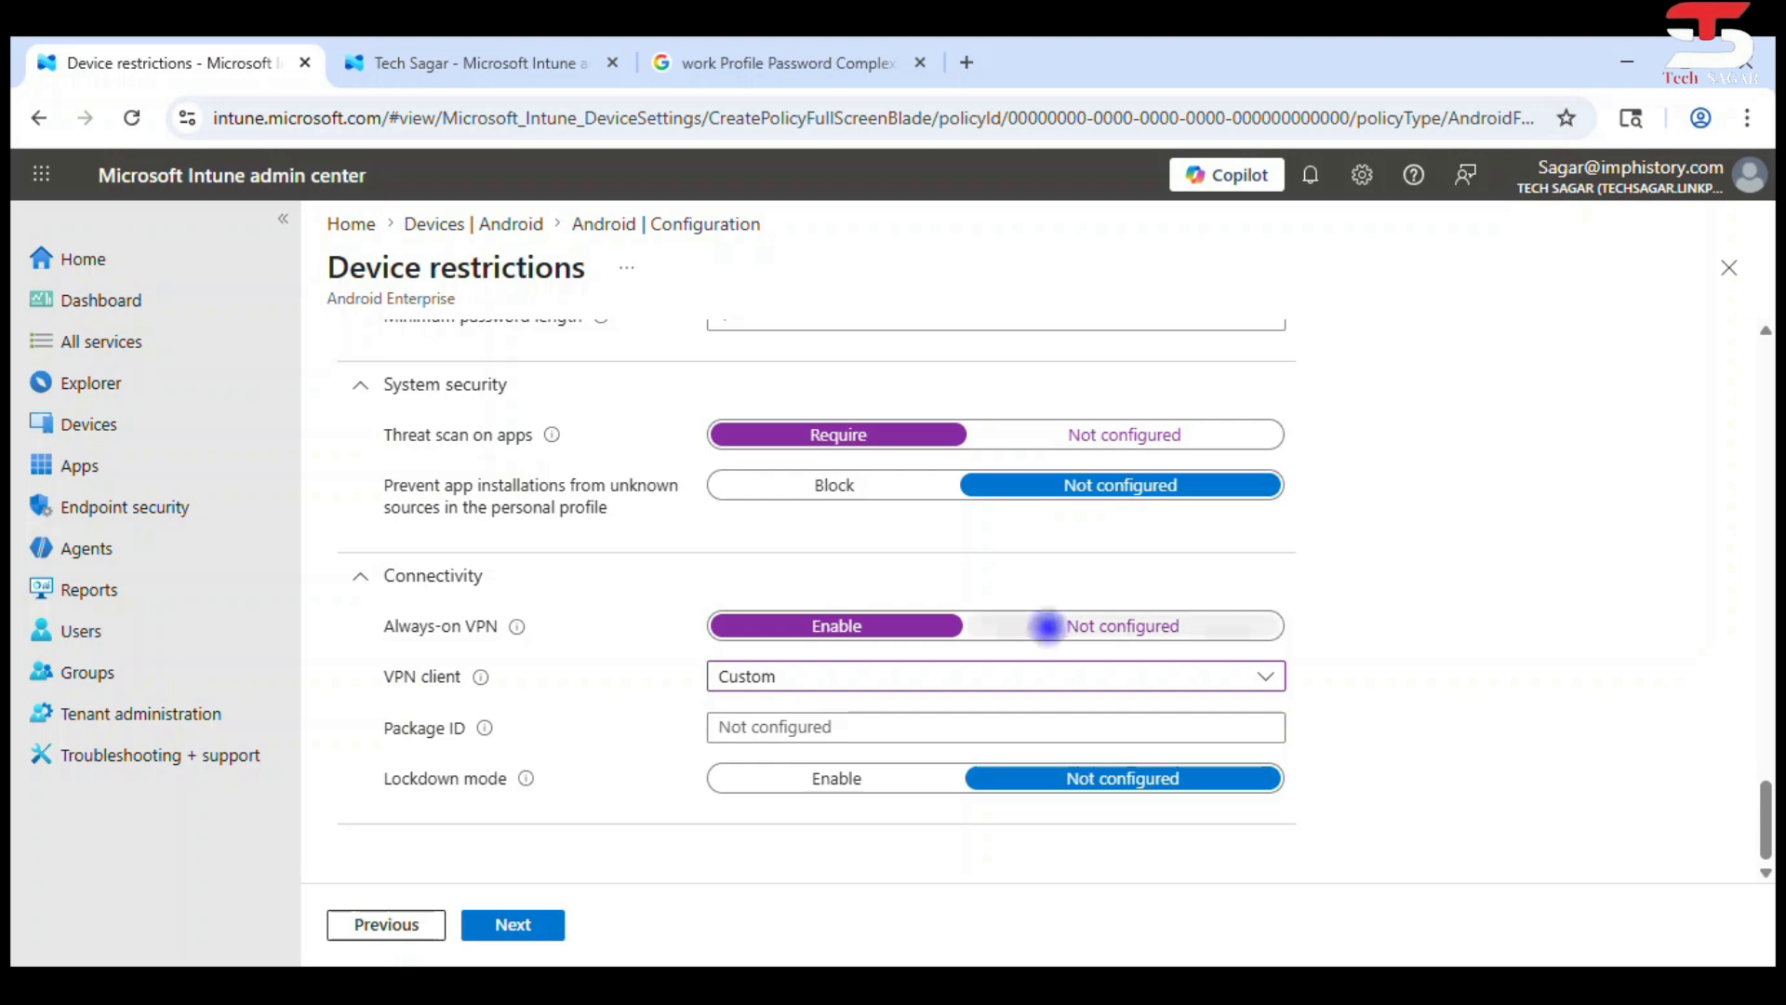
{"action": "left_click", "coordinate": [1049, 624]}
{"action": "scroll", "coordinate": [995, 596], "scroll_direction": "up", "scroll_amount": 3}
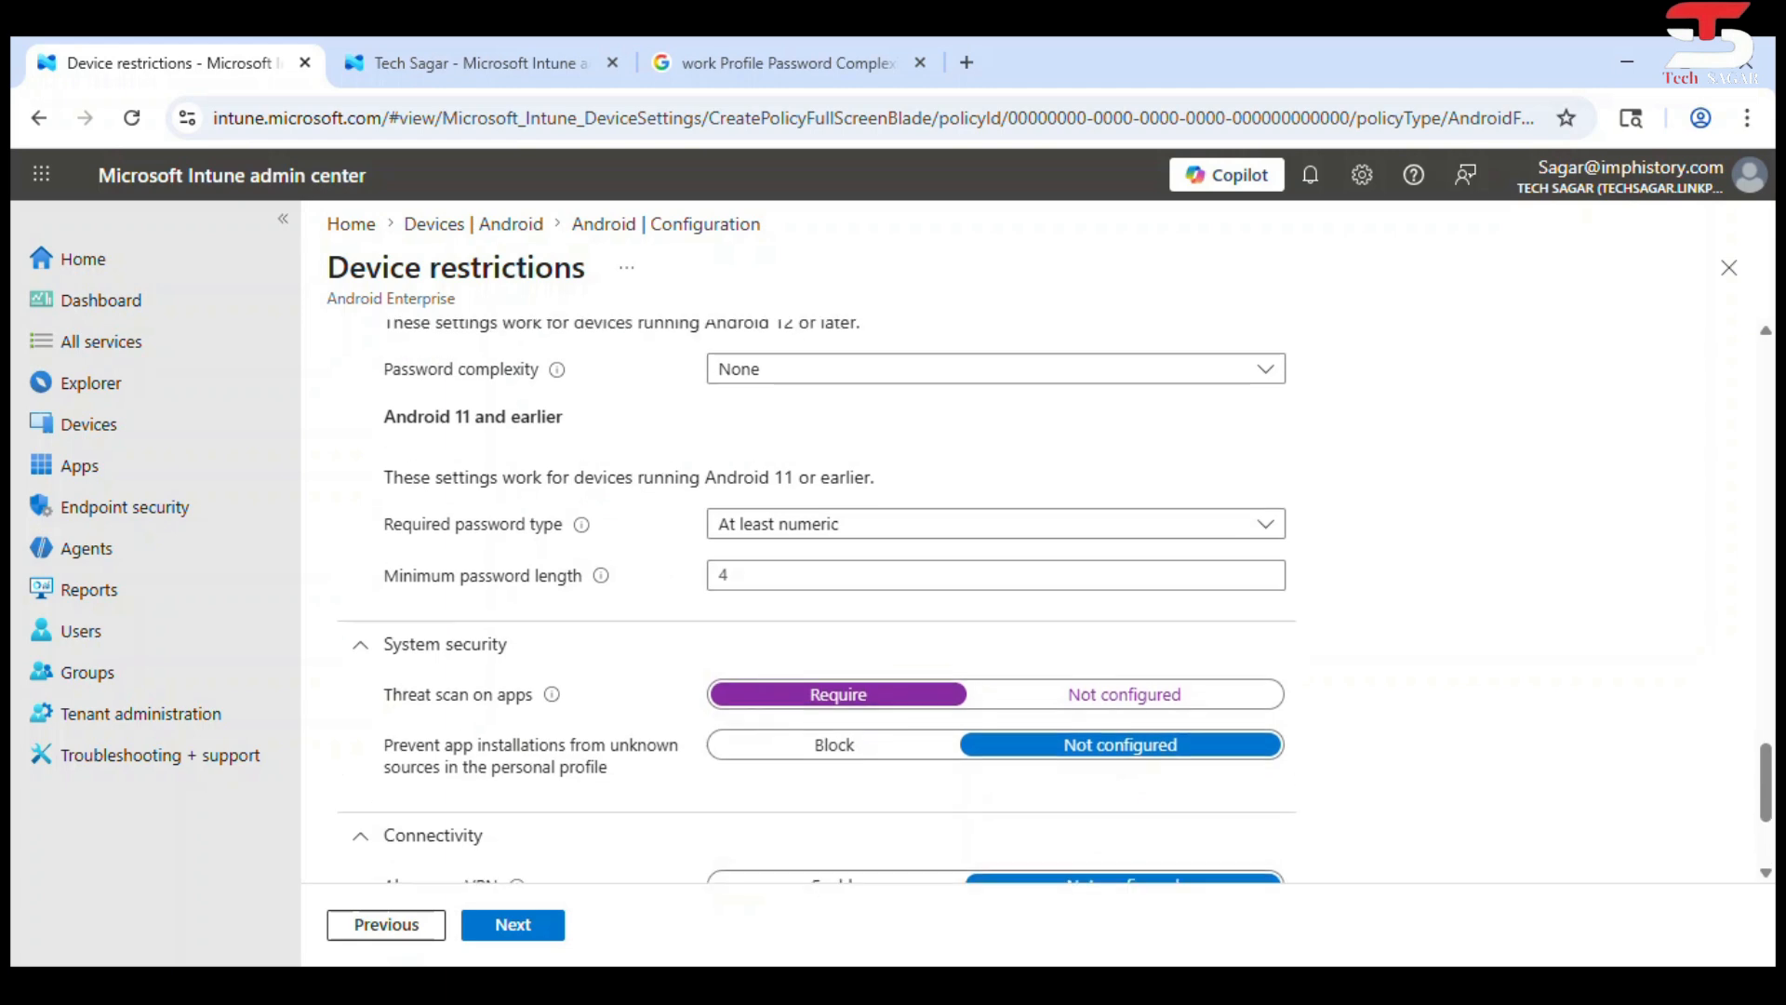
{"action": "scroll", "coordinate": [995, 595], "scroll_direction": "down", "scroll_amount": 1}
{"action": "left_click", "coordinate": [512, 924]}
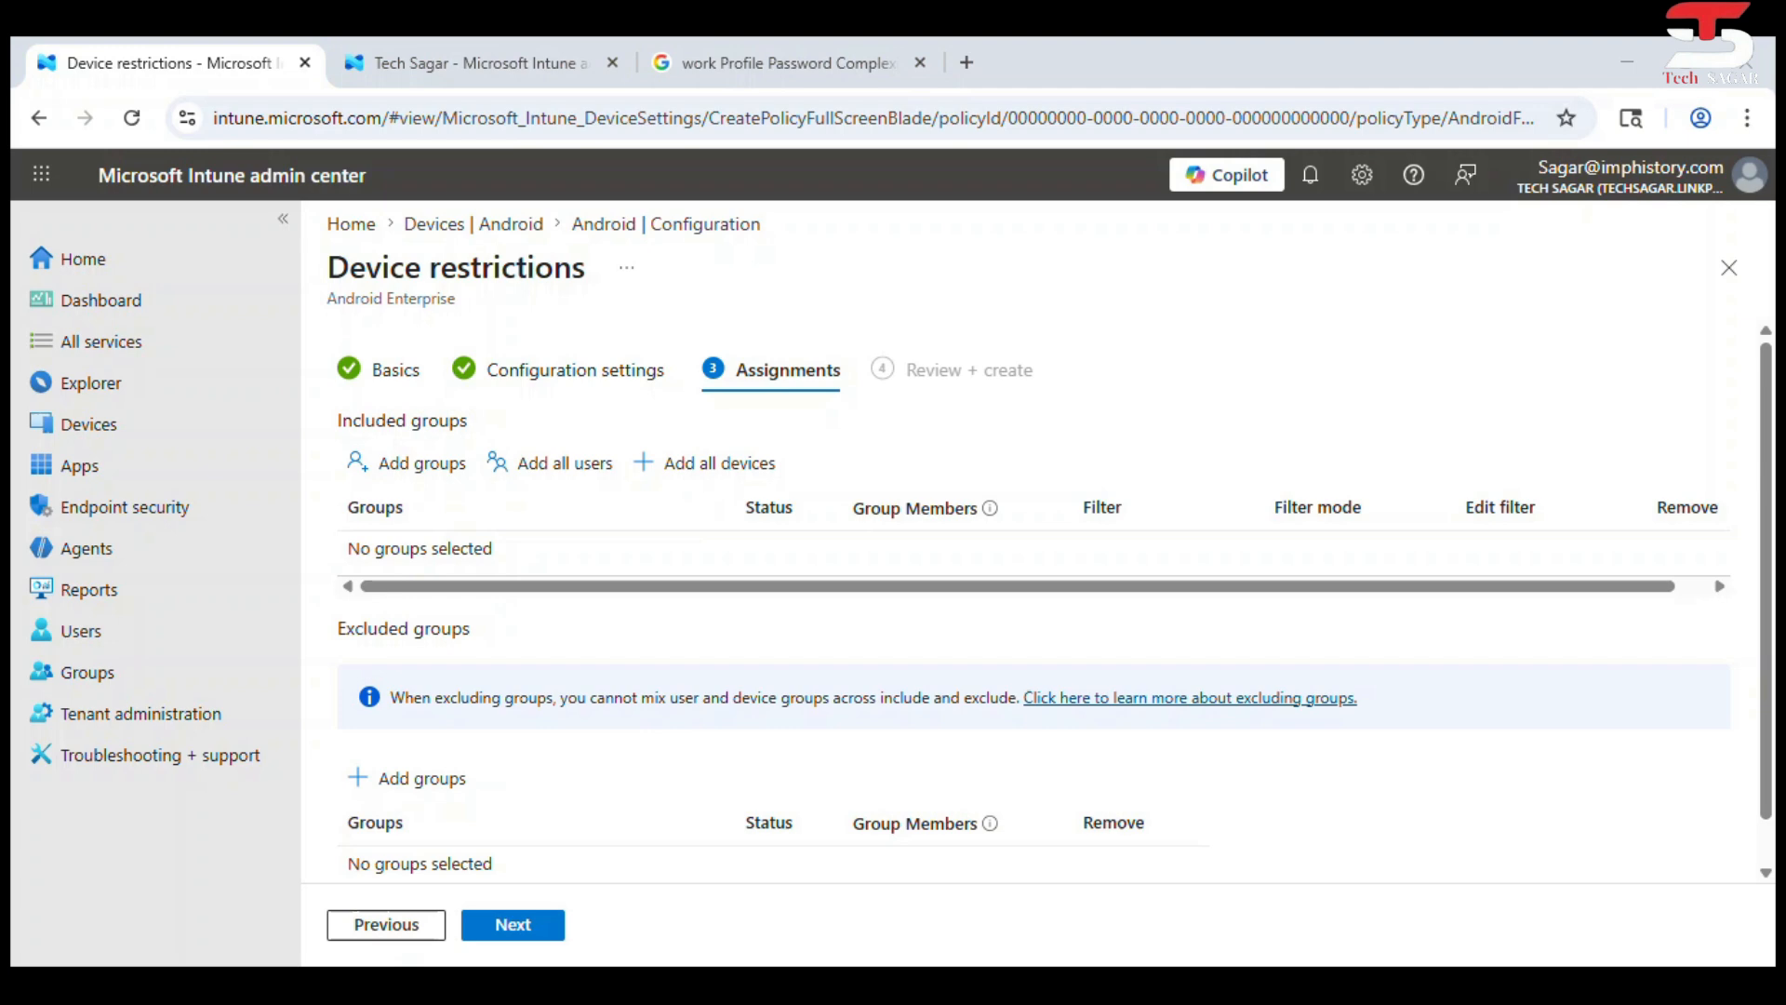
Search the groups for "int" and add INT_And_Comp_Policy to the profile's included groups
{"action": "left_click", "coordinate": [423, 462]}
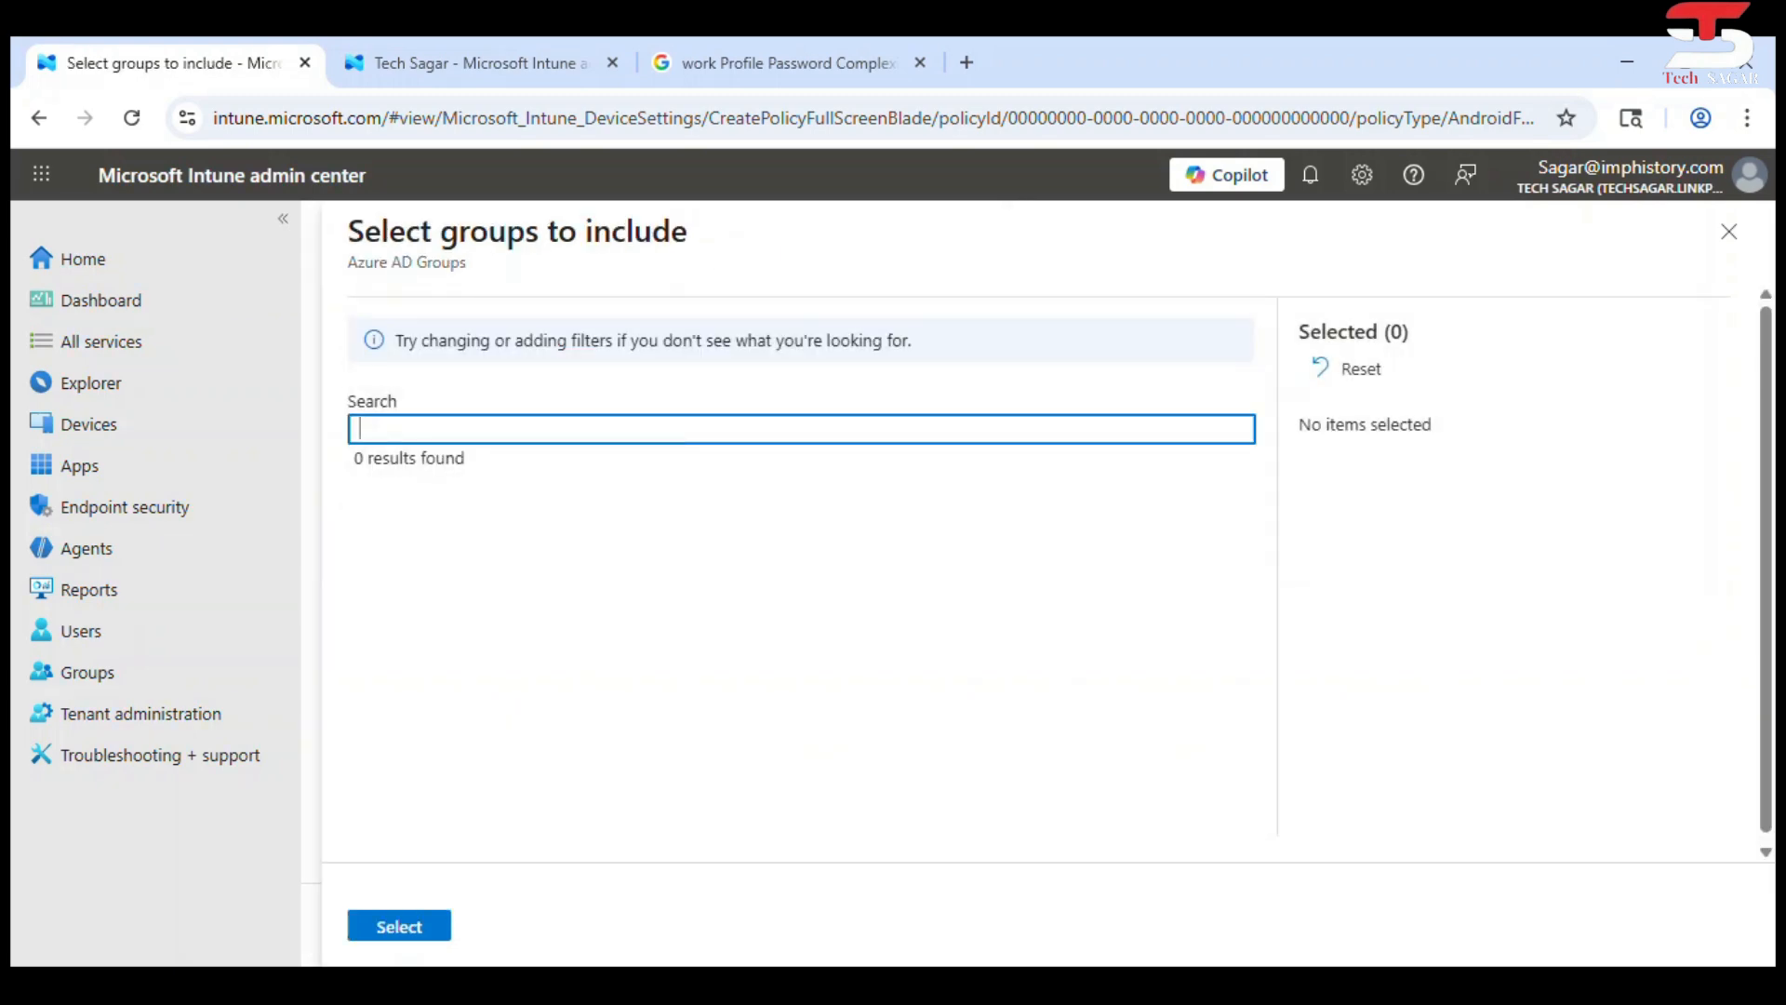
{"action": "type", "text": "int"}
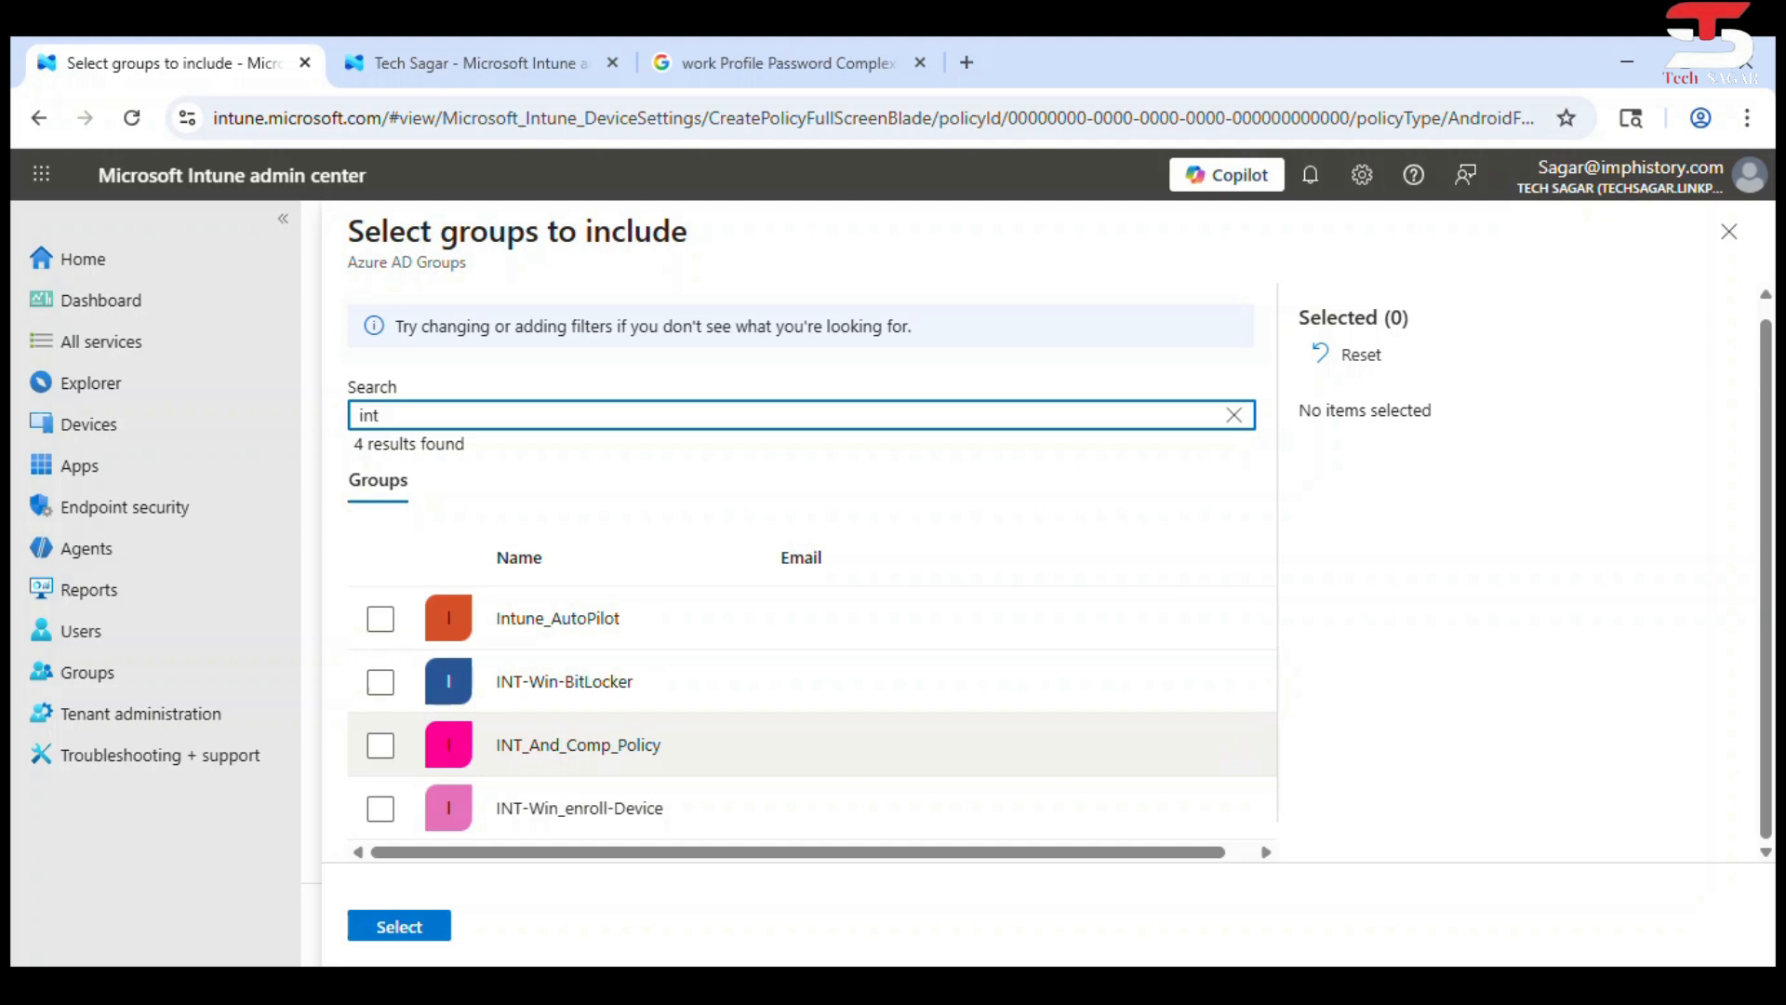
{"action": "left_click", "coordinate": [381, 746]}
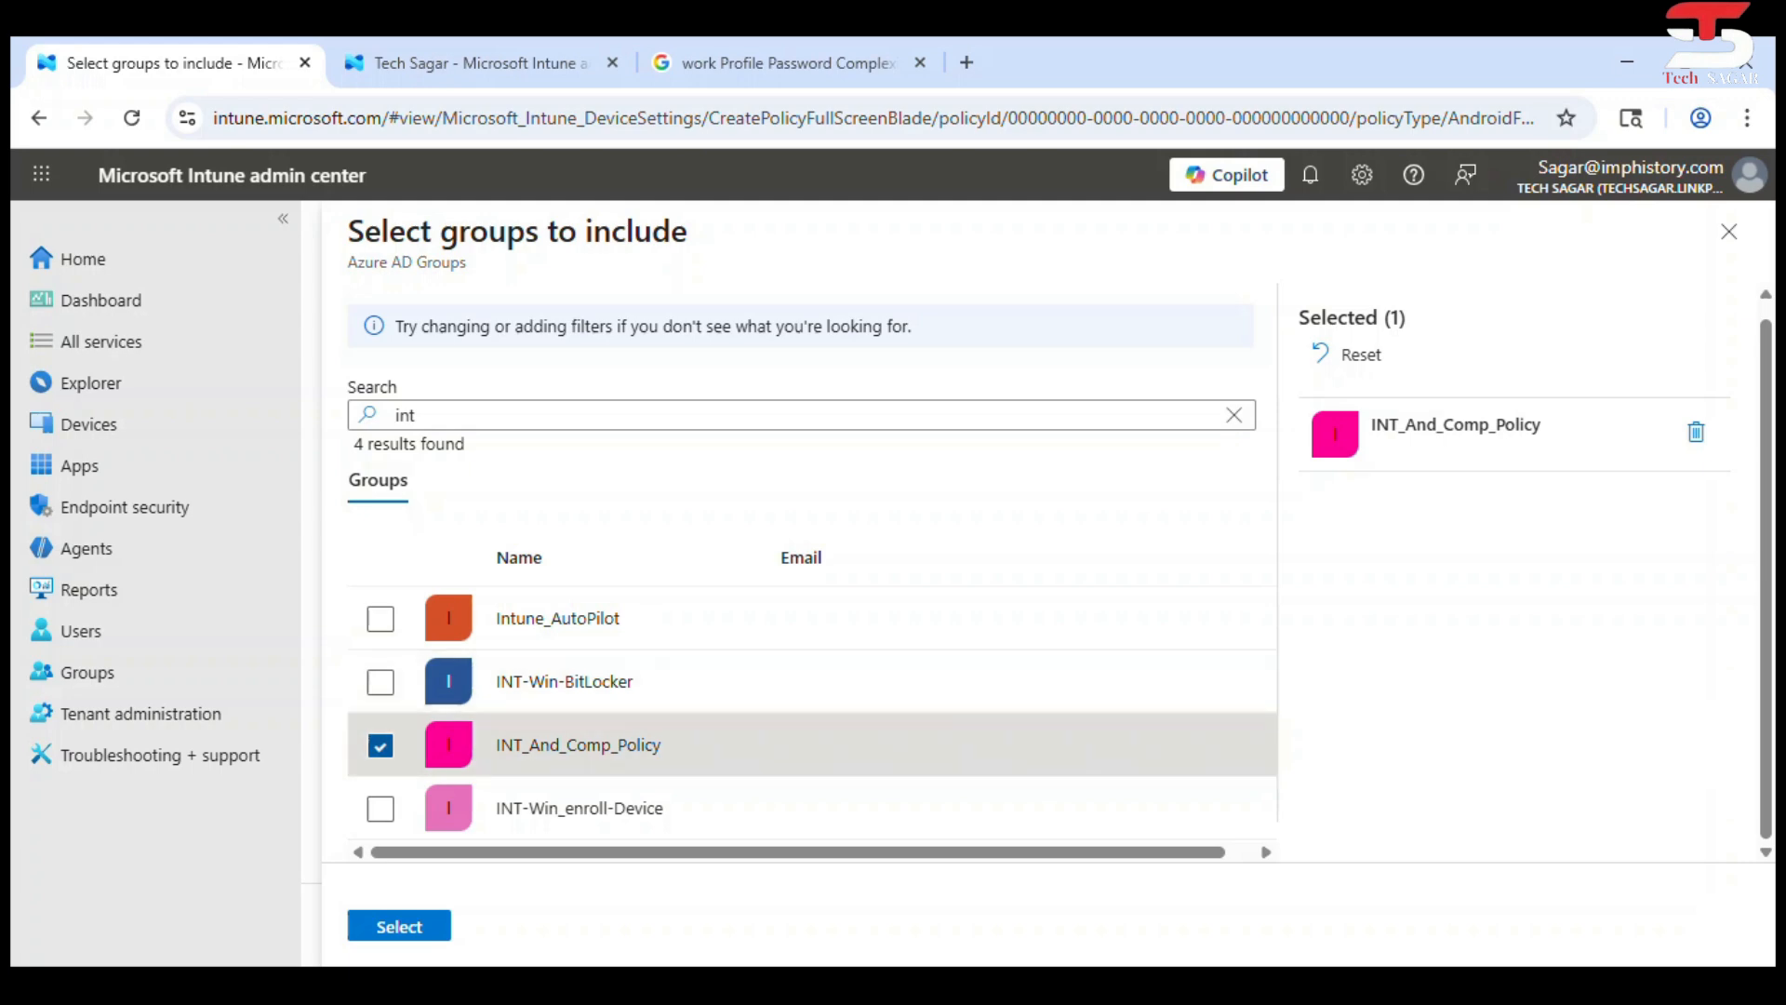
{"action": "left_click_drag", "start_coordinate": [663, 744], "coordinate": [494, 744]}
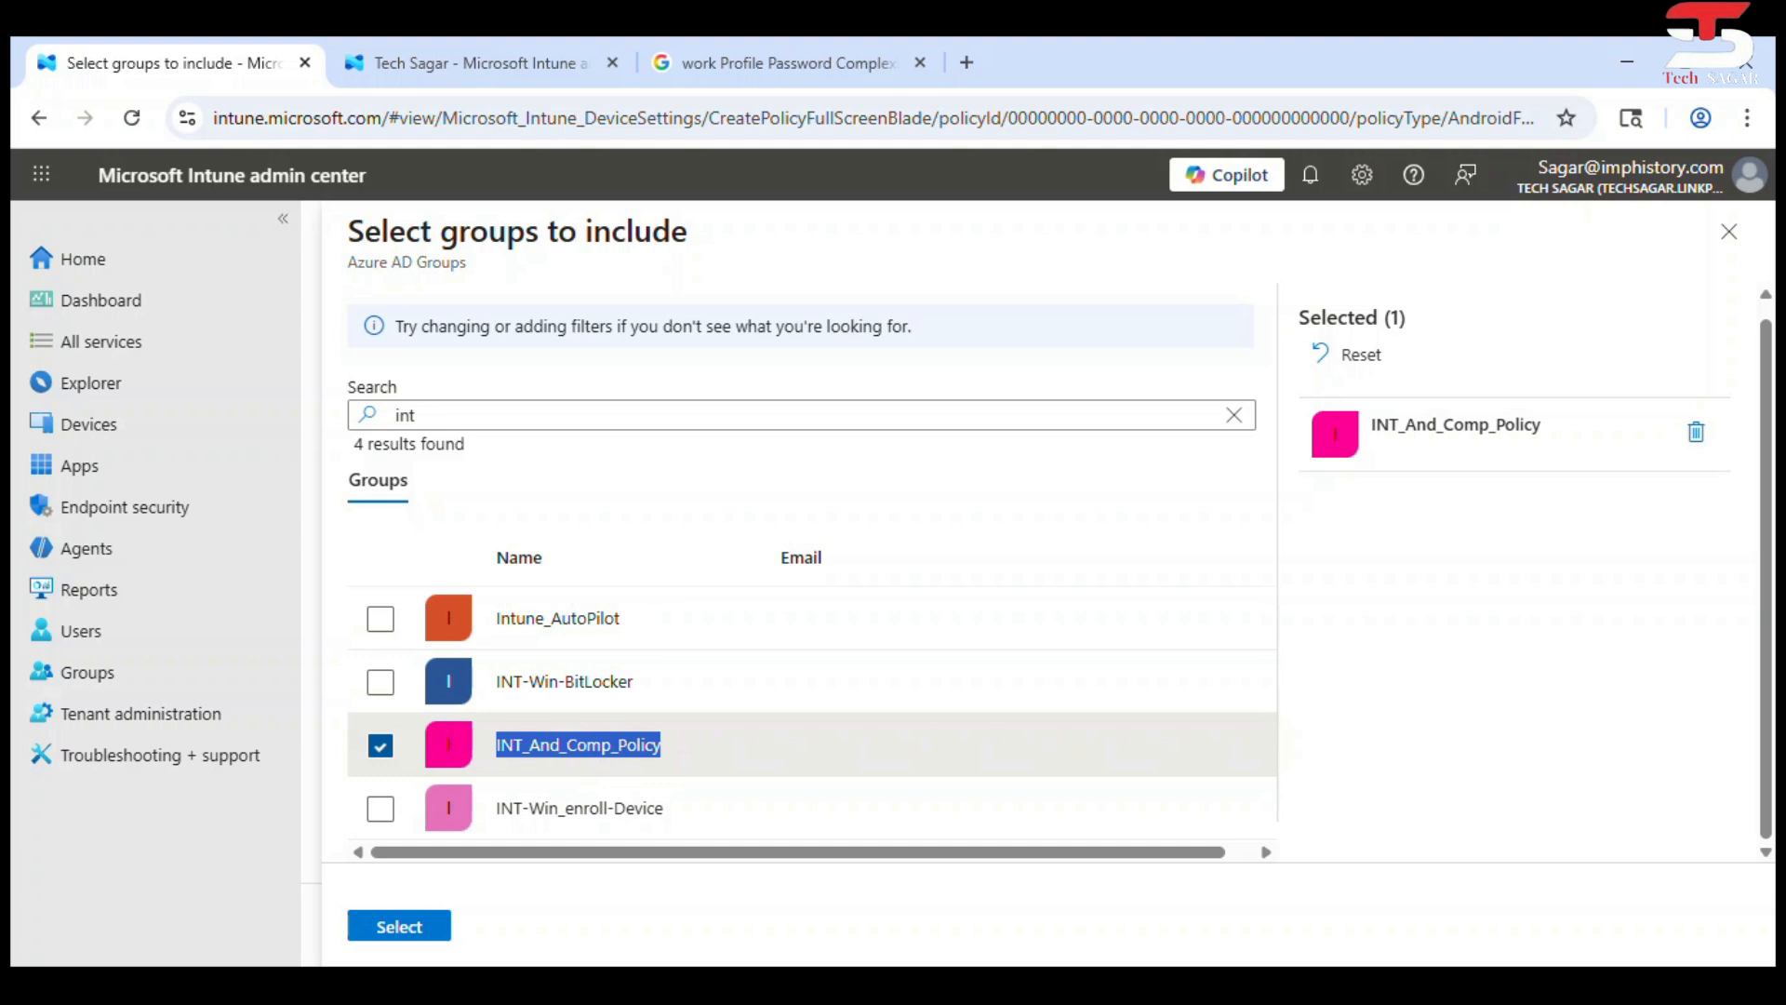
{"action": "left_click", "coordinate": [380, 745]}
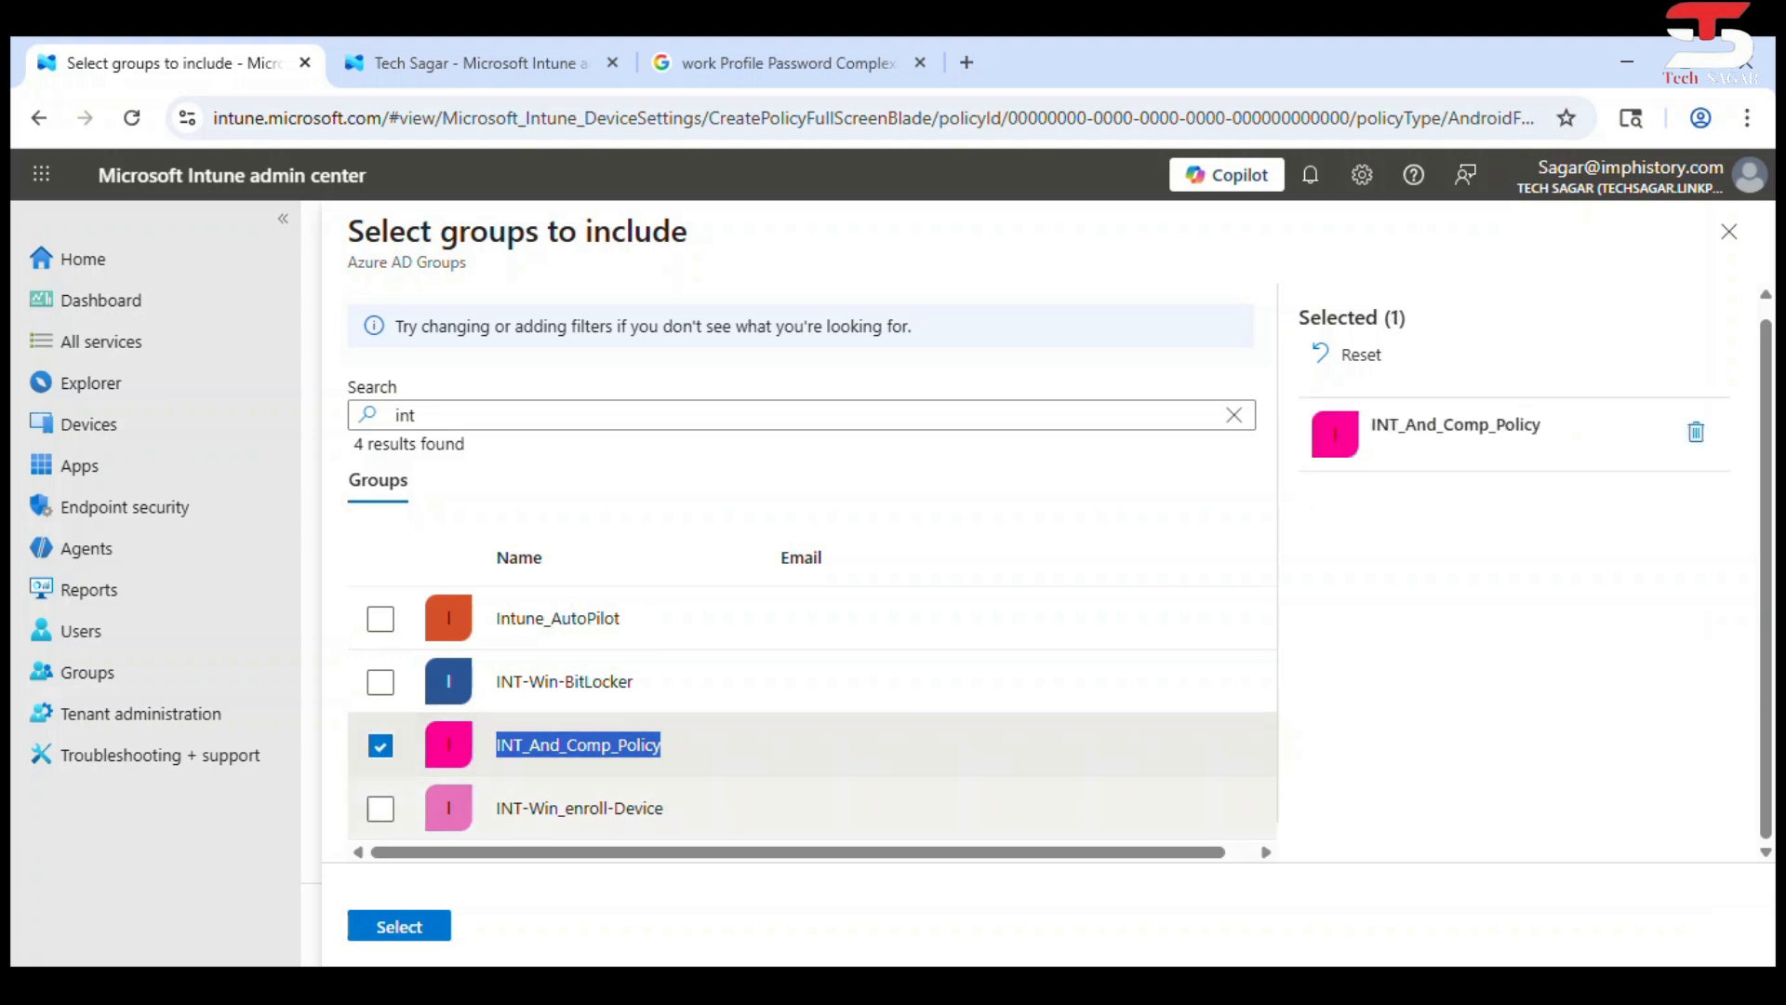
{"action": "left_click", "coordinate": [1271, 968]}
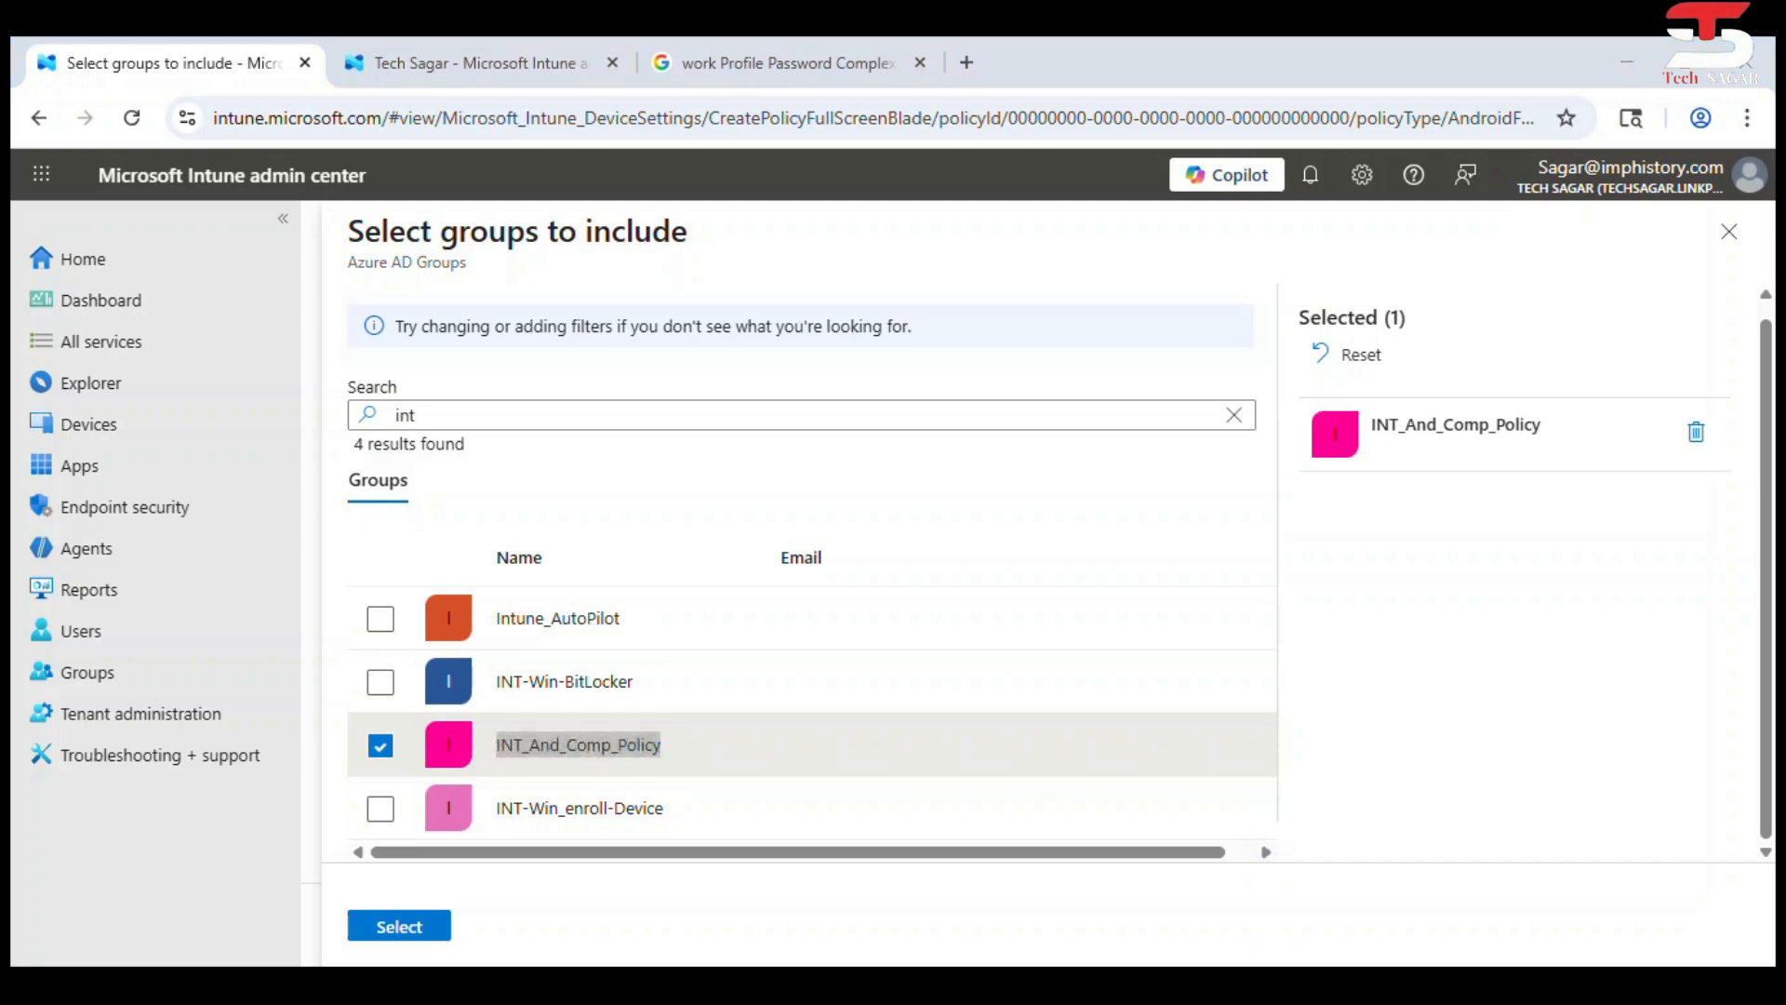
{"action": "left_click", "coordinate": [399, 927]}
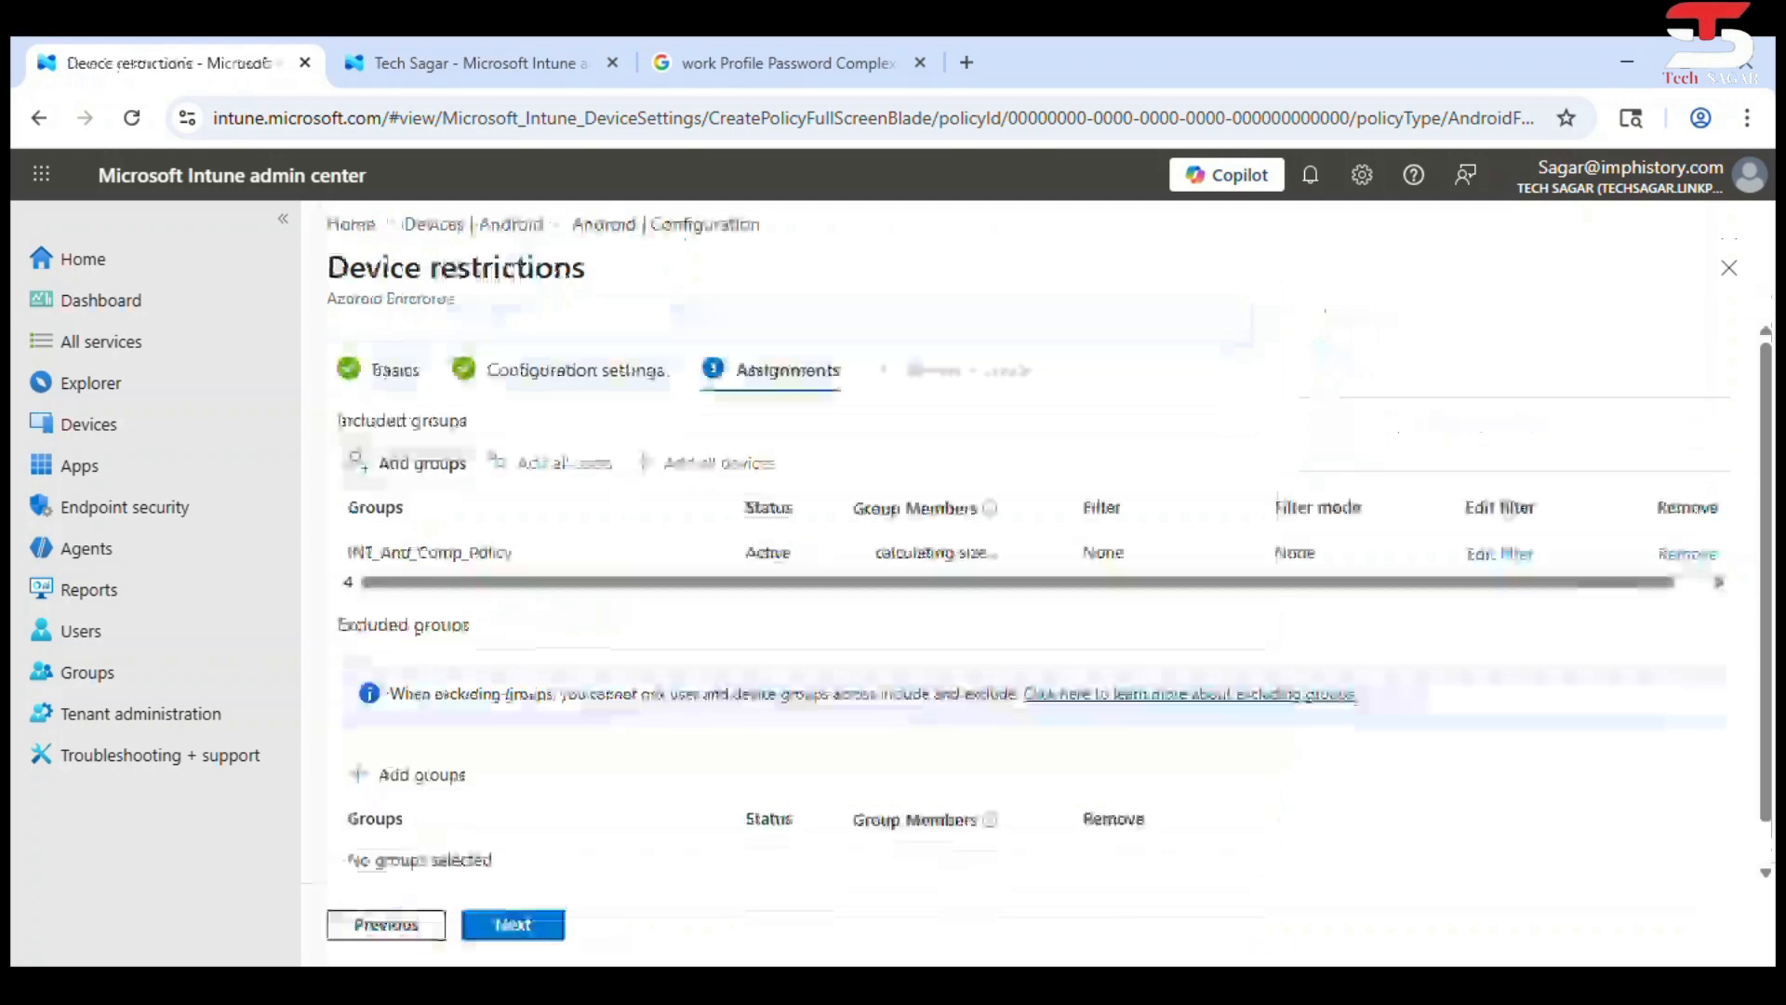
Check the included group's member count and continue to the review stage
{"action": "scroll", "coordinate": [1033, 605], "scroll_direction": "down", "scroll_amount": 1}
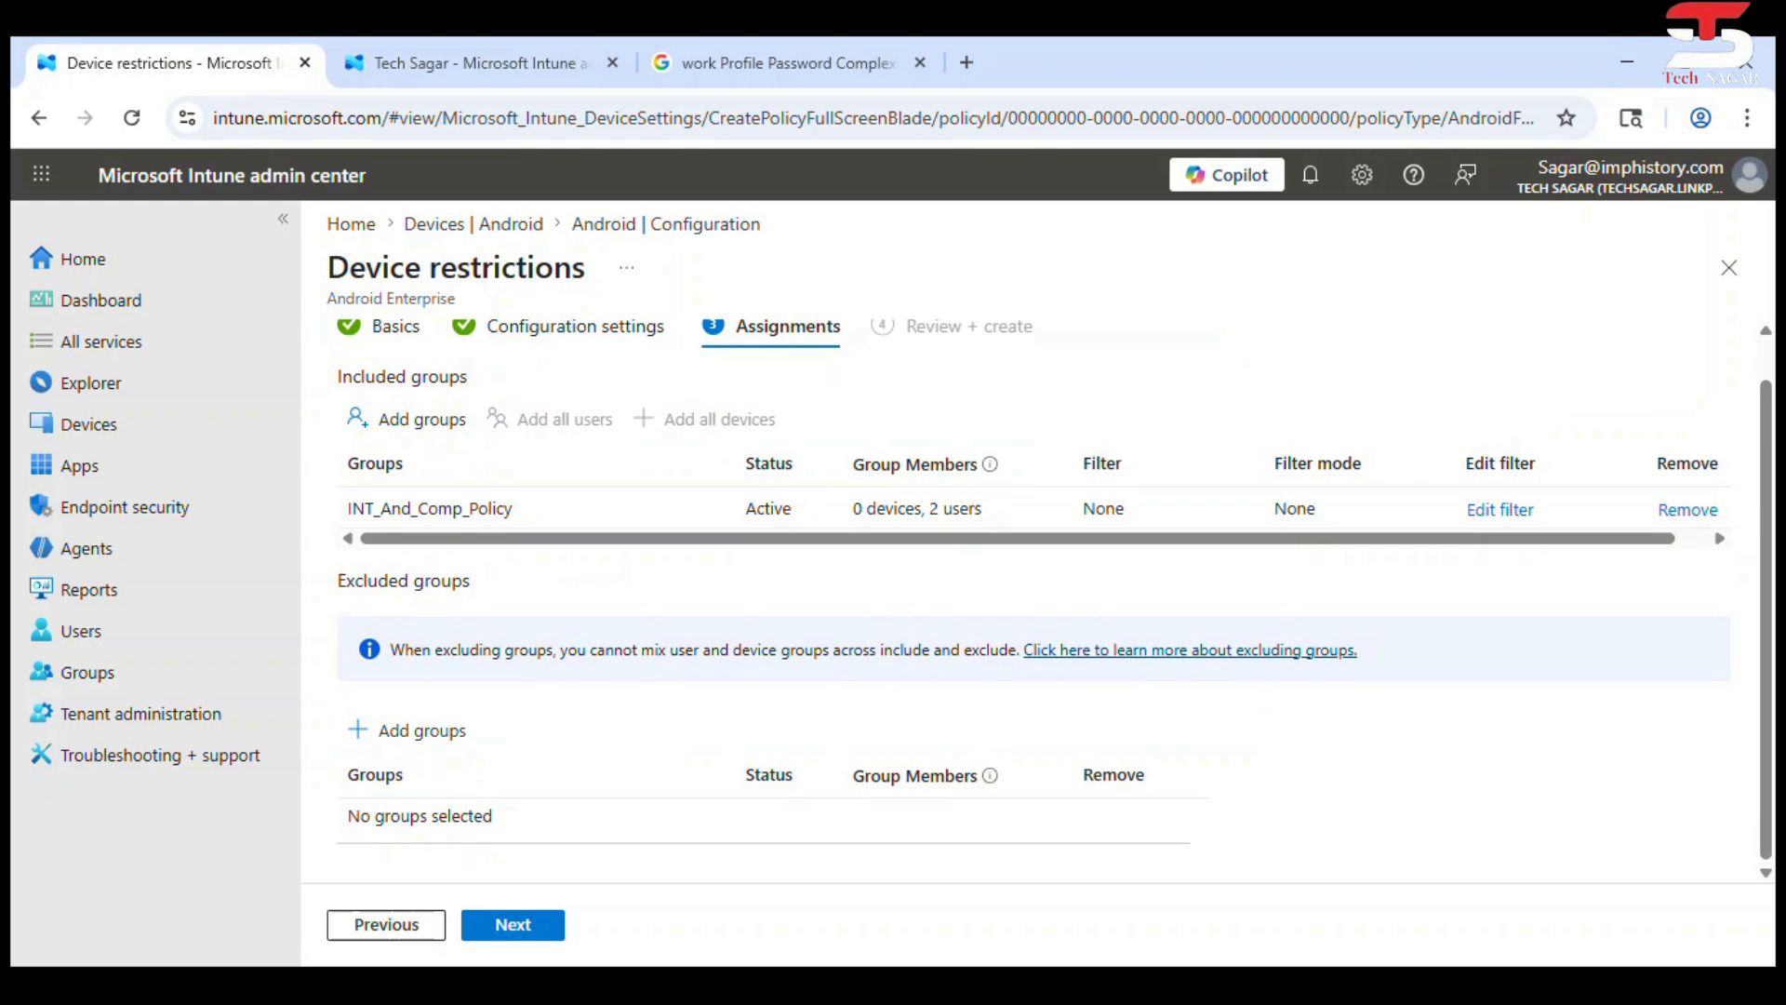
{"action": "left_click_drag", "start_coordinate": [982, 508], "coordinate": [853, 508]}
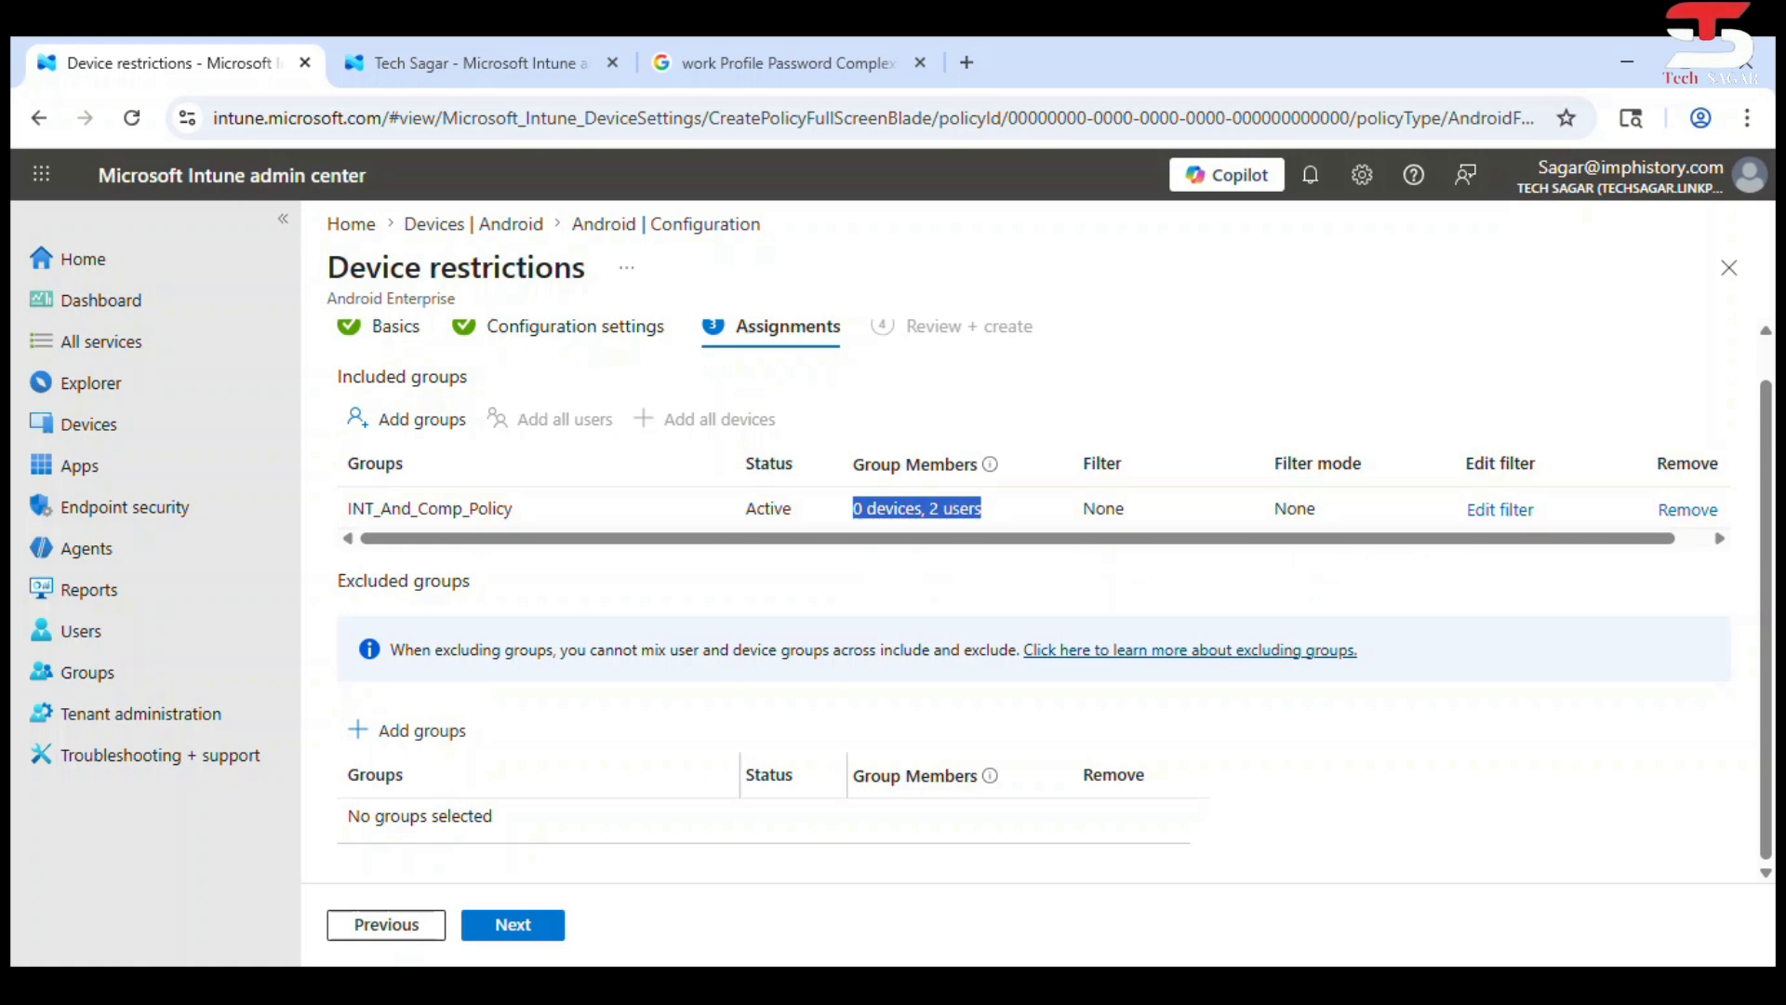
{"action": "scroll", "coordinate": [1053, 594], "scroll_direction": "up", "scroll_amount": 1}
{"action": "left_click", "coordinate": [513, 925]}
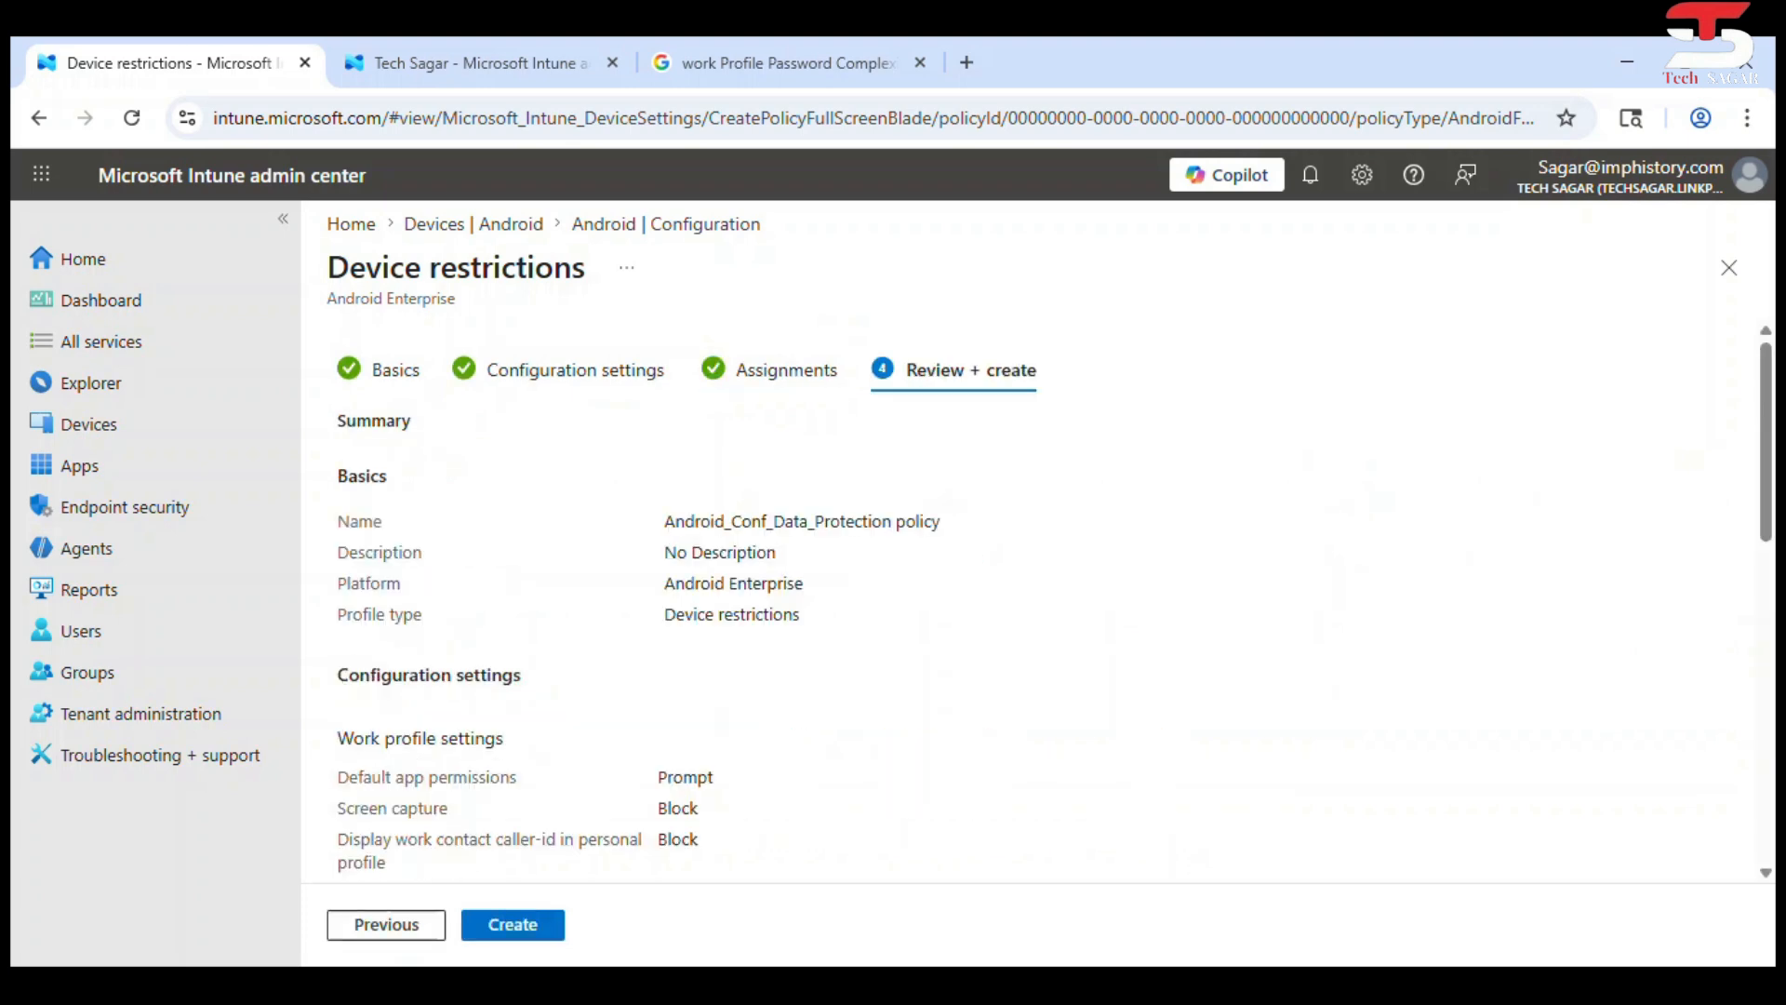
Review the profile summary, covering work profile, password, system security, connectivity and group assignments
{"action": "scroll", "coordinate": [1053, 596], "scroll_direction": "down", "scroll_amount": 5}
{"action": "scroll", "coordinate": [1053, 595], "scroll_direction": "up", "scroll_amount": 1}
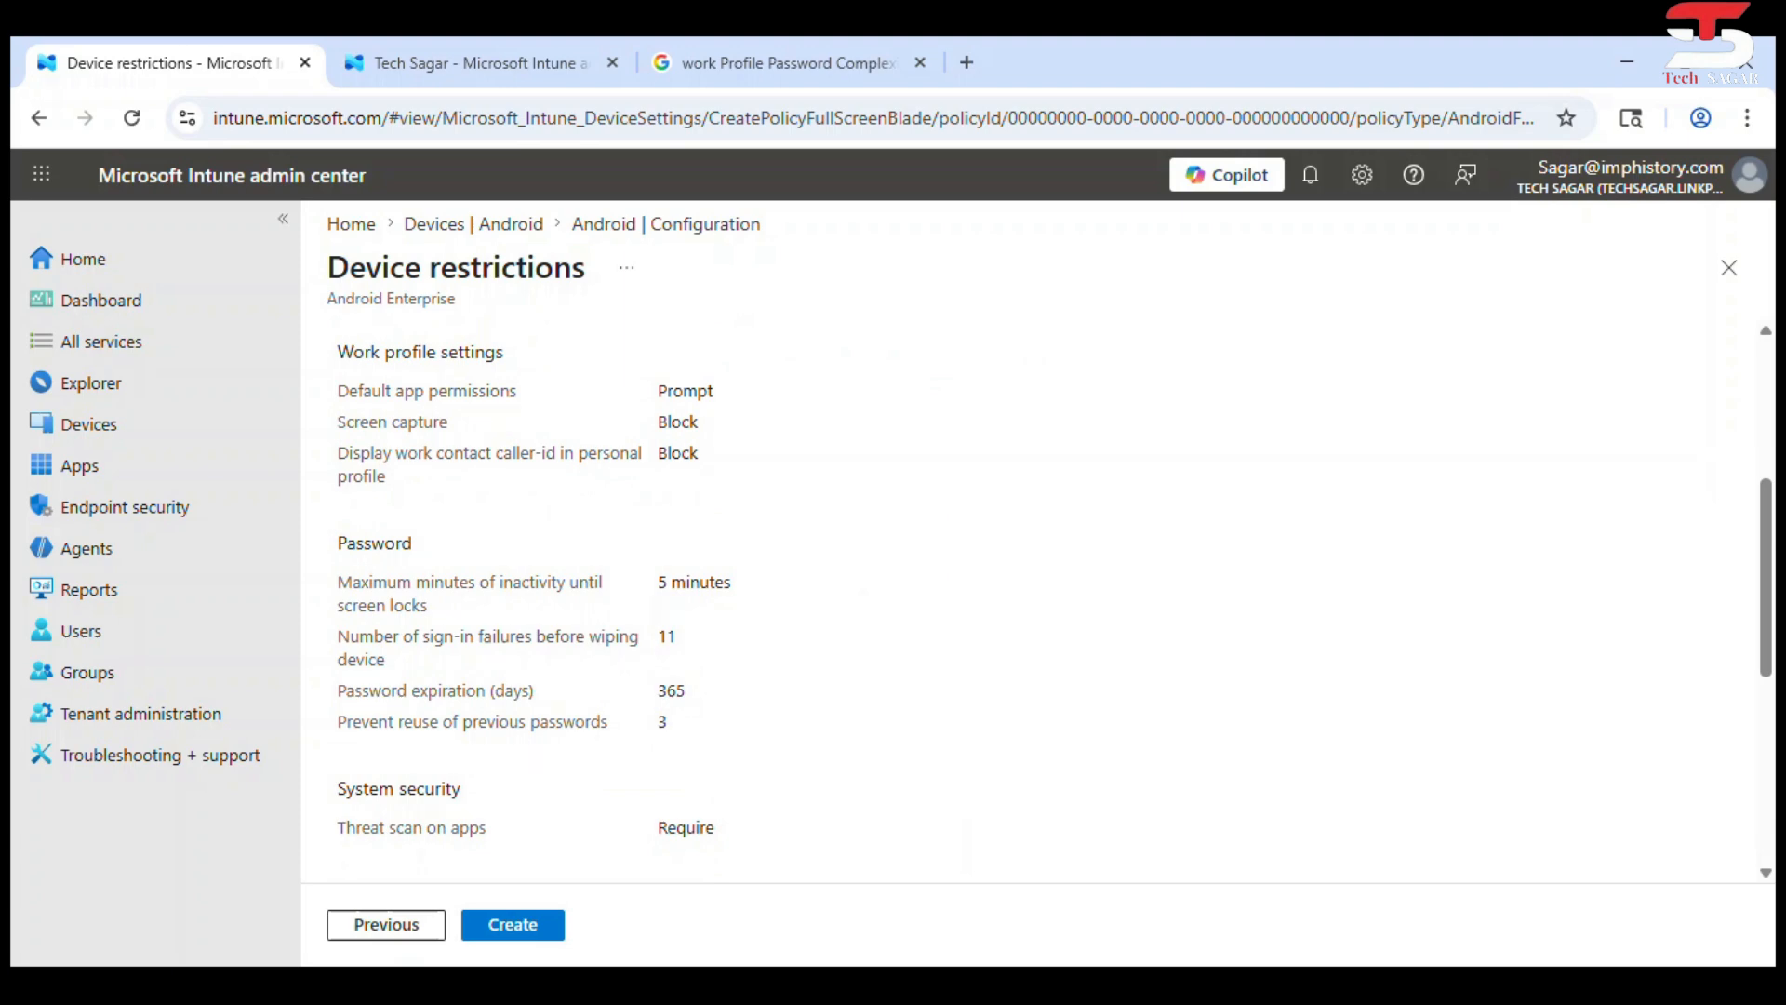
{"action": "scroll", "coordinate": [1053, 596], "scroll_direction": "down", "scroll_amount": 3}
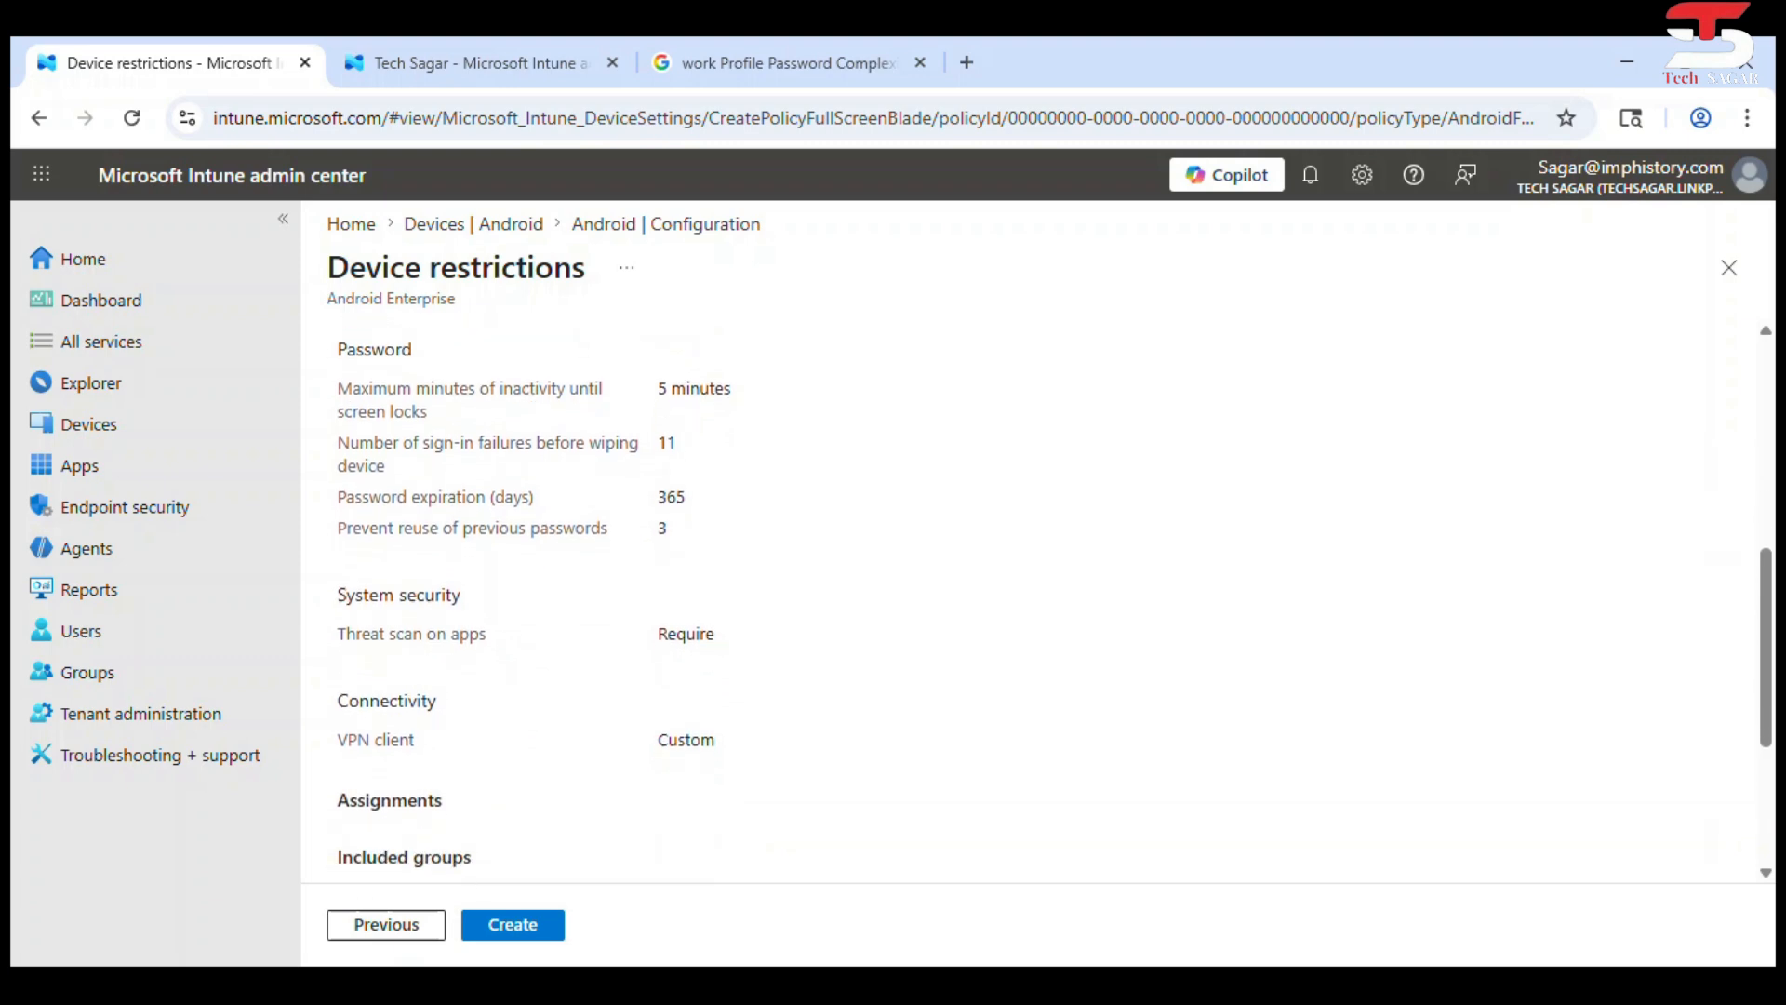
{"action": "scroll", "coordinate": [1053, 601], "scroll_direction": "down", "scroll_amount": 1}
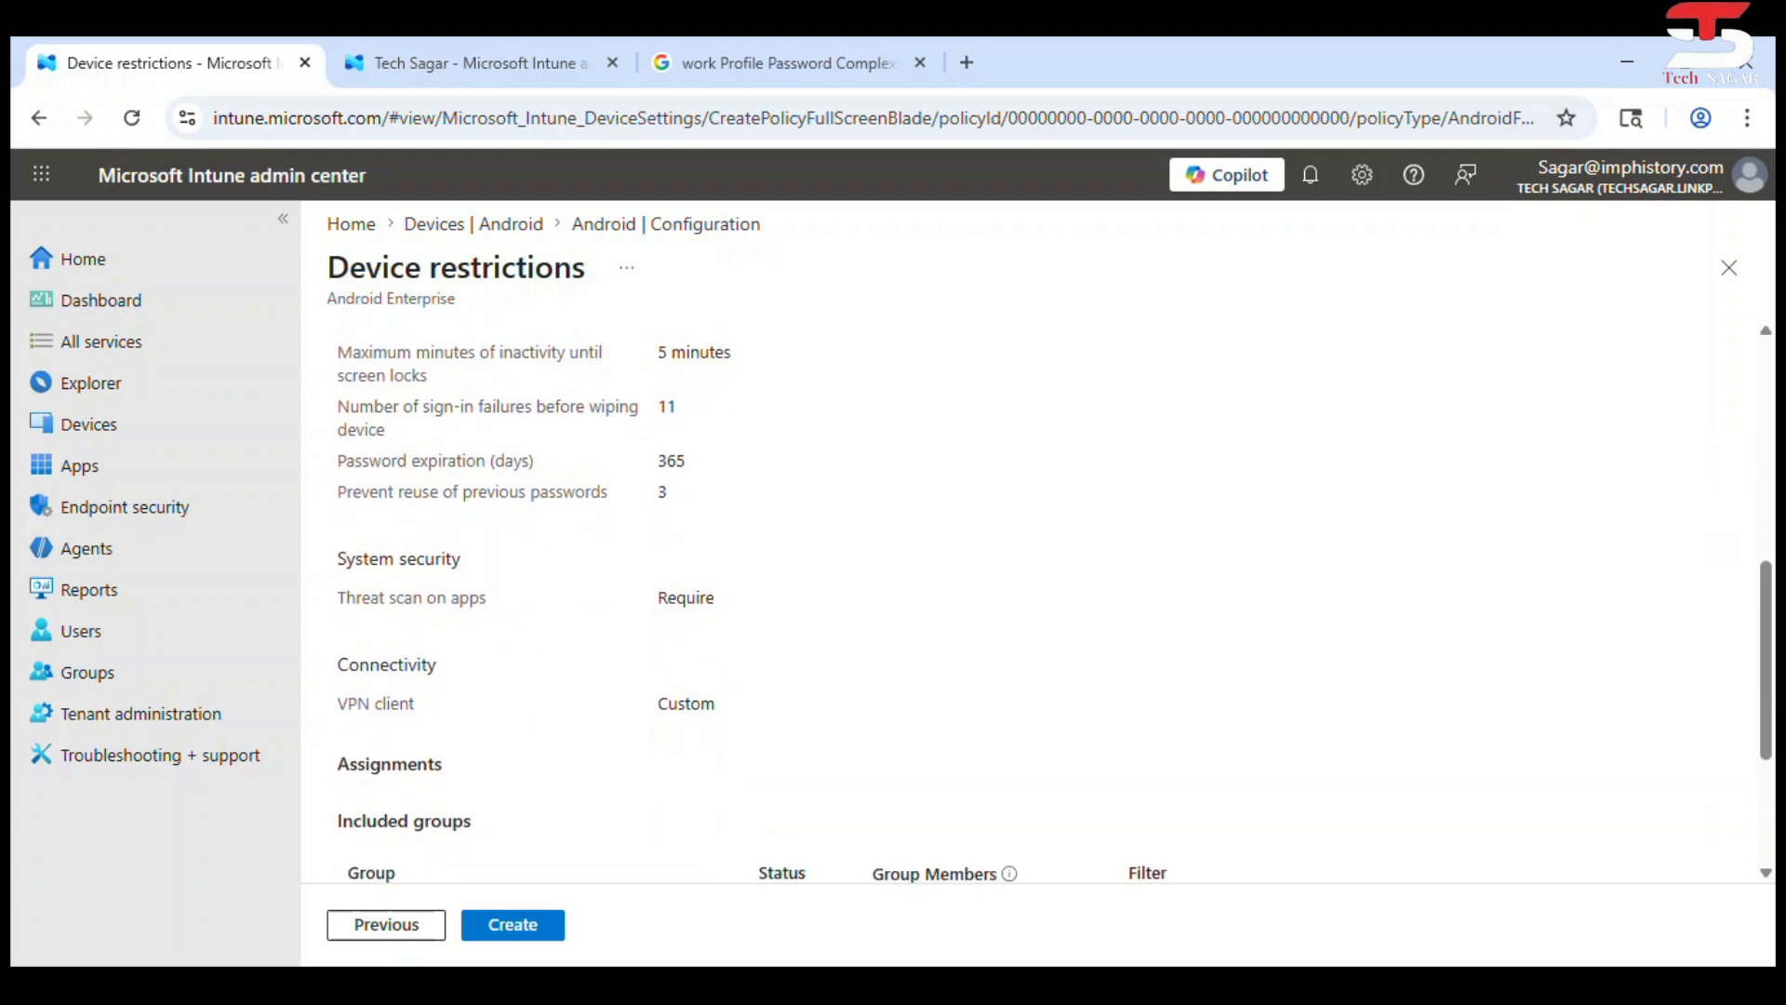
{"action": "left_click_drag", "start_coordinate": [448, 598], "coordinate": [717, 600]}
{"action": "scroll", "coordinate": [716, 600], "scroll_direction": "down", "scroll_amount": 2}
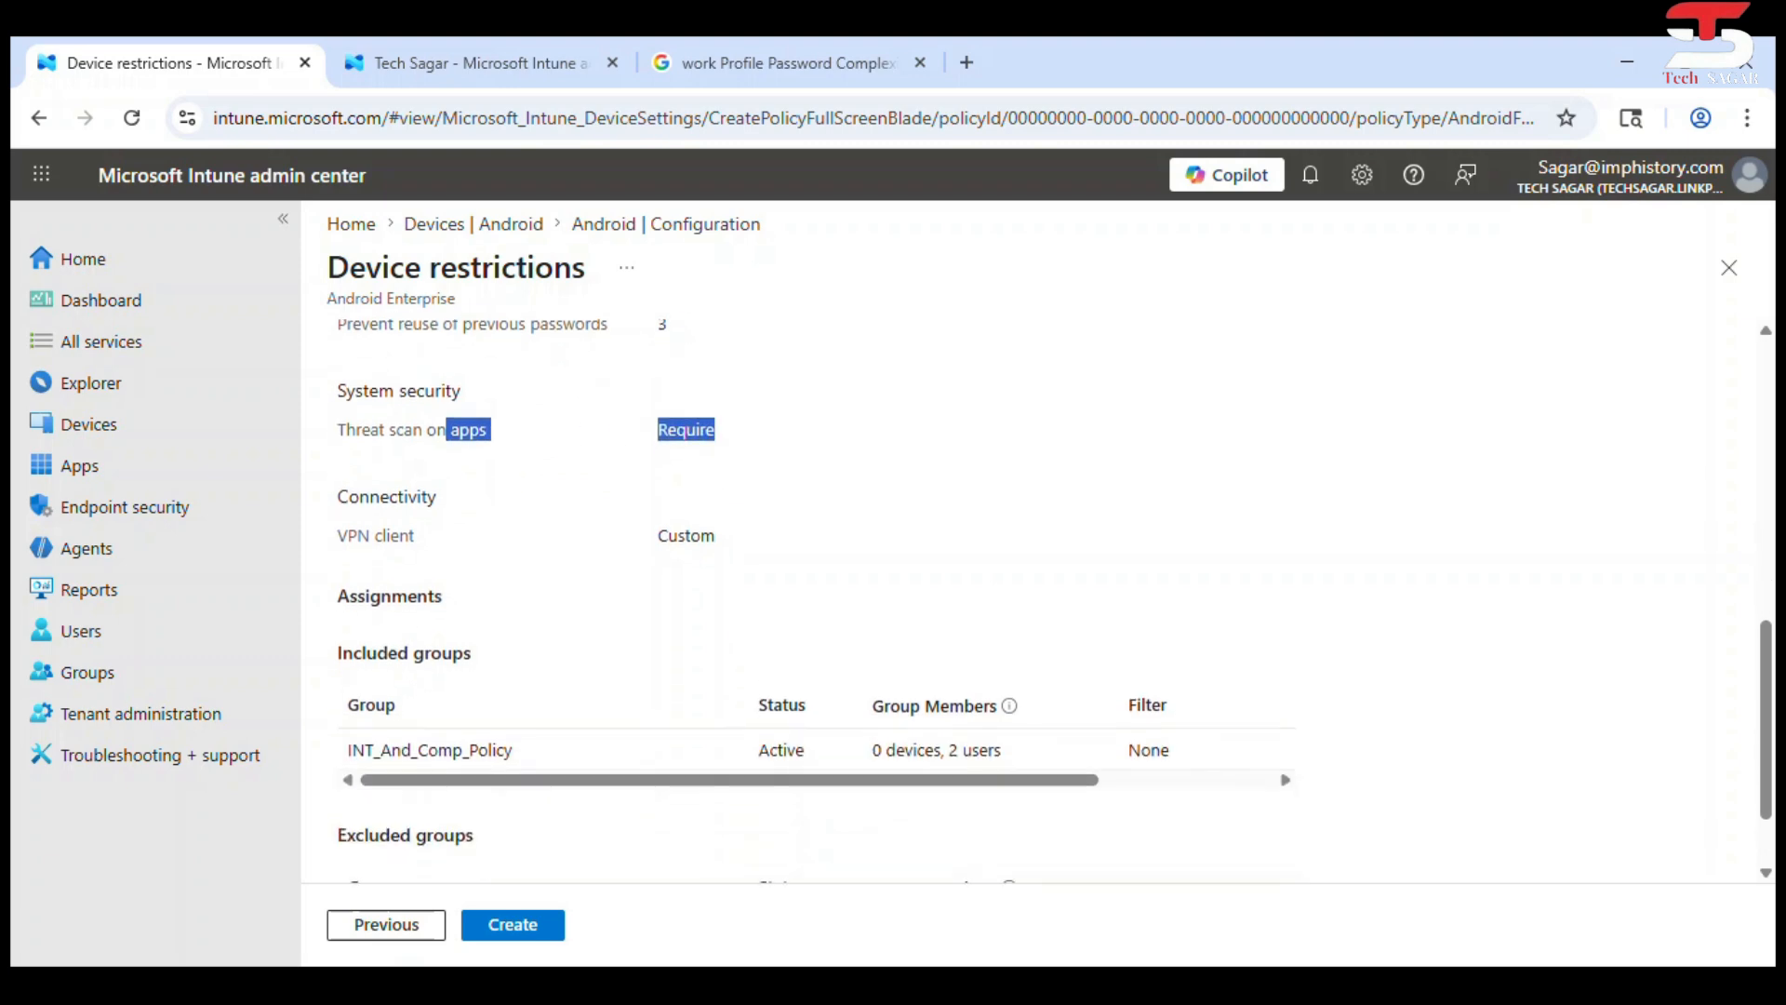
{"action": "left_click_drag", "start_coordinate": [721, 535], "coordinate": [338, 514]}
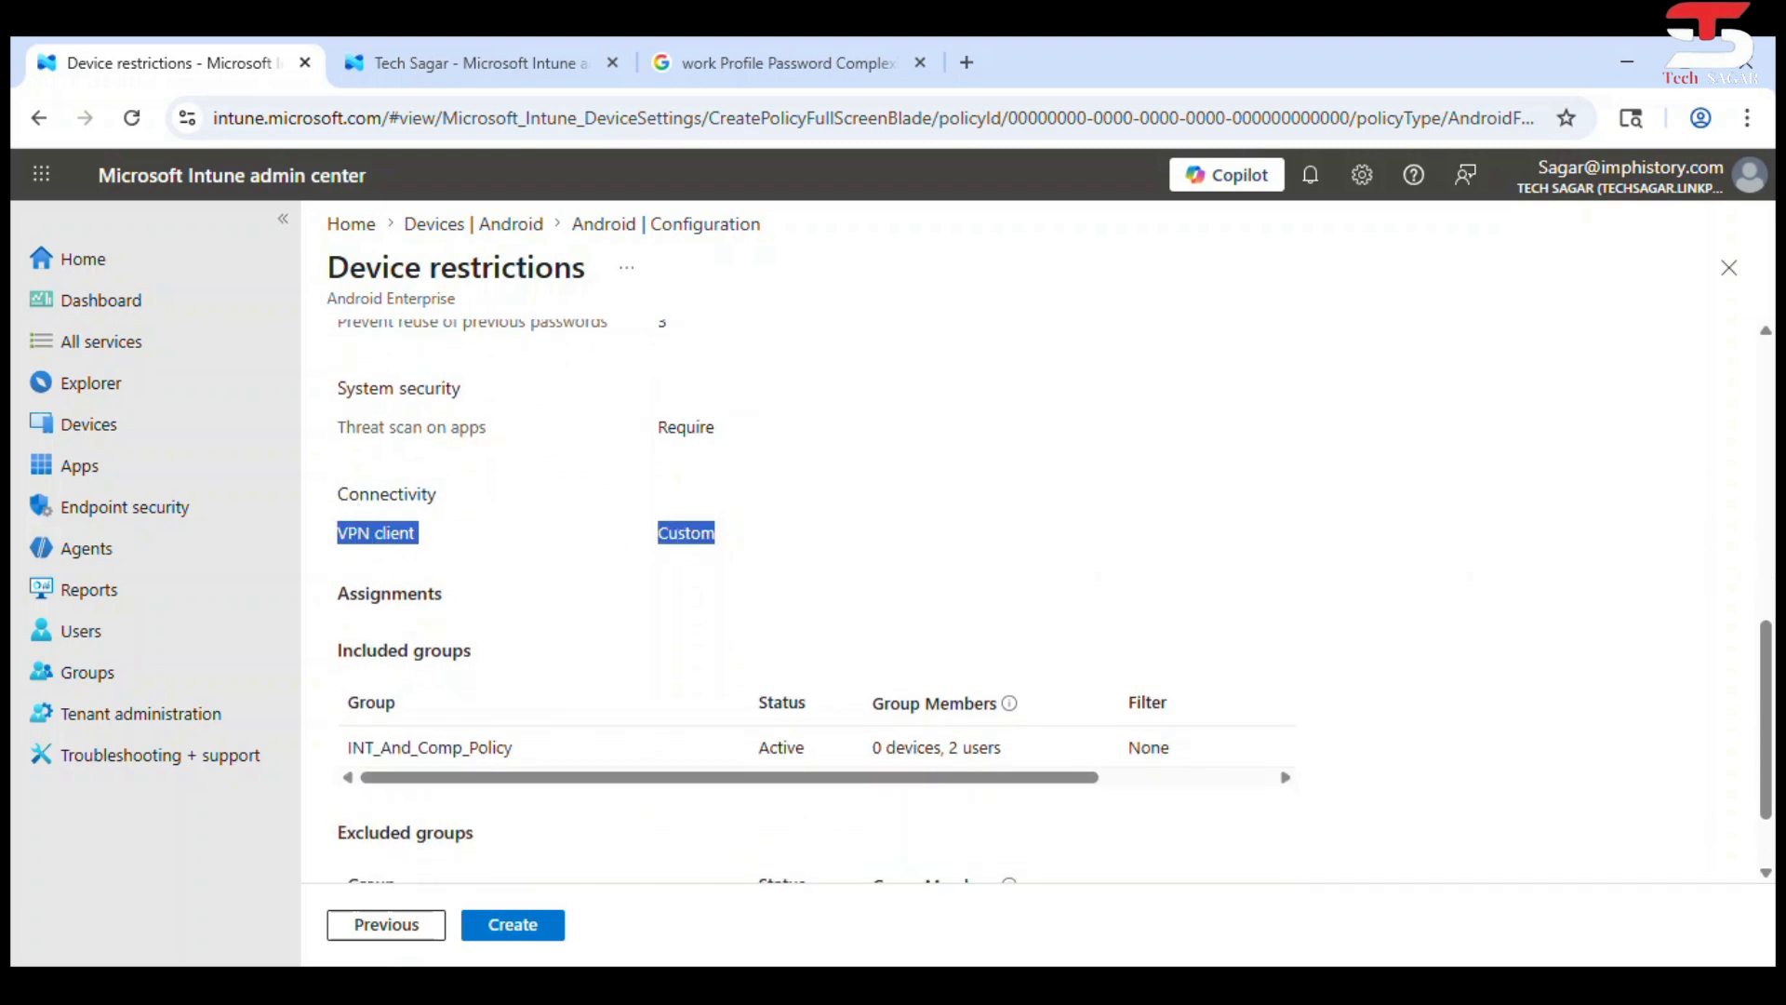
{"action": "left_click", "coordinate": [325, 514]}
{"action": "scroll", "coordinate": [1053, 601], "scroll_direction": "down", "scroll_amount": 1}
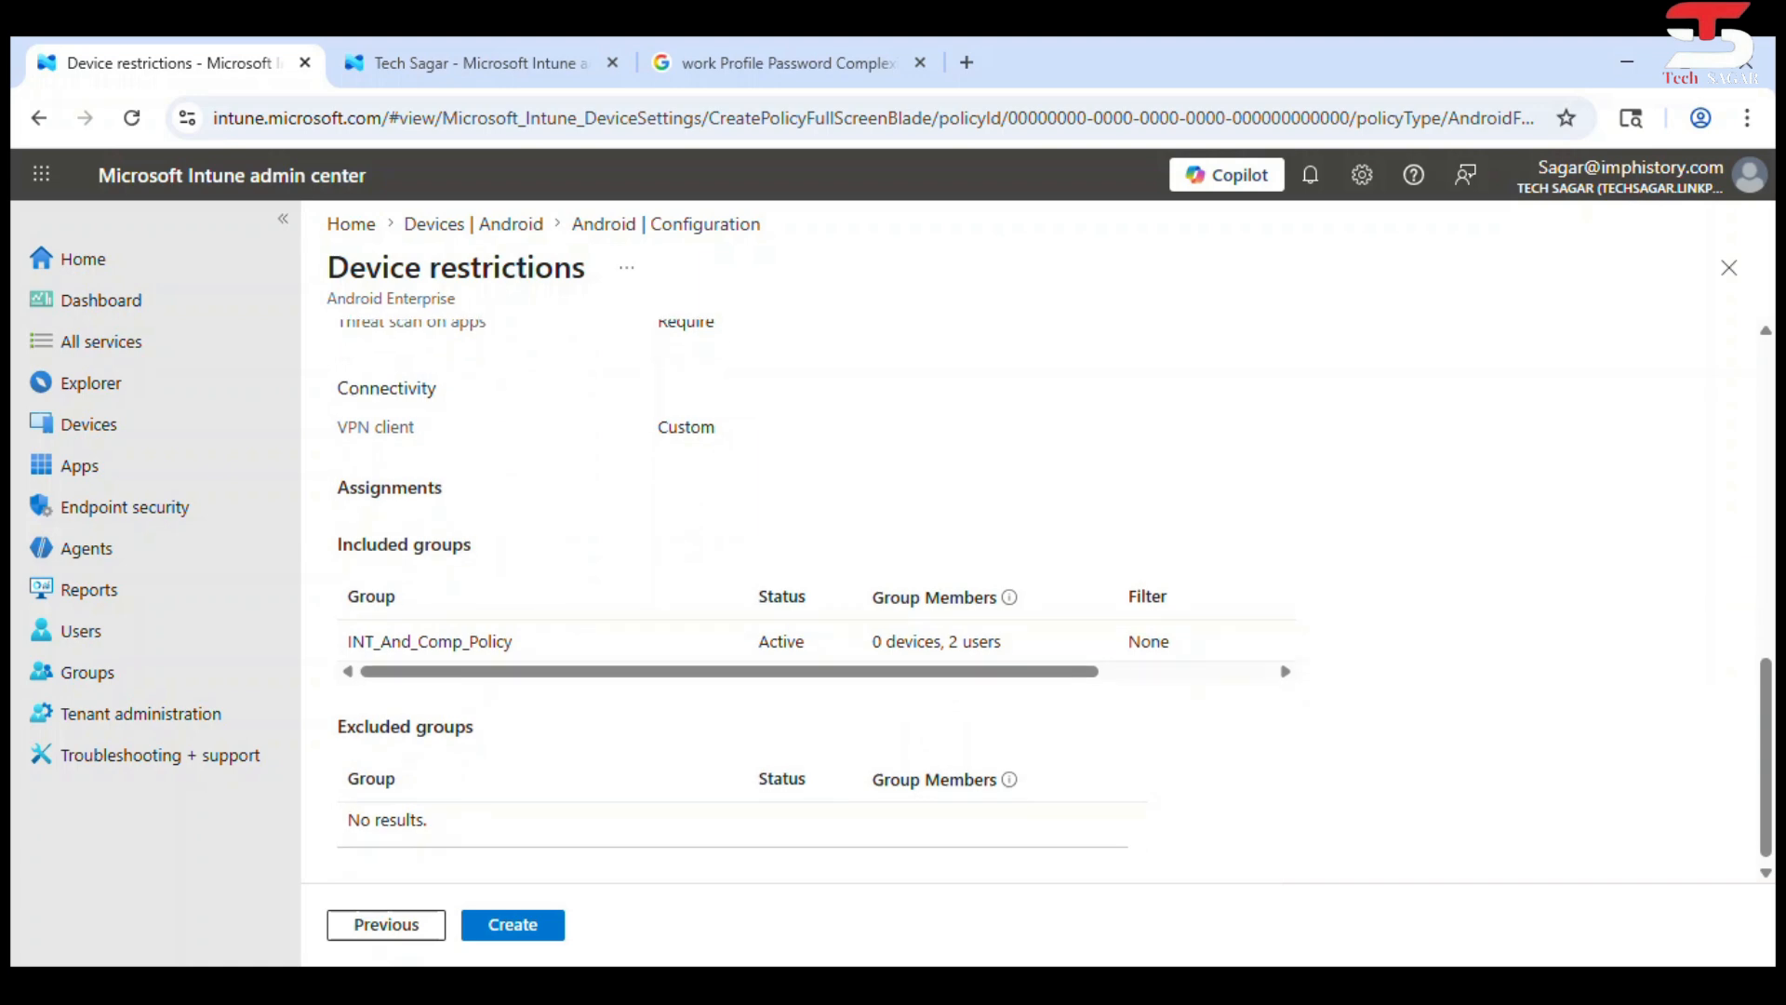
{"action": "scroll", "coordinate": [1042, 601], "scroll_direction": "down", "scroll_amount": 1}
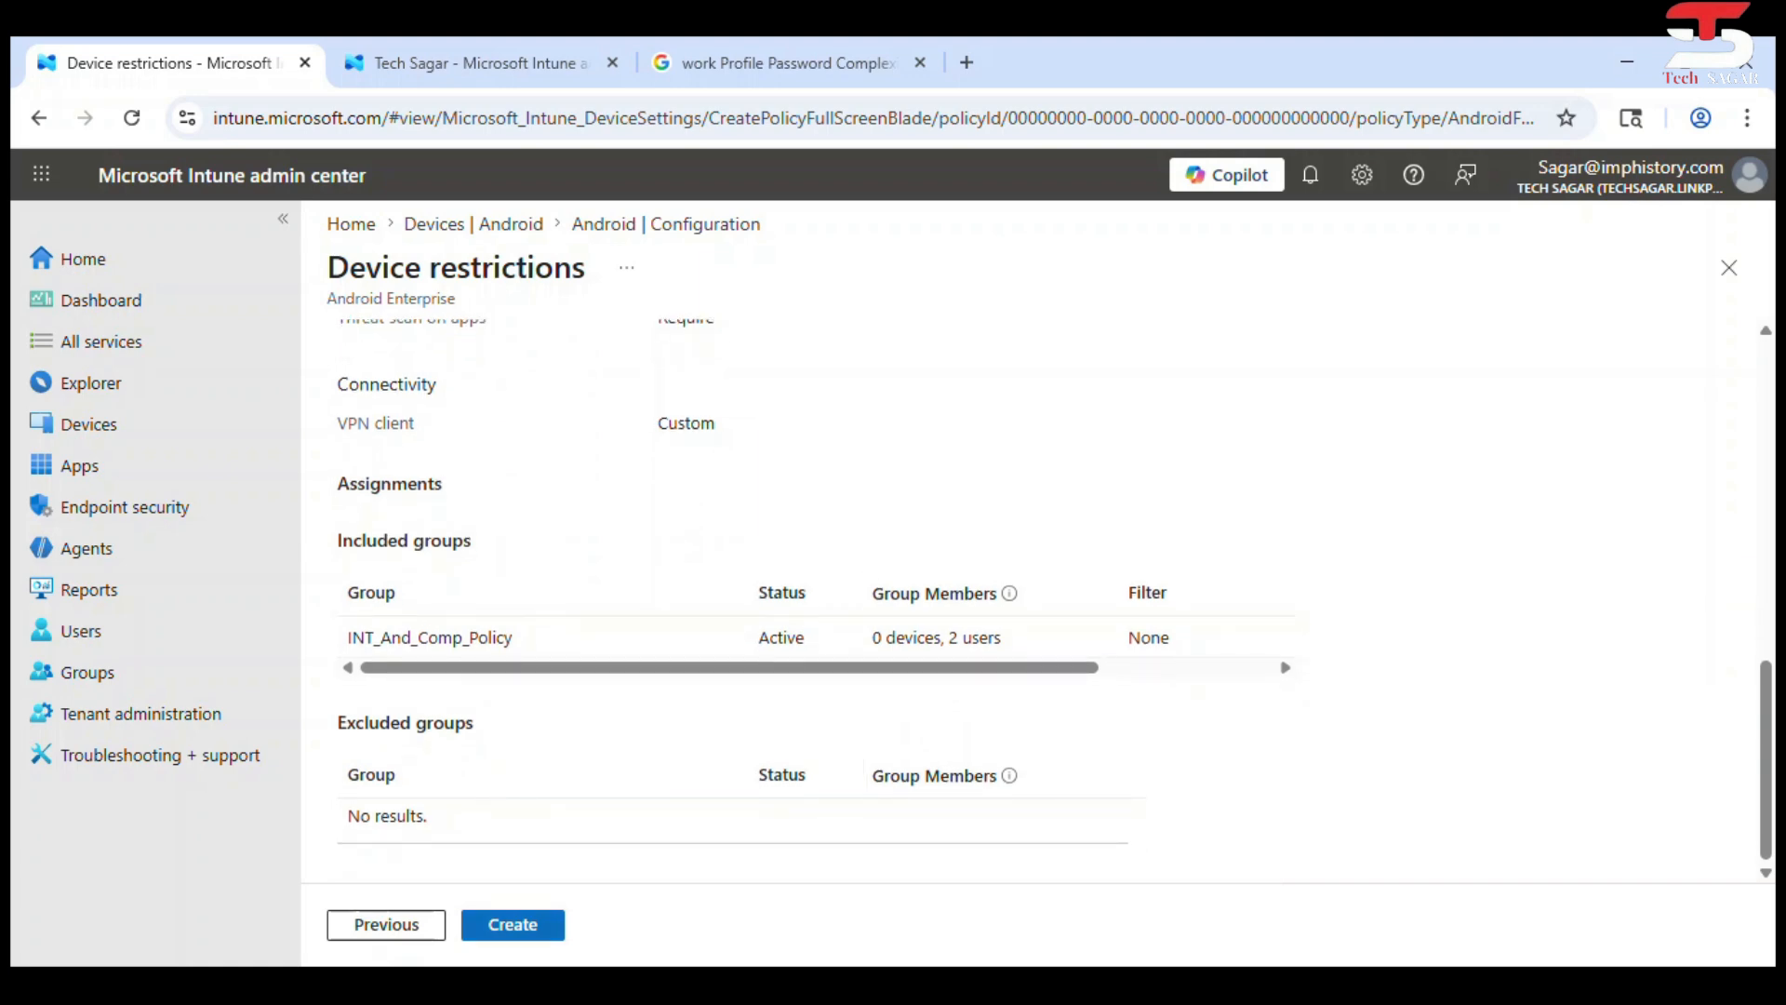
Create the device restrictions policy and widen the Policy name column to show its full name
{"action": "left_click", "coordinate": [513, 924]}
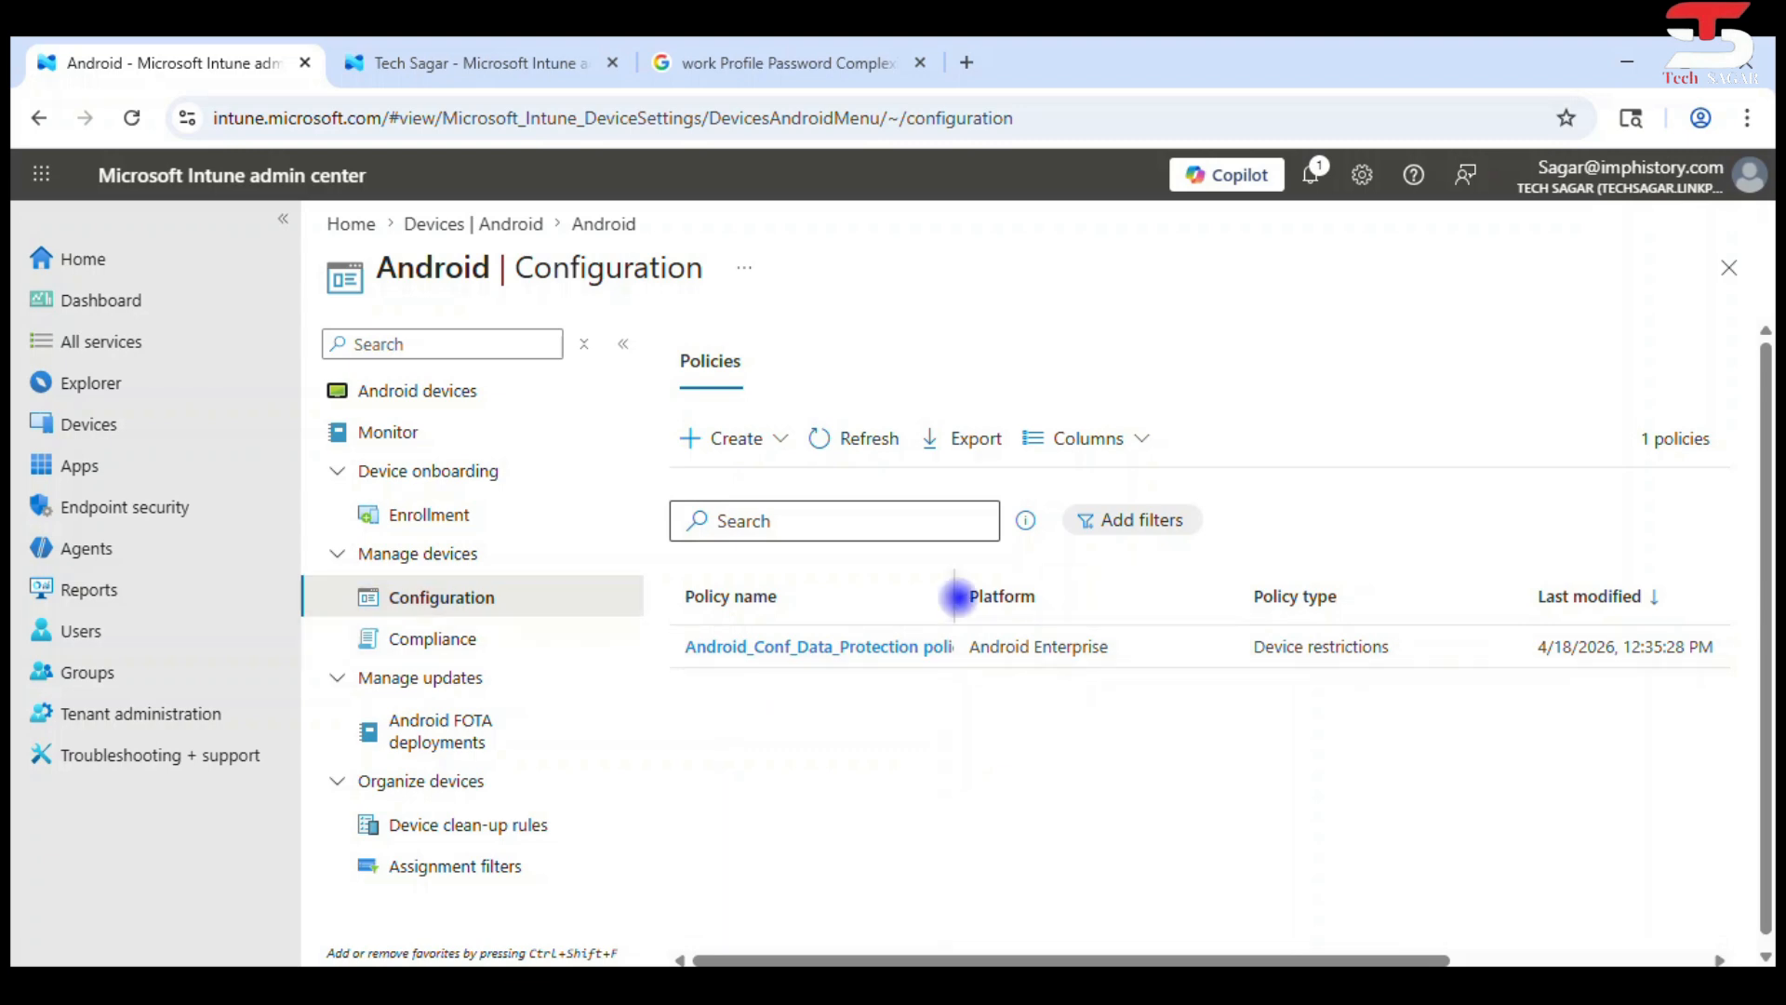
{"action": "left_click_drag", "start_coordinate": [957, 596], "coordinate": [1039, 596]}
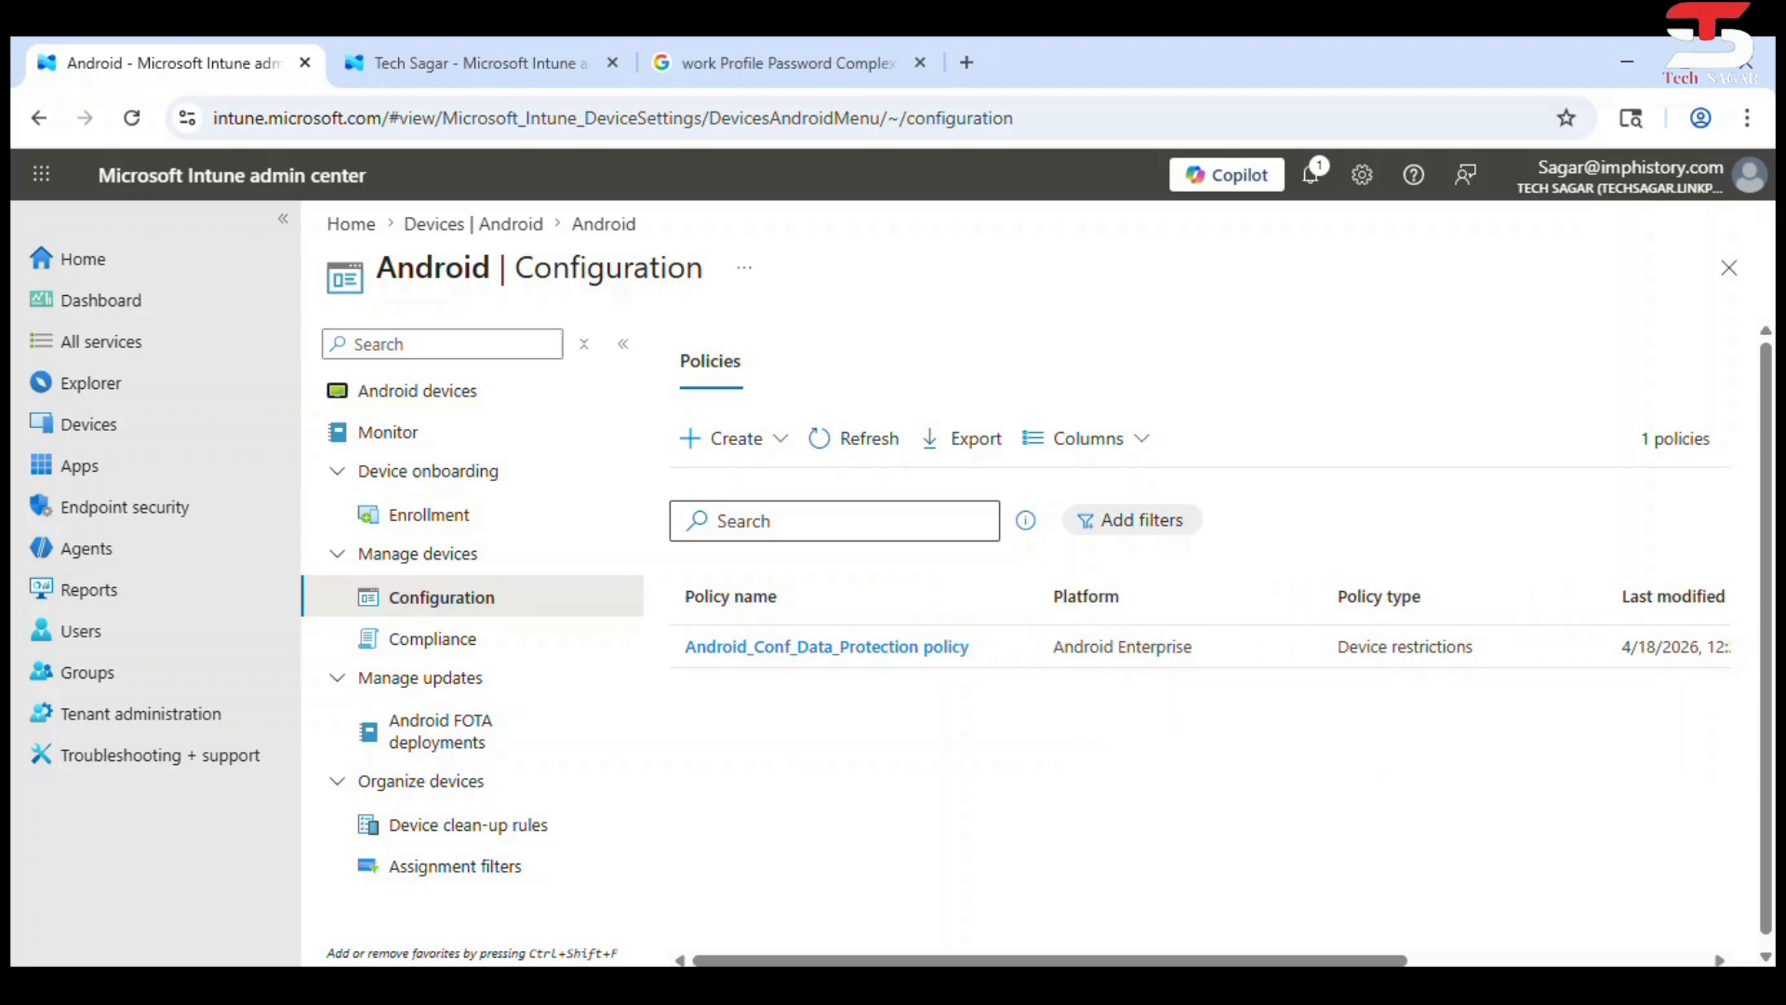